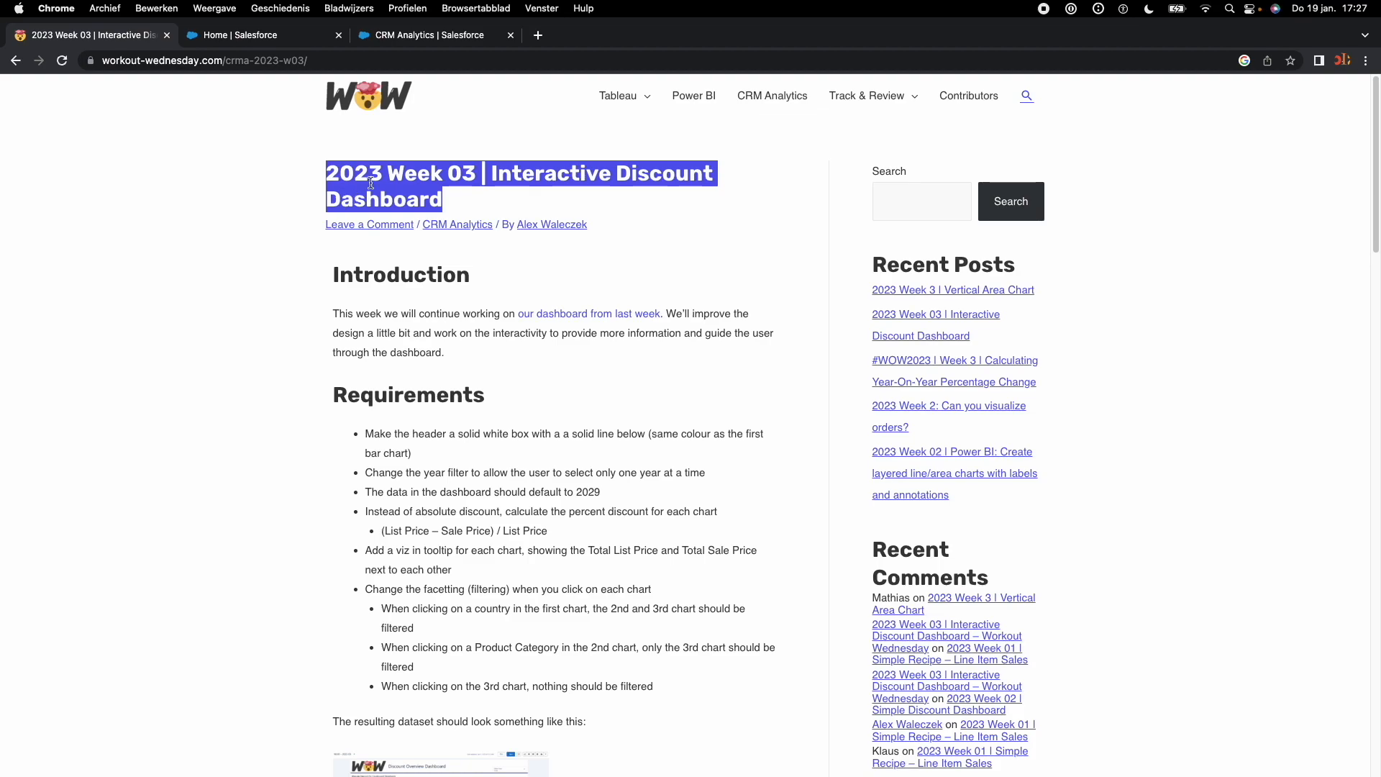
- Copy the challenge title from the web page, and clone the 2023 Week 02 Simple Discount Dashboard in CRM Analytics
click(407, 212)
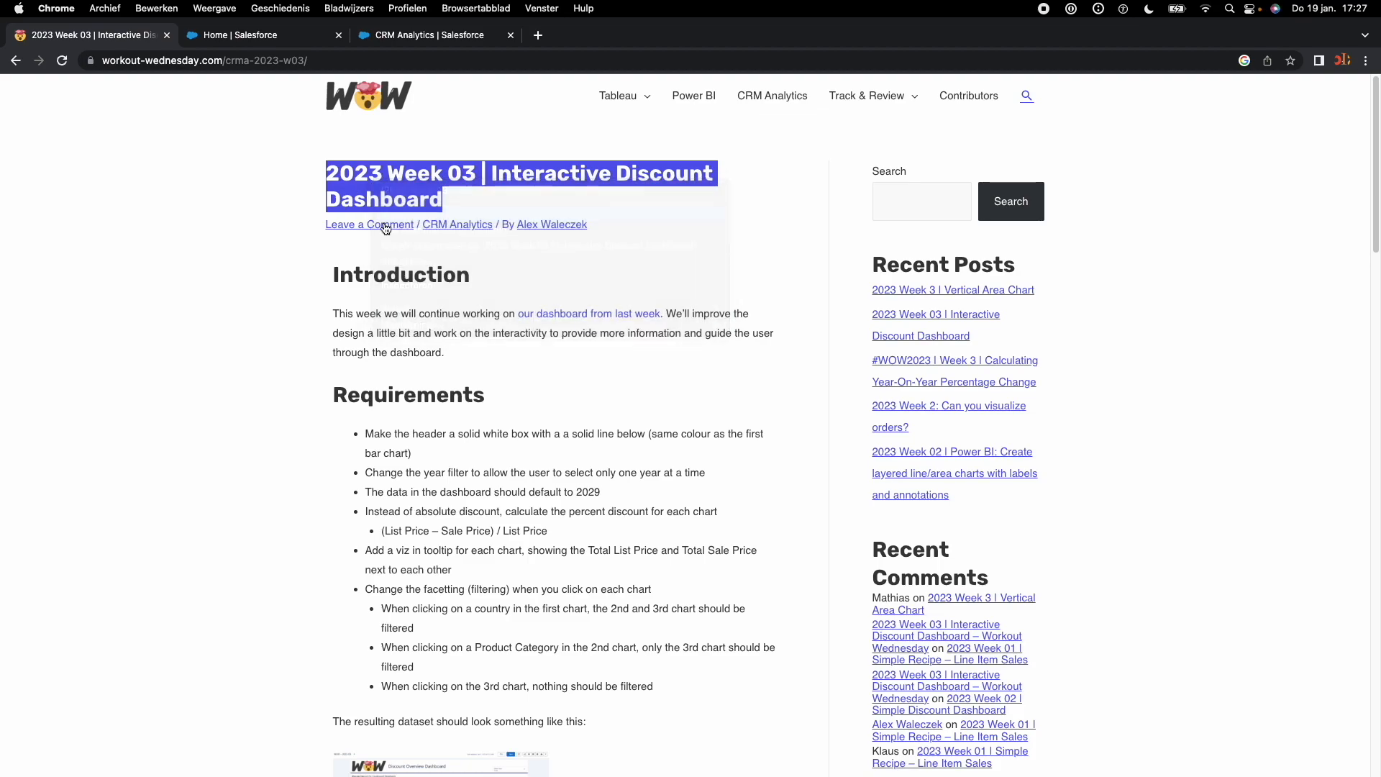
click(472, 196)
click(455, 37)
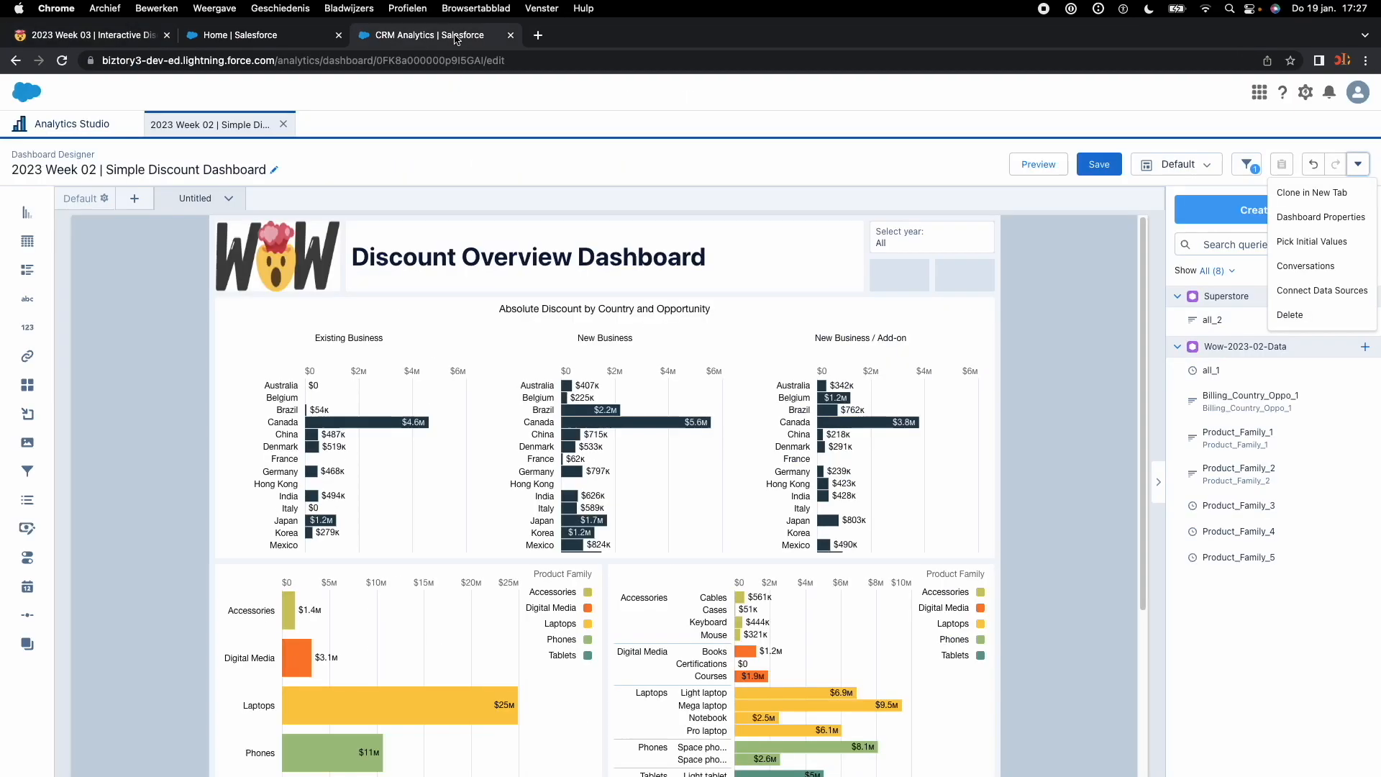
scroll(1073, 436, down, 1)
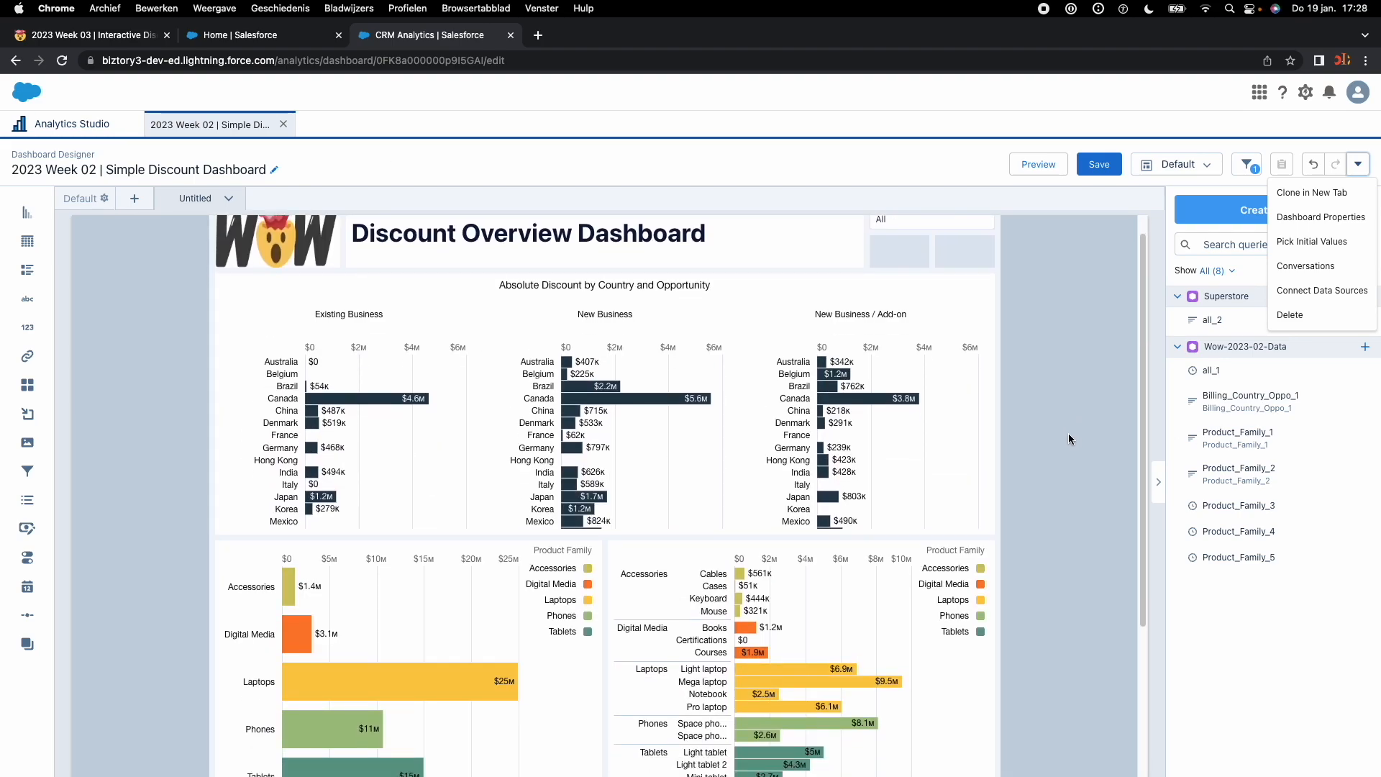
scroll(1068, 433, up, 1)
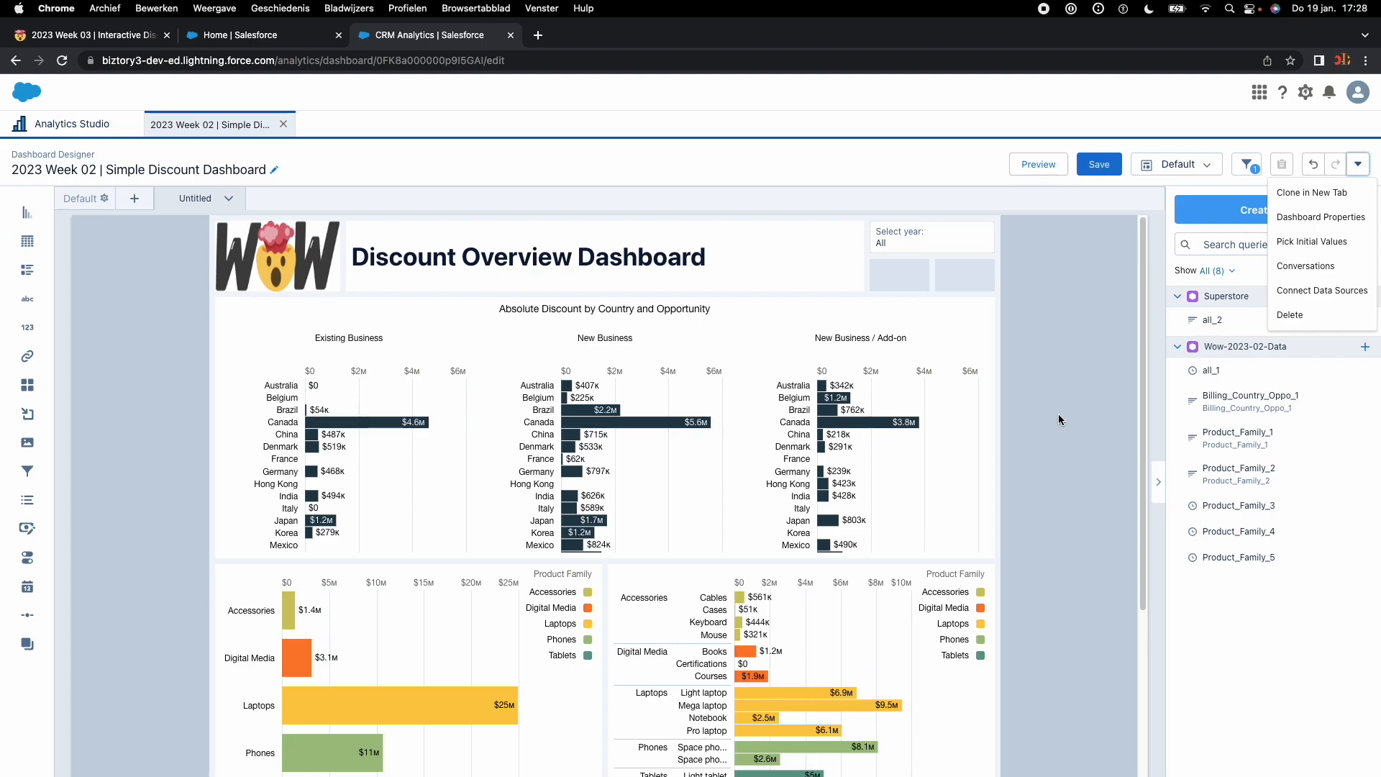
click(1333, 198)
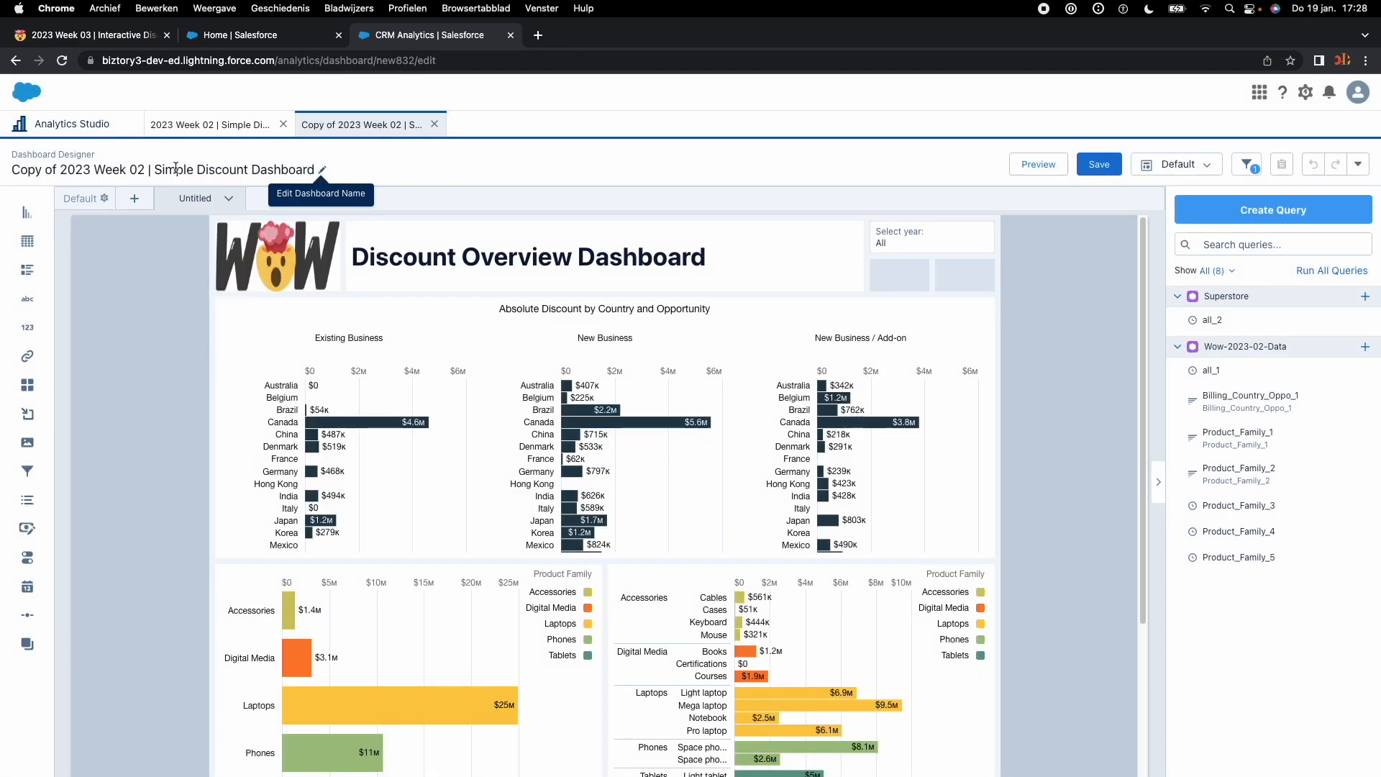
- Save the cloned dashboard as "2023 Week 03 | Interactive Discount Dashboard" and close the original Week 02 dashboard
click(1091, 167)
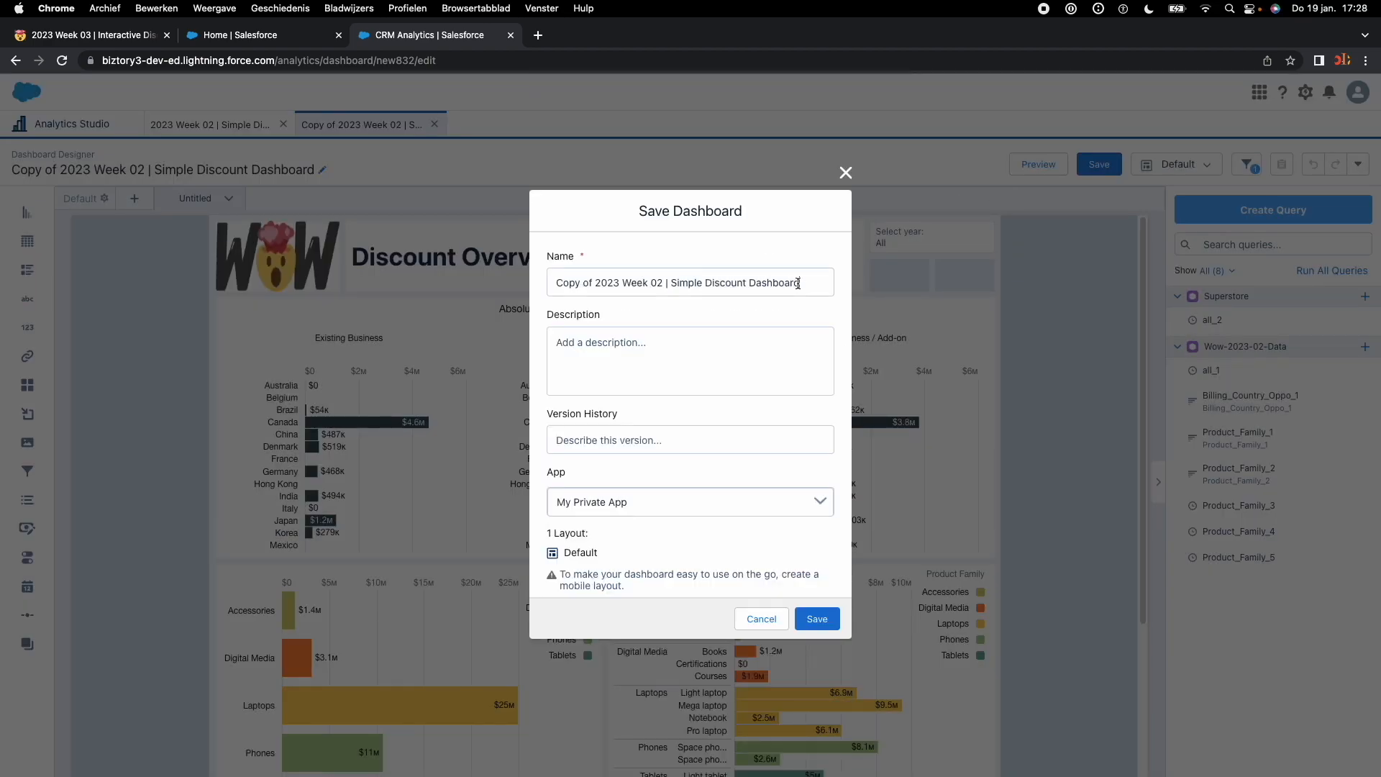
drag(798, 283, 555, 282)
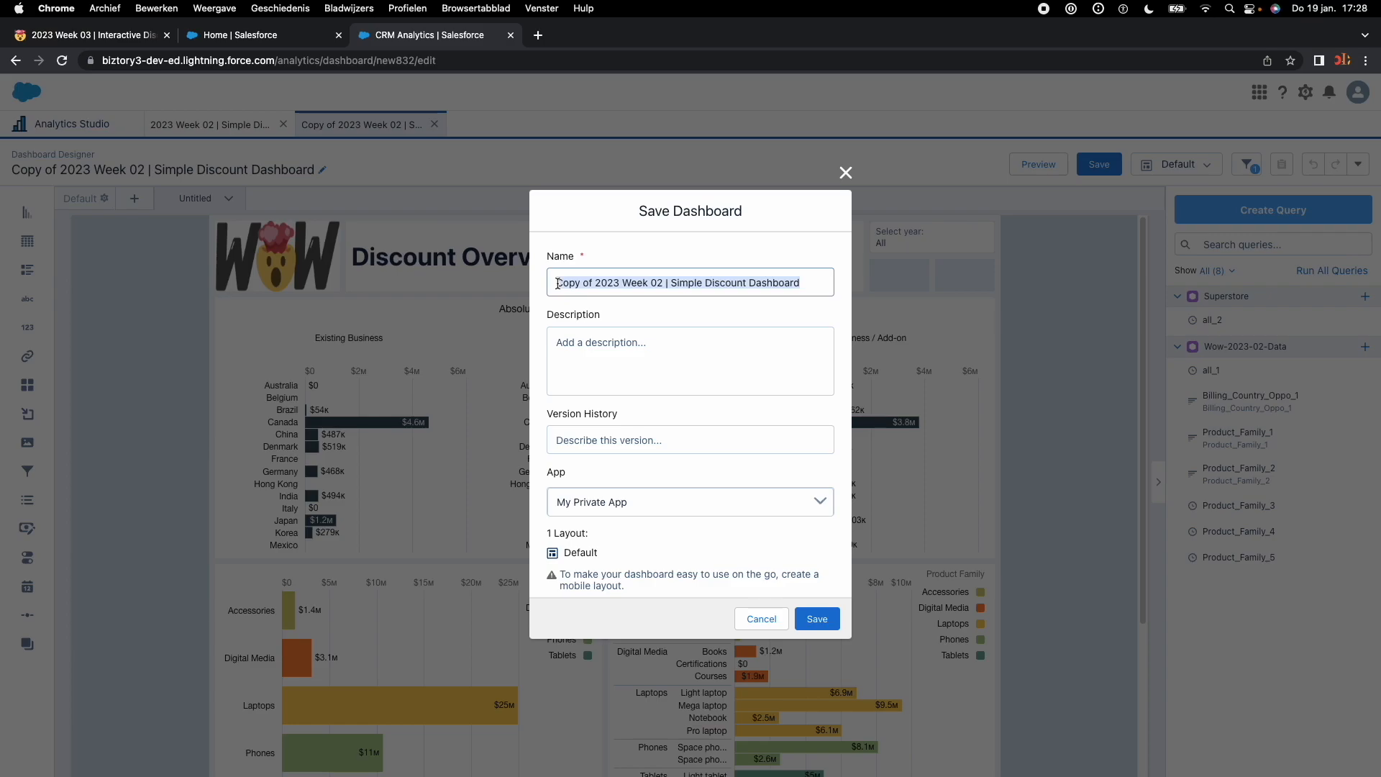
text(2023 Week 03 | Interactive Discount Dashboard)
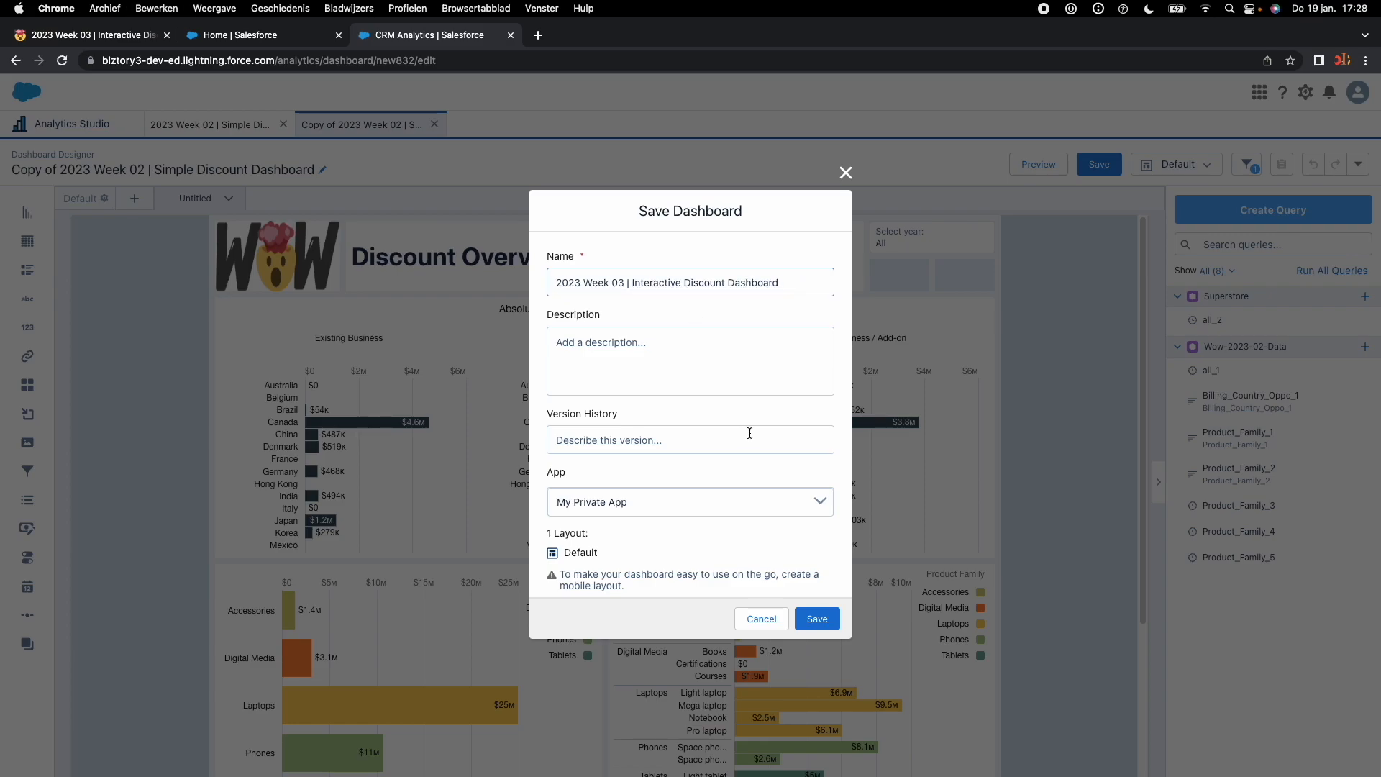
click(825, 620)
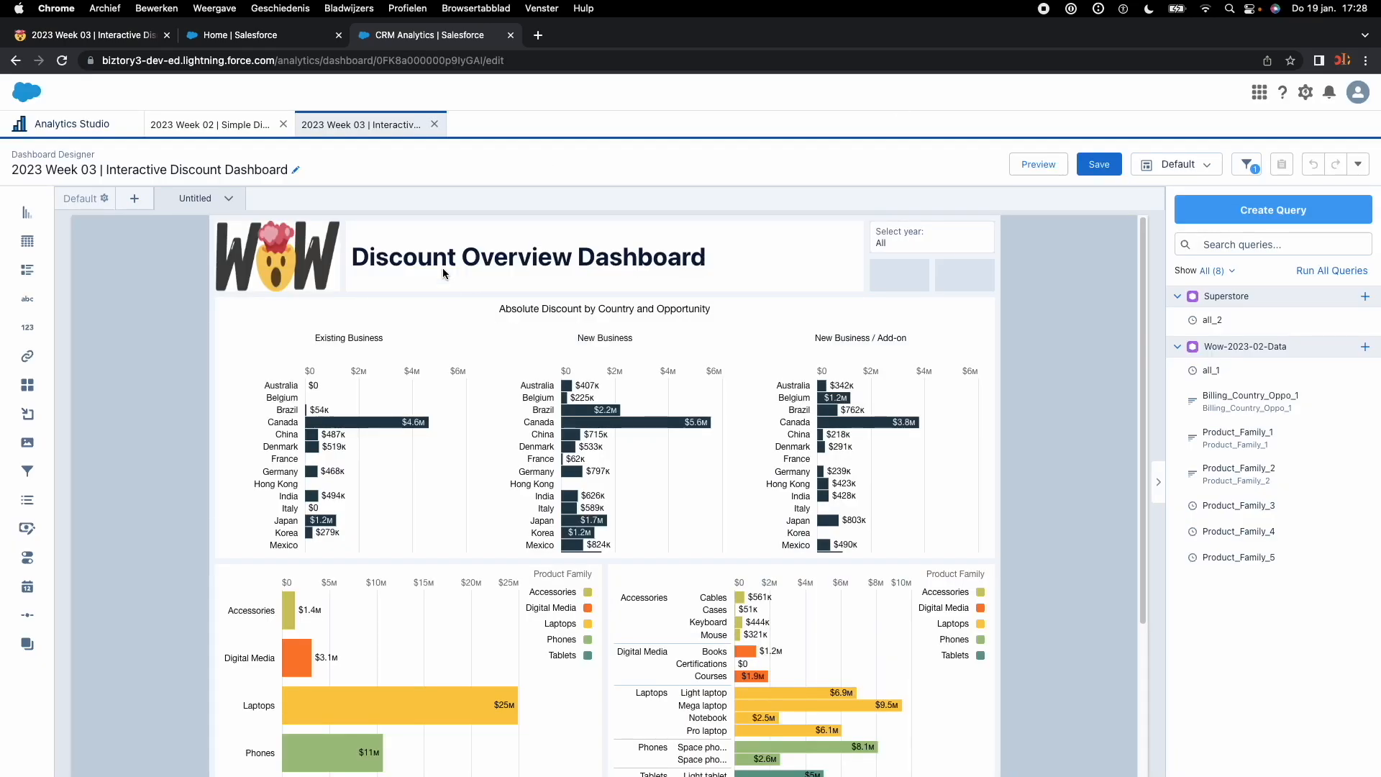
click(283, 123)
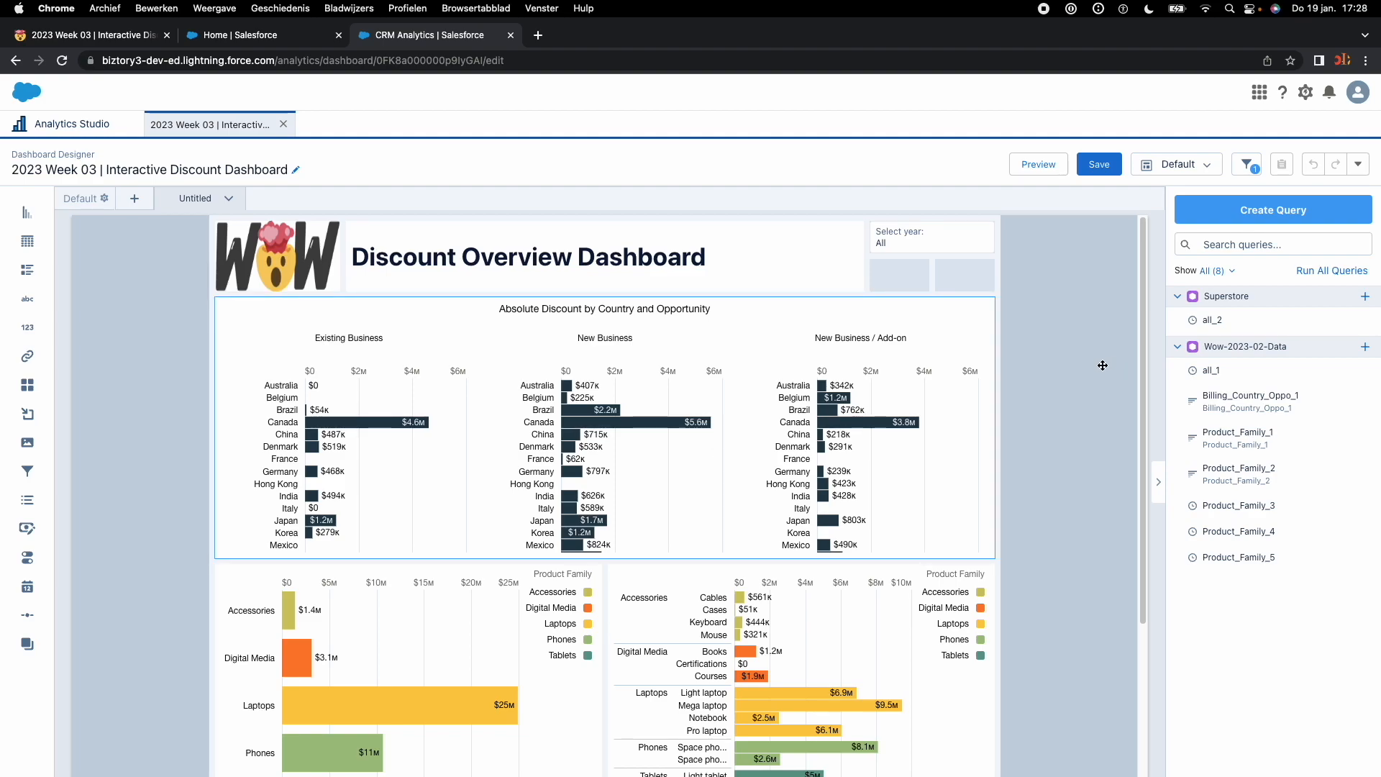
- Check the header requirement on the challenge page and give the dashboard's title text widget a bottom-only border of width 4
click(122, 35)
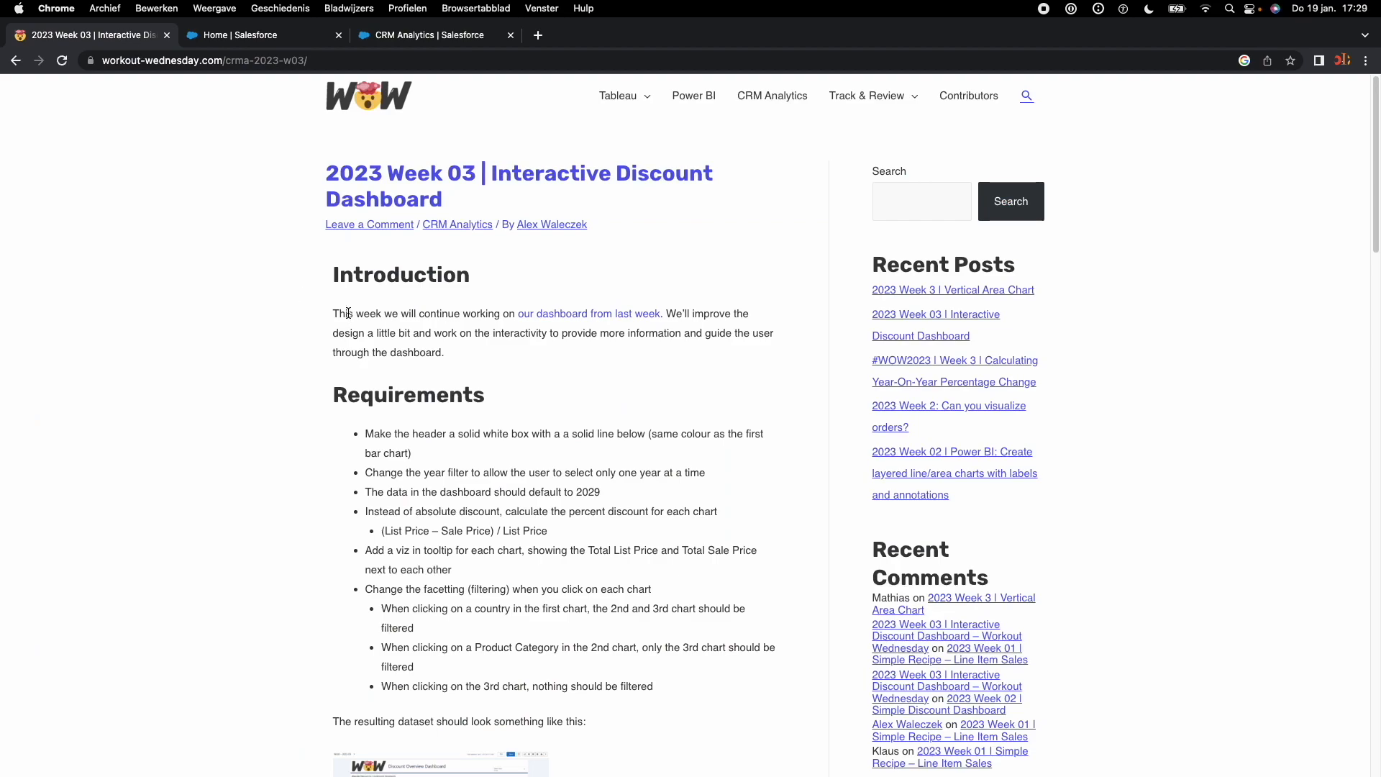
drag(363, 433, 436, 458)
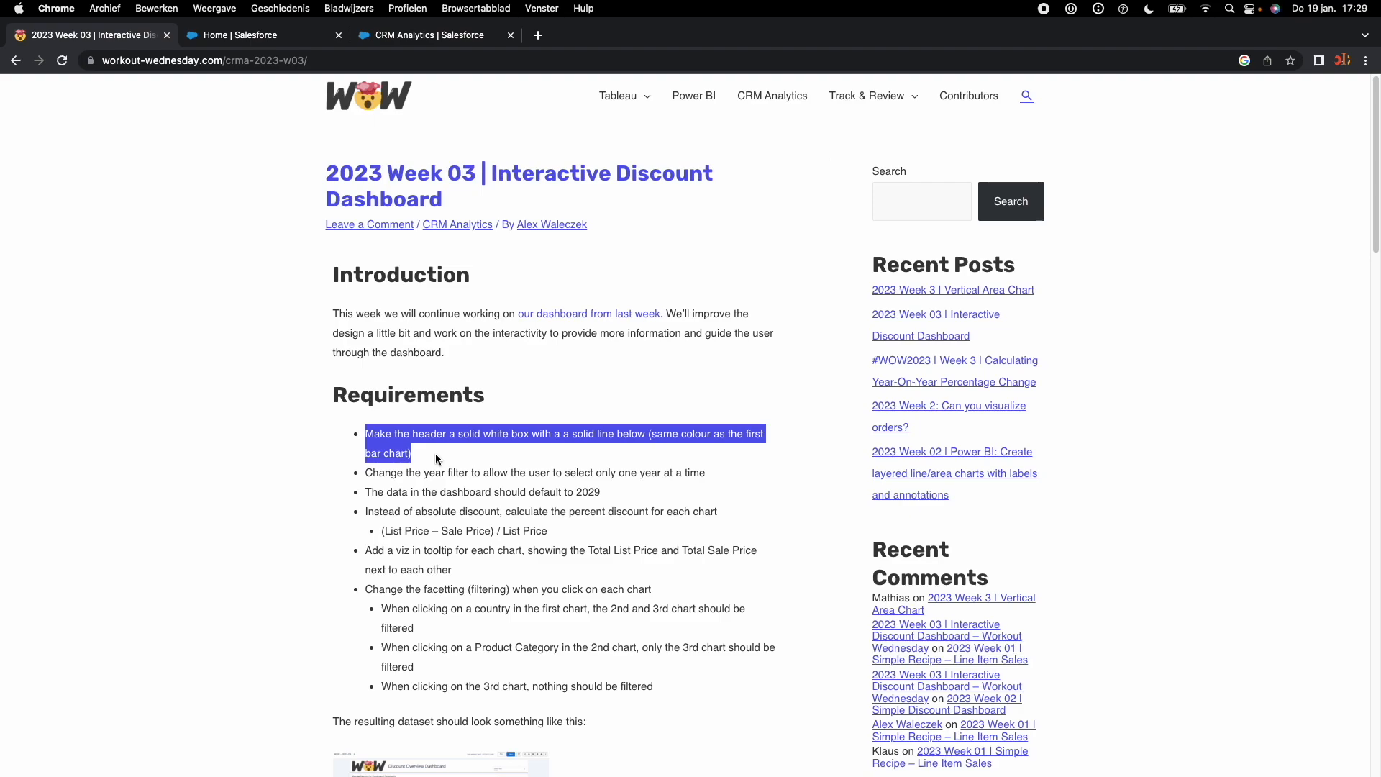
click(429, 34)
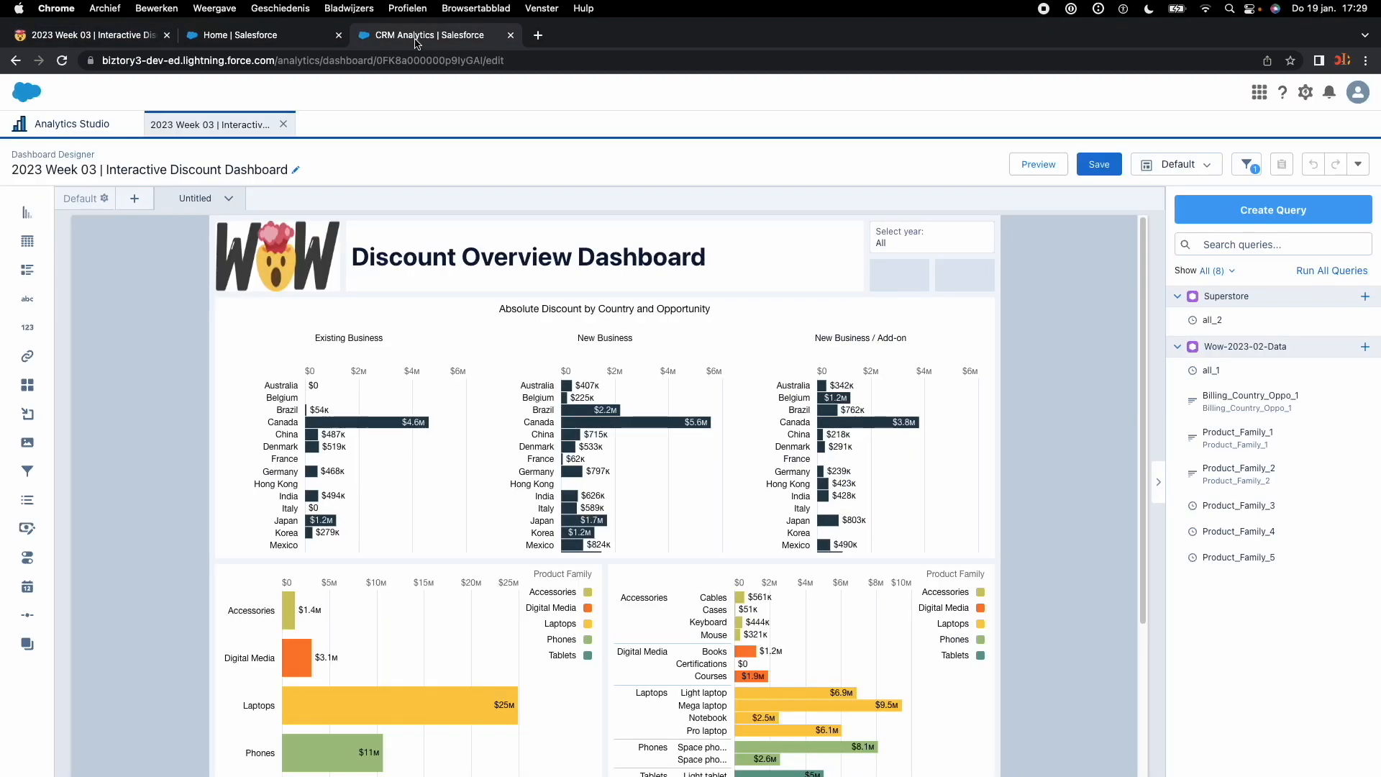
click(527, 267)
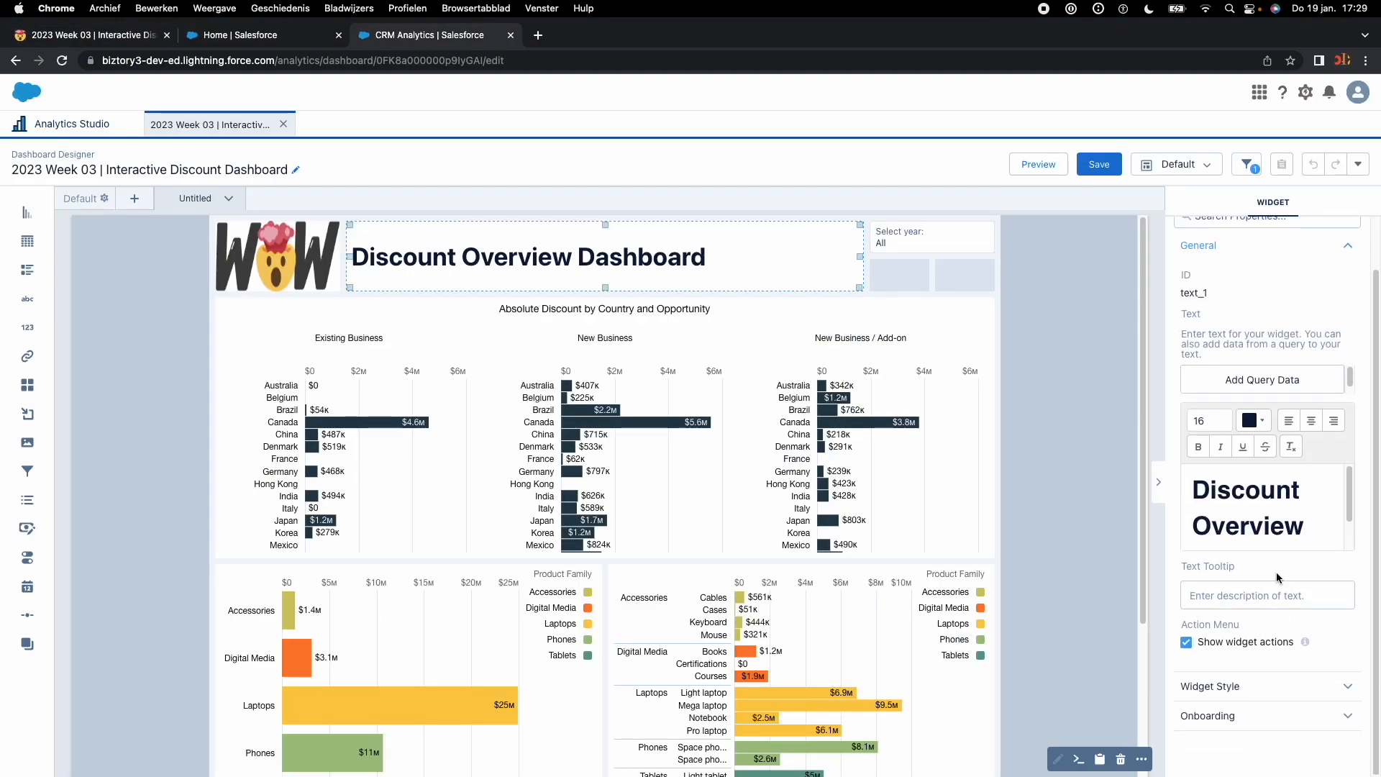
click(1244, 686)
scroll(1251, 647, down, 4)
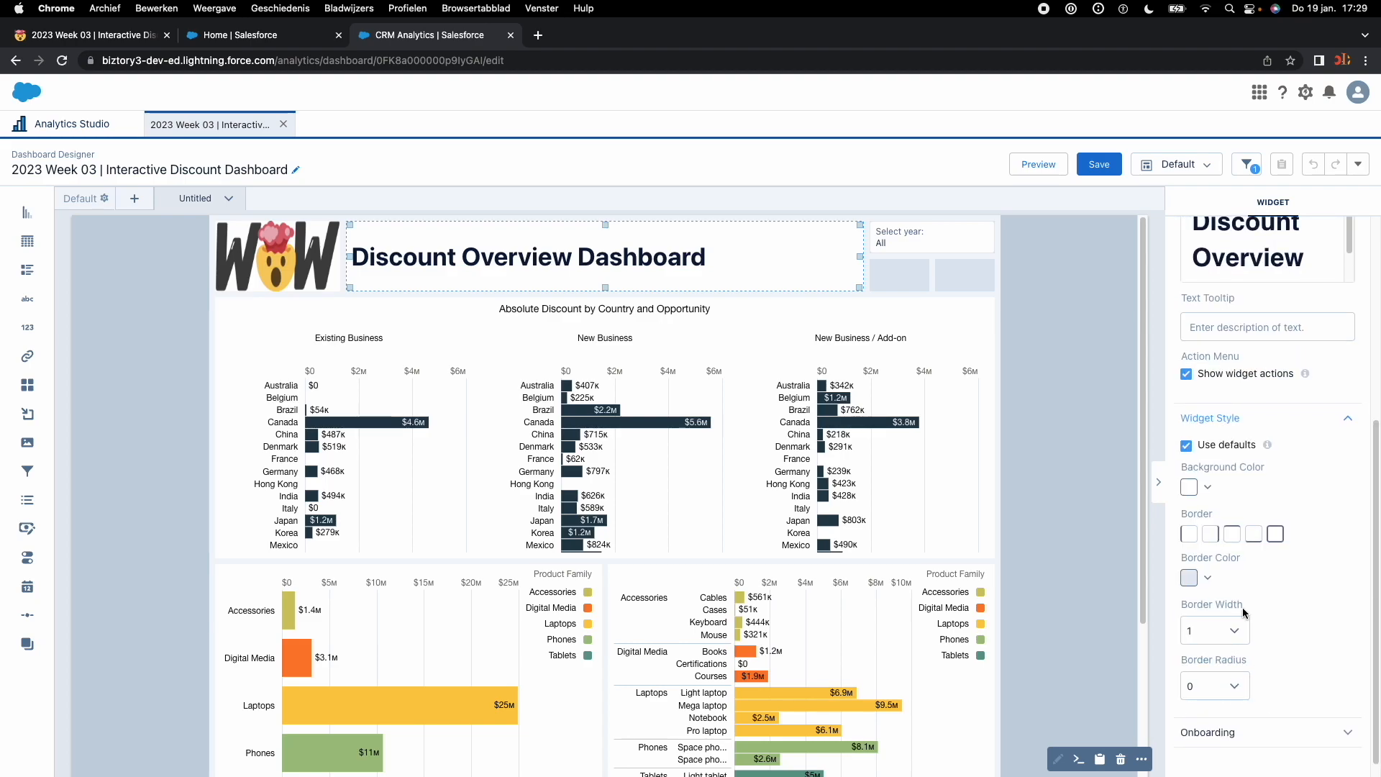
click(1254, 538)
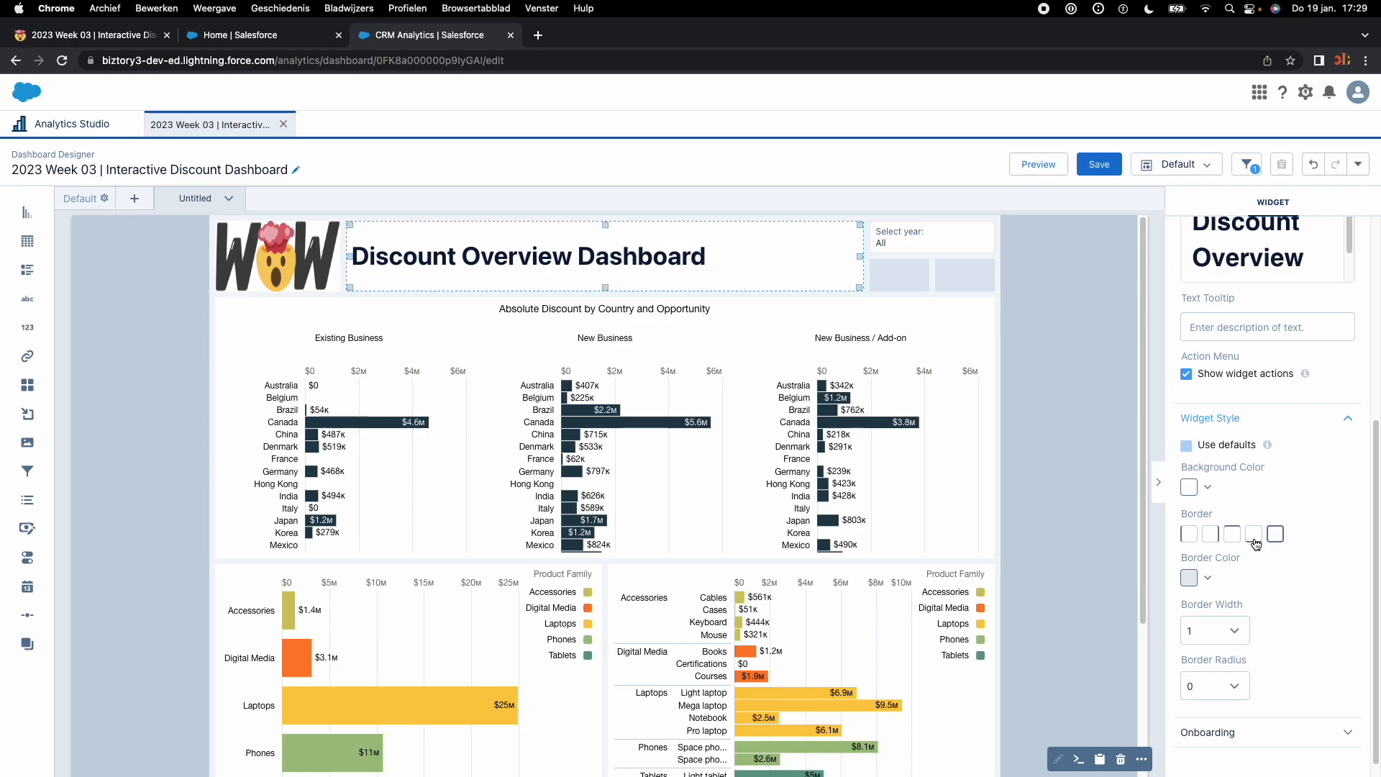
click(1234, 630)
click(1212, 701)
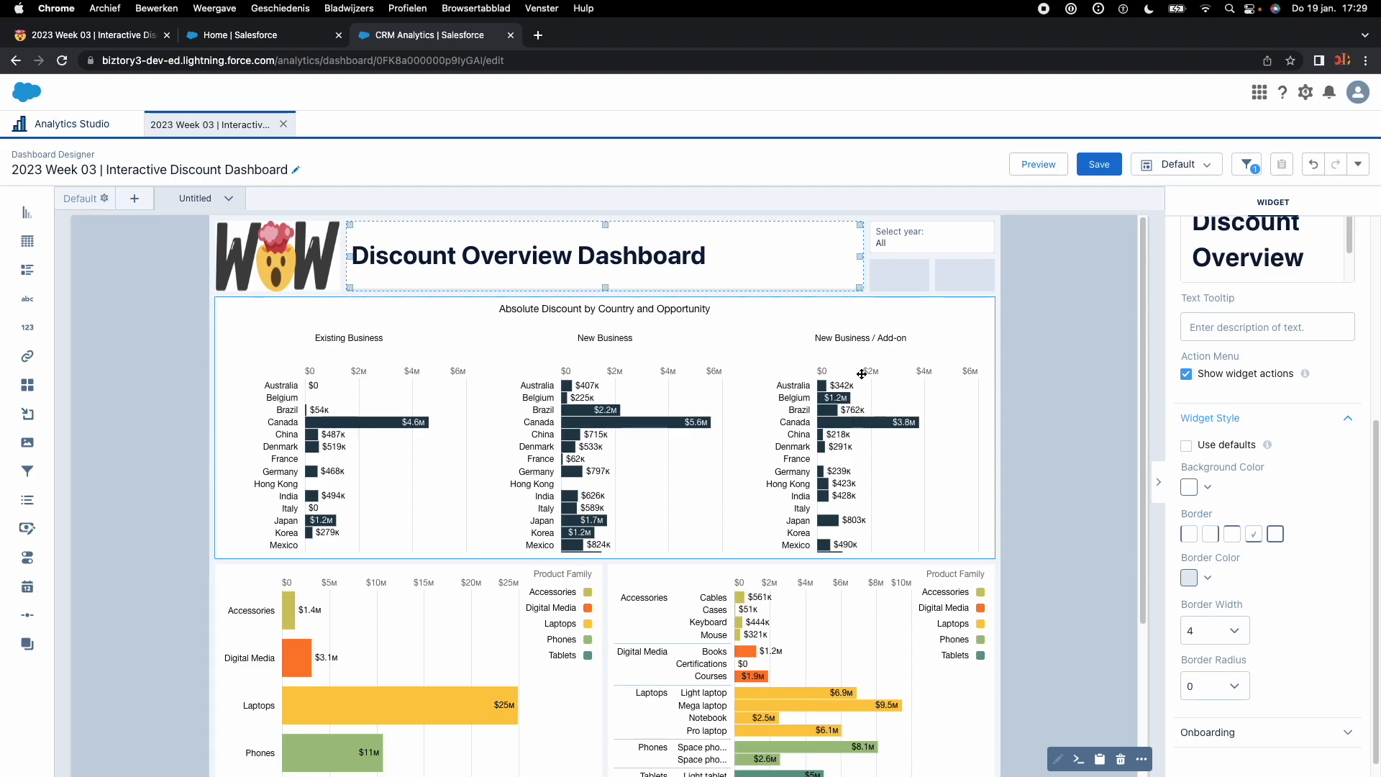
- Copy the bar colour value rgb(35, 61, 77) from the conditional formatting of the country and opportunity chart
click(655, 425)
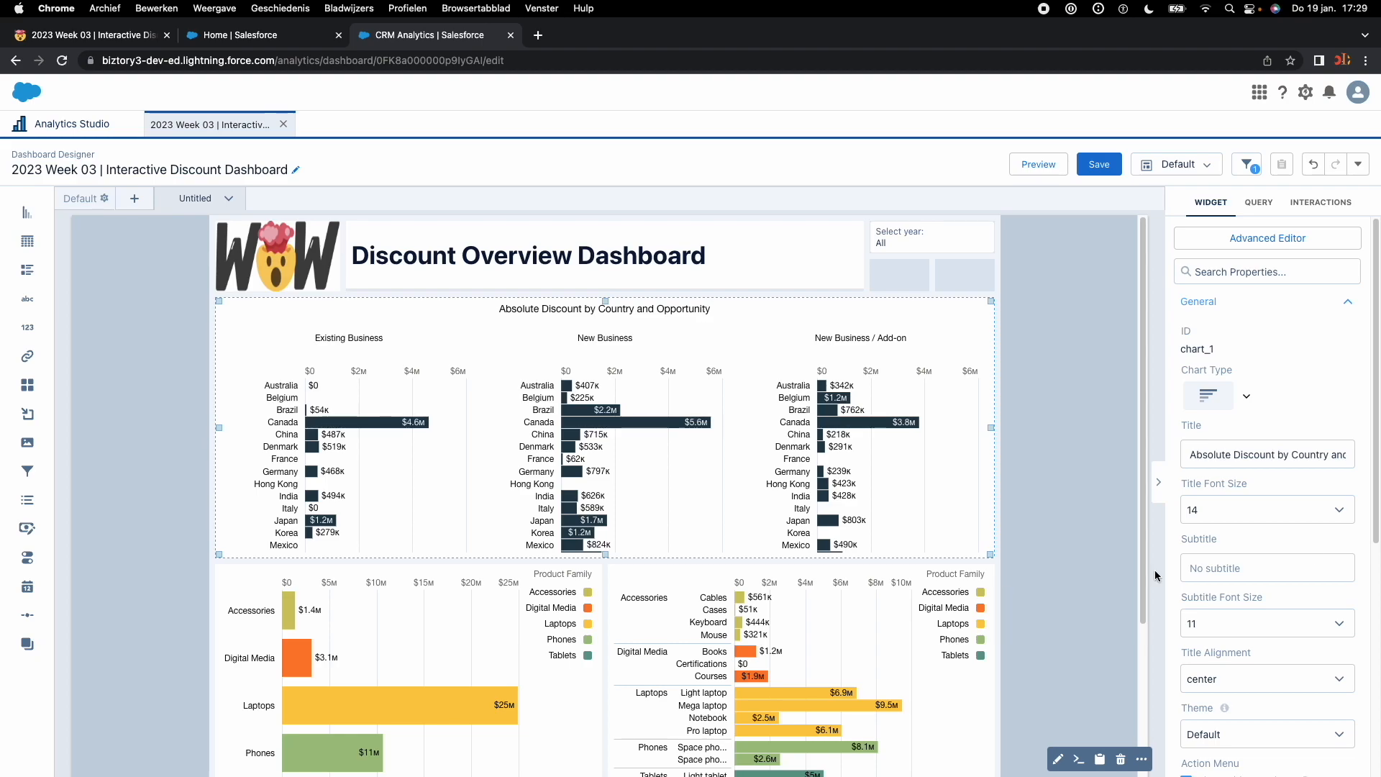
scroll(1254, 647, down, 5)
click(1253, 670)
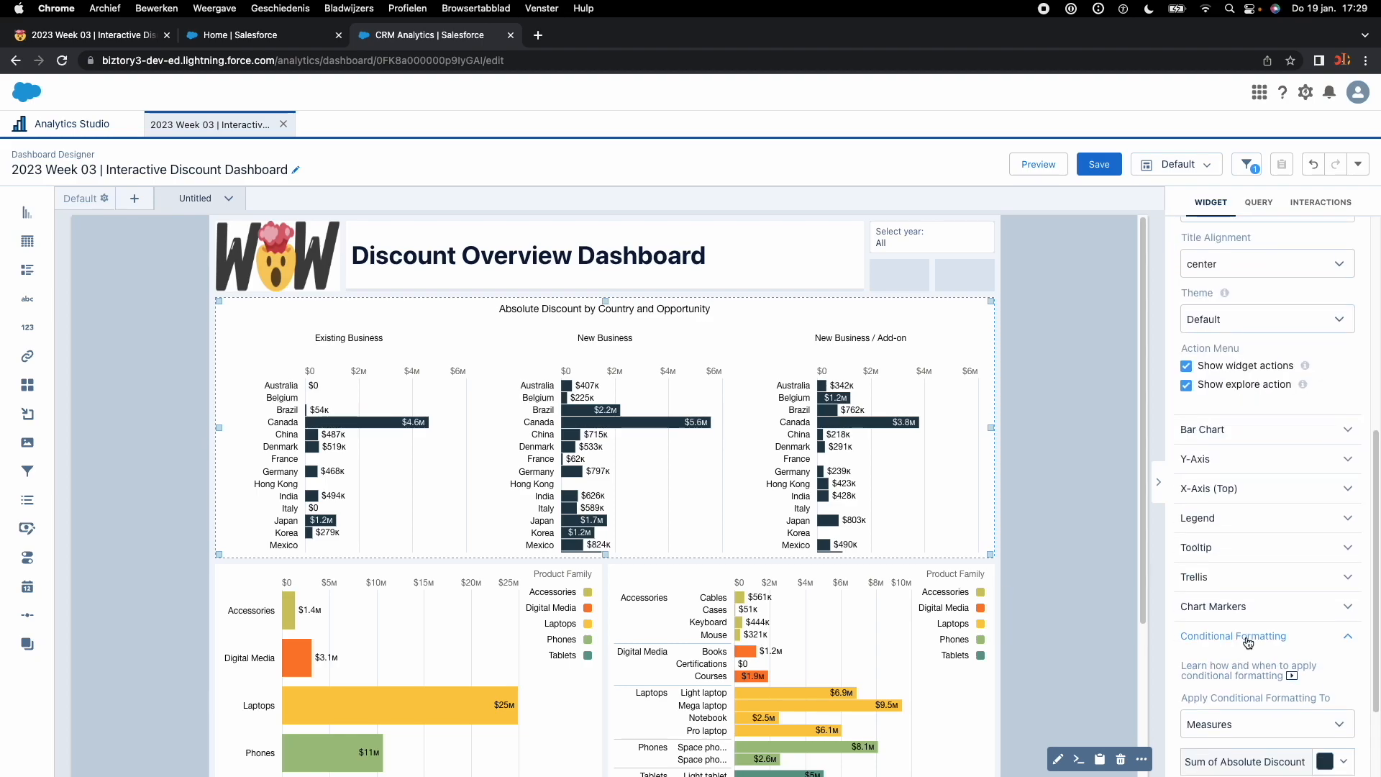
scroll(1295, 651, down, 2)
click(1339, 646)
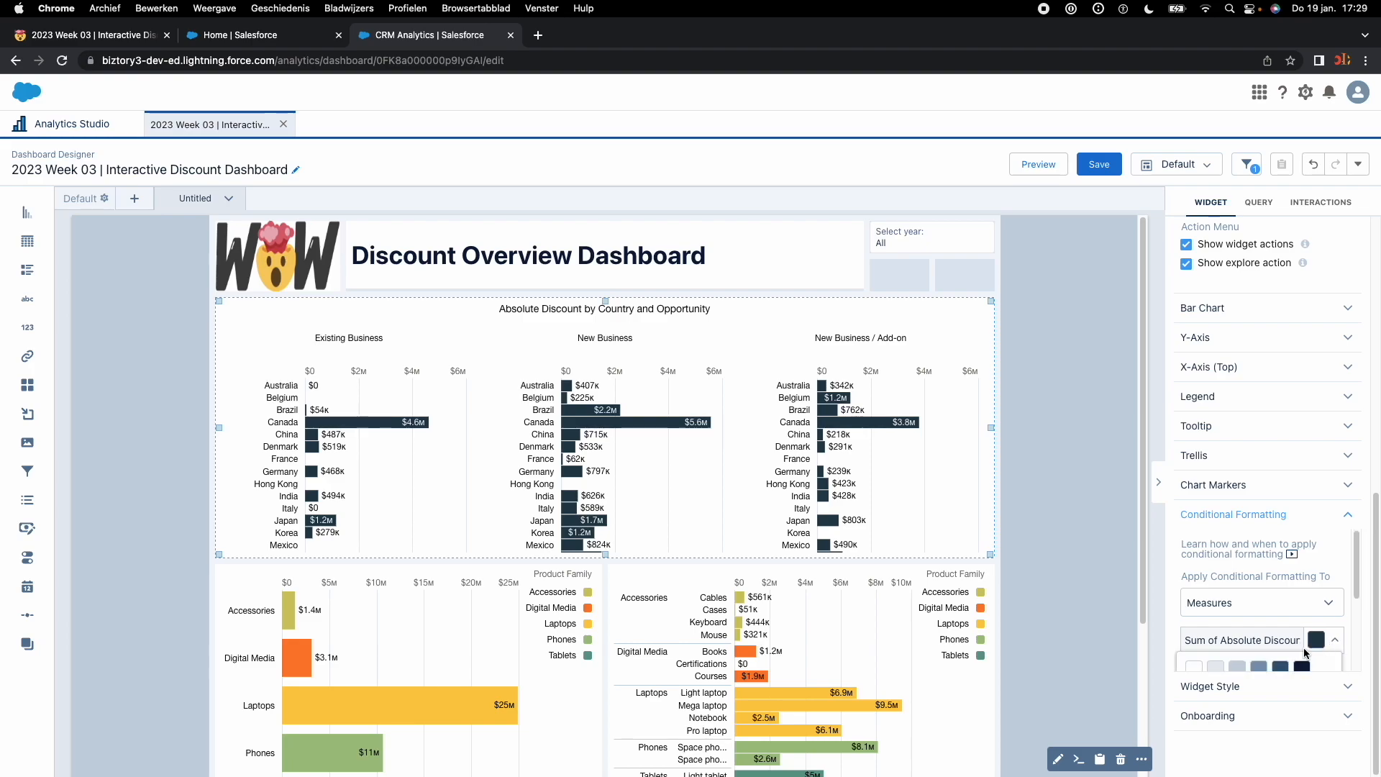
click(1194, 656)
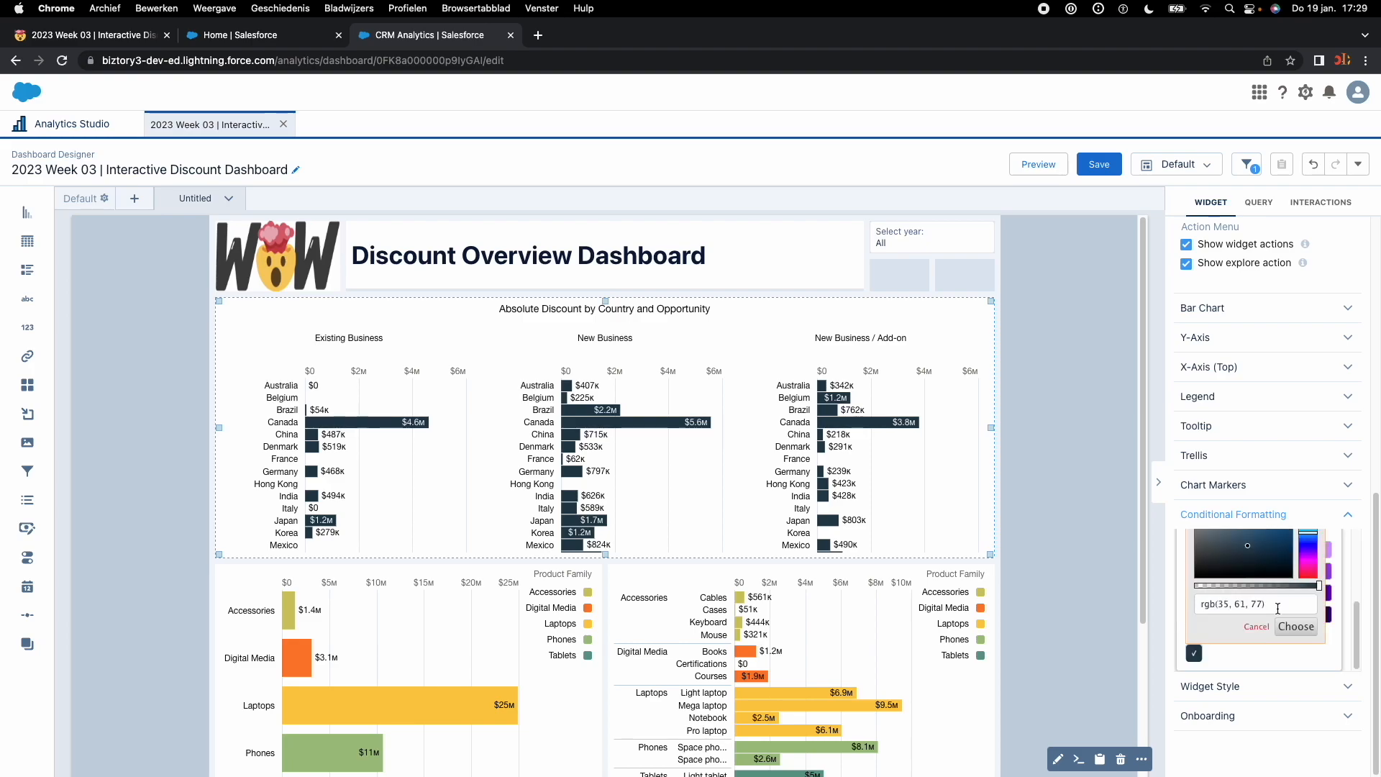
drag(1277, 609, 1198, 604)
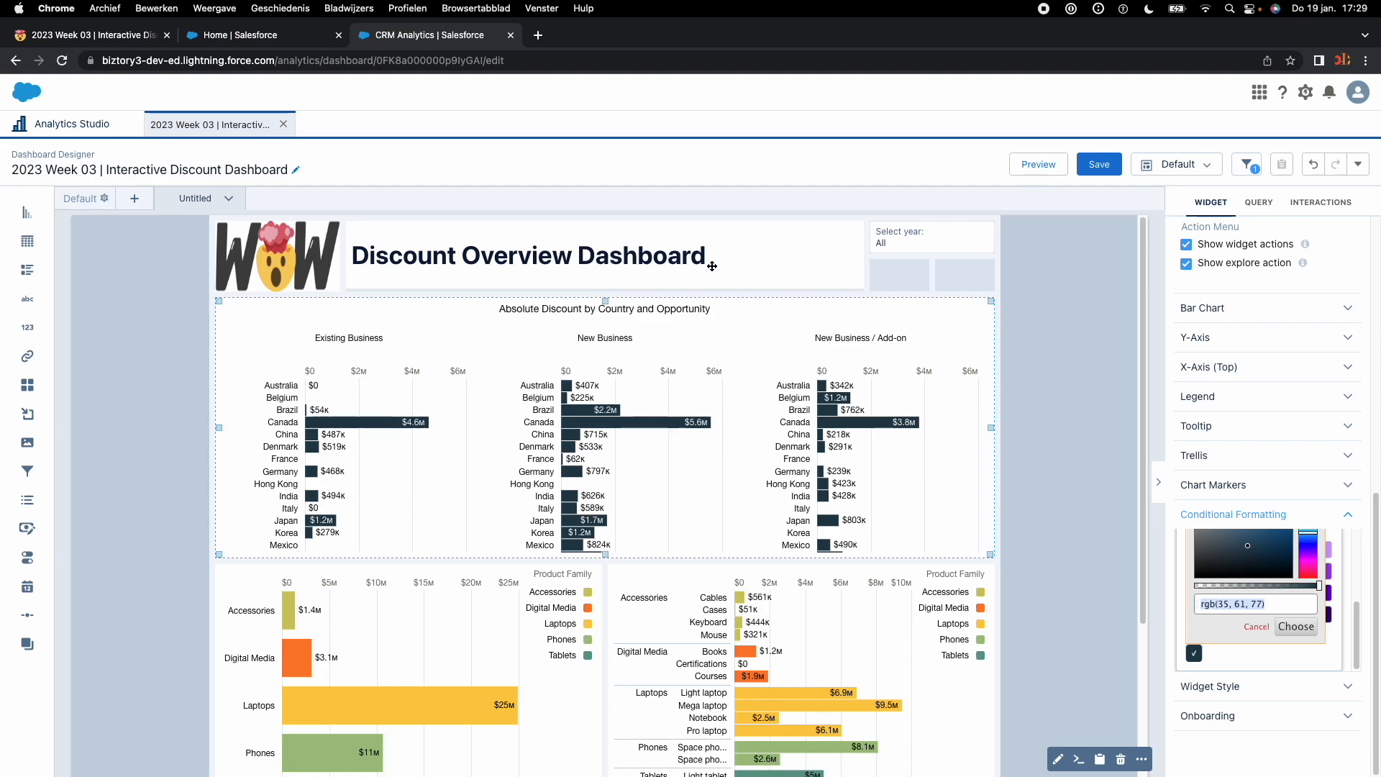
- Set the title text widget's border colour to the custom value rgb(35, 61, 77)
click(725, 244)
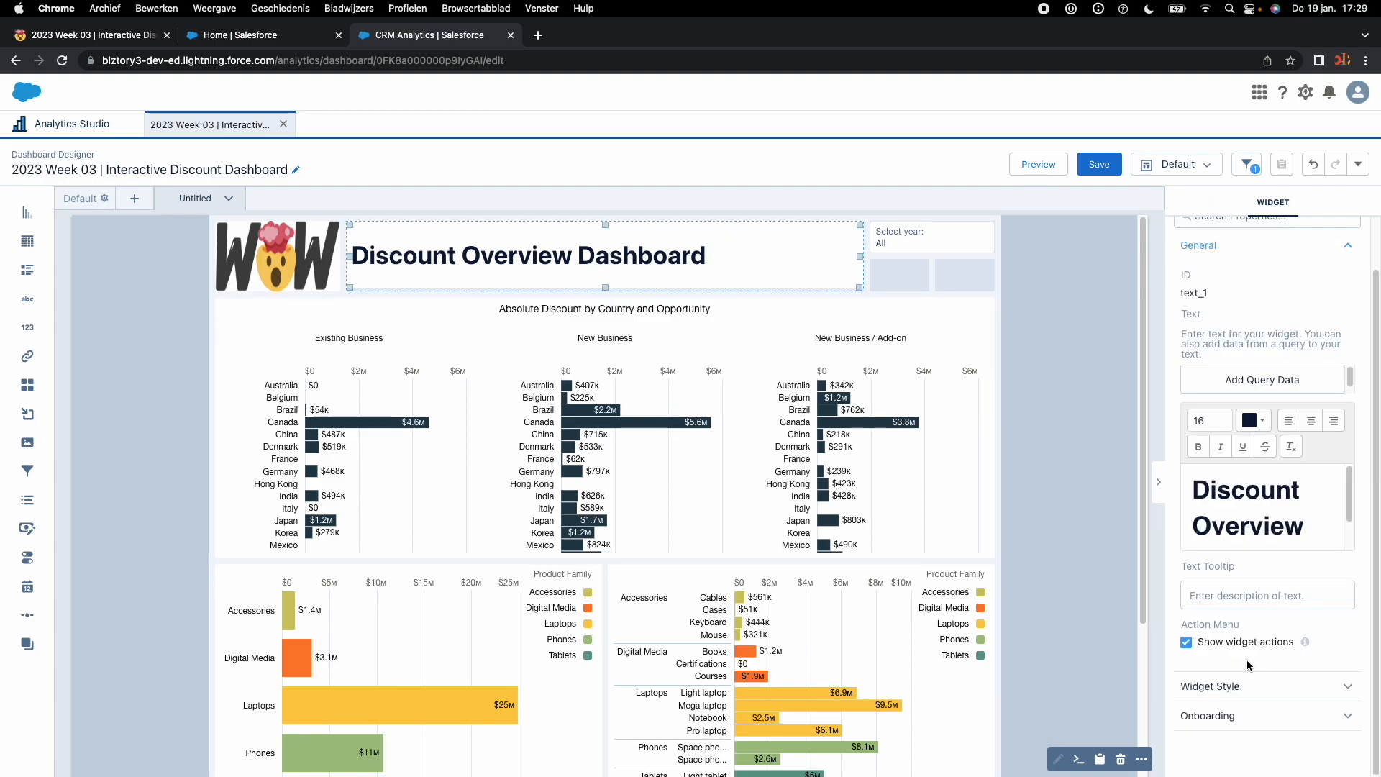
click(1234, 686)
scroll(1235, 652, down, 4)
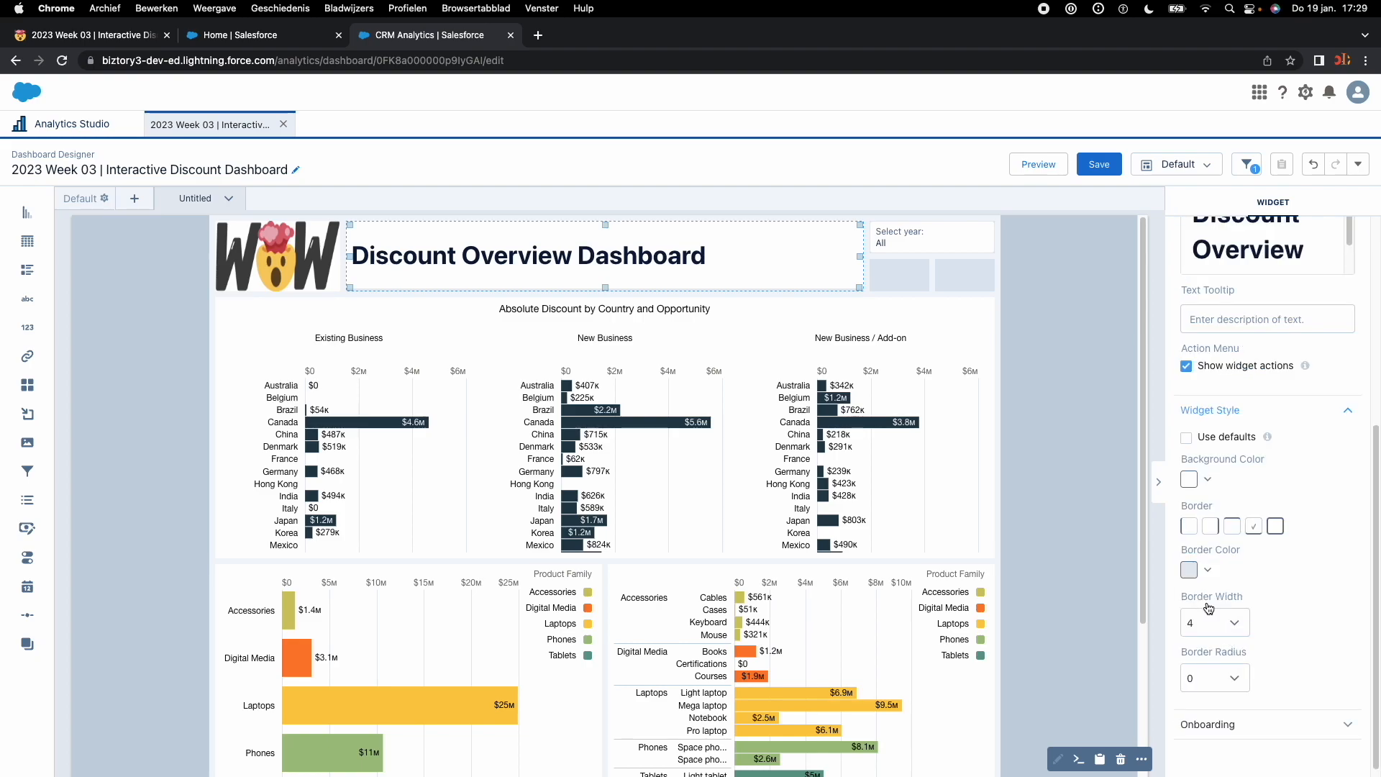
click(1190, 572)
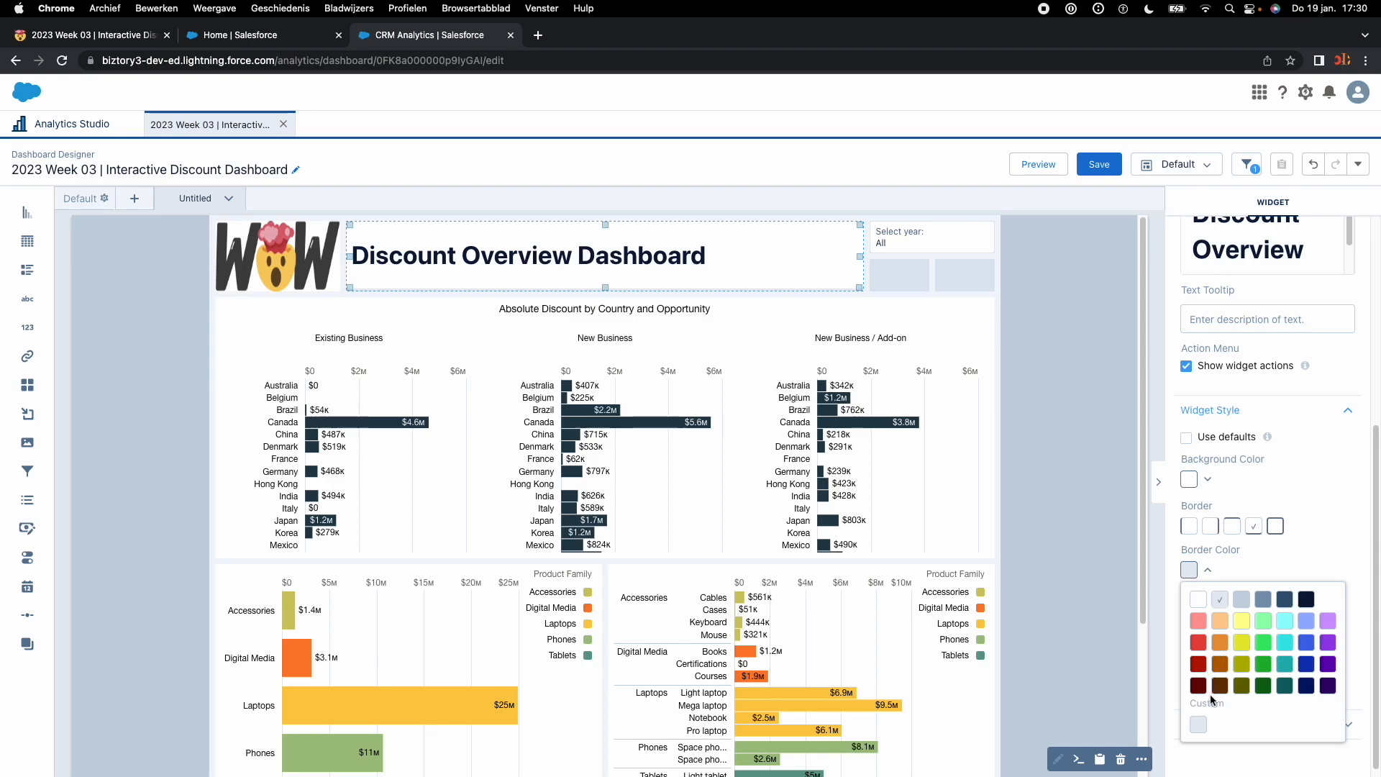
click(1198, 725)
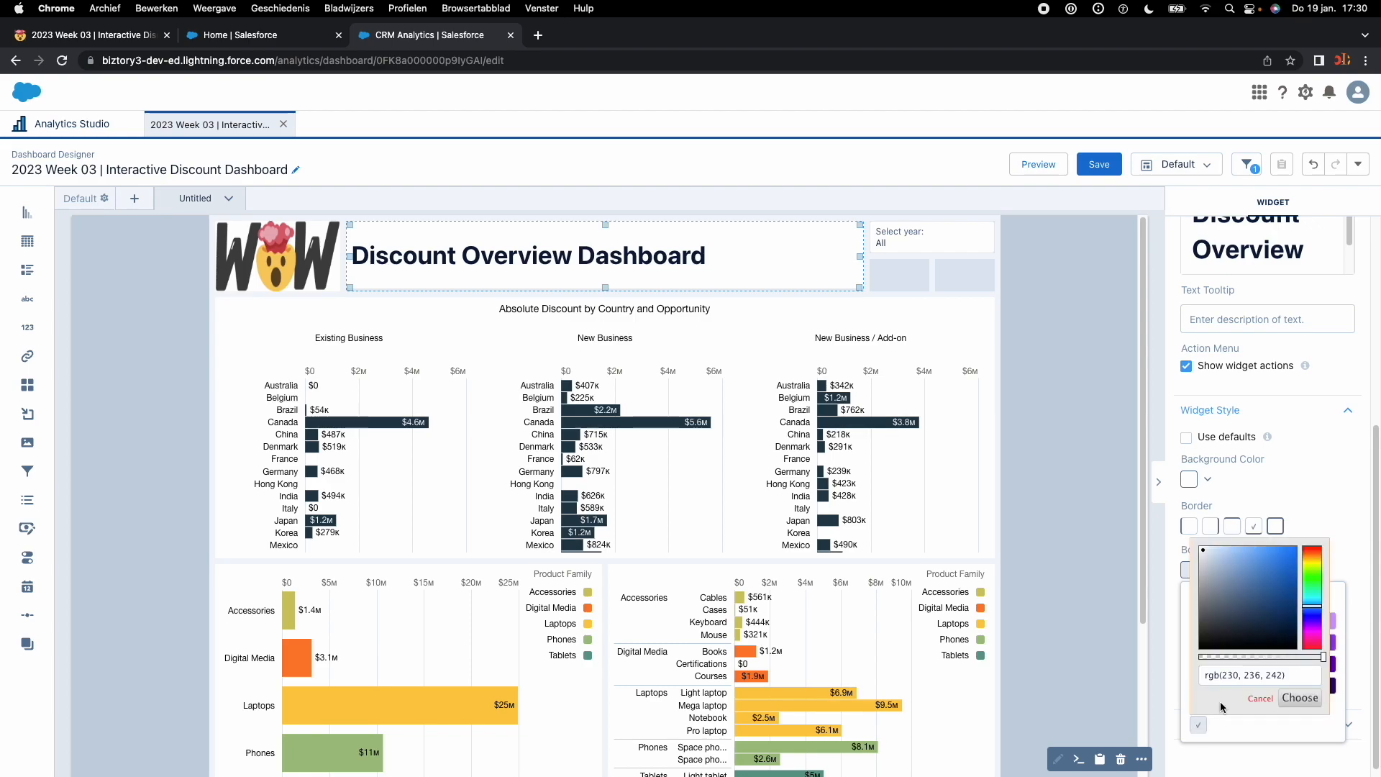
triple_click(1210, 675)
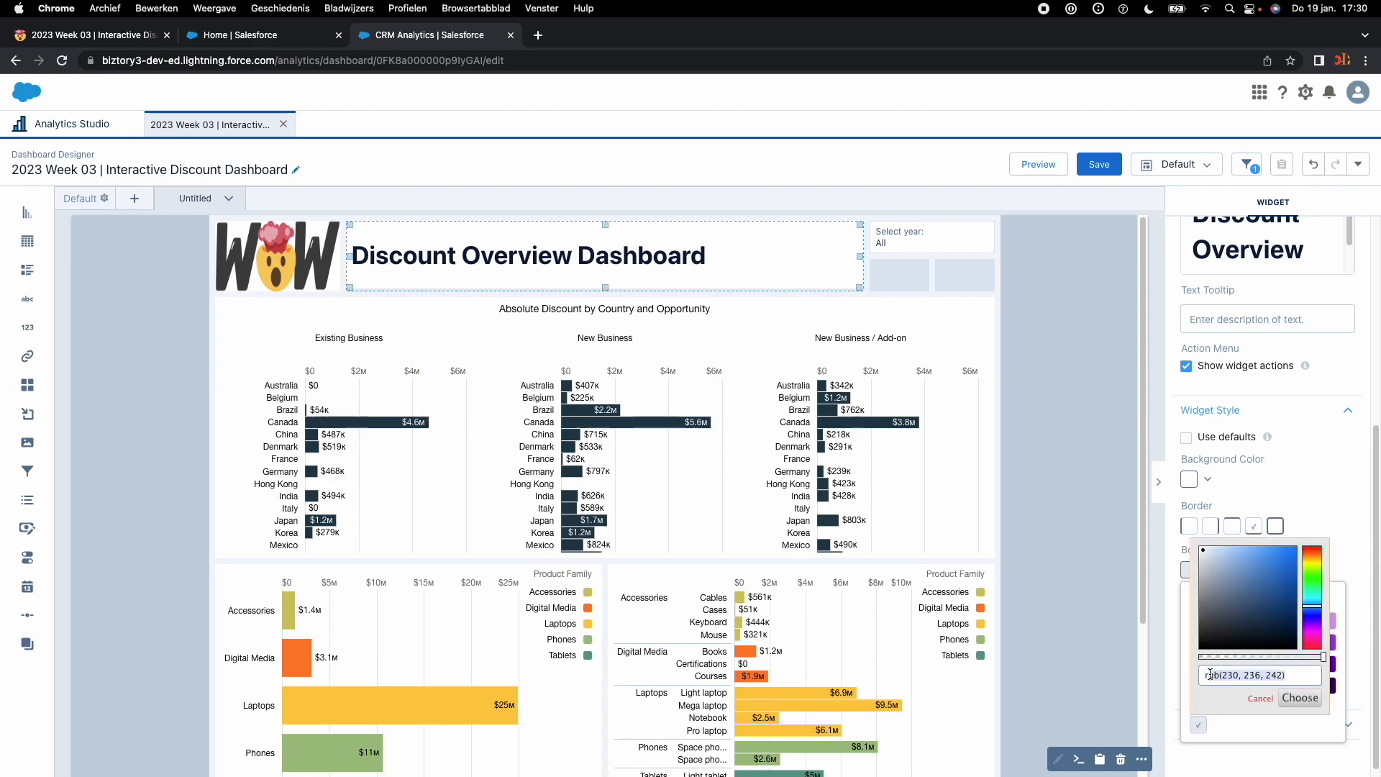
text(r)
key(super+v)
key(Return)
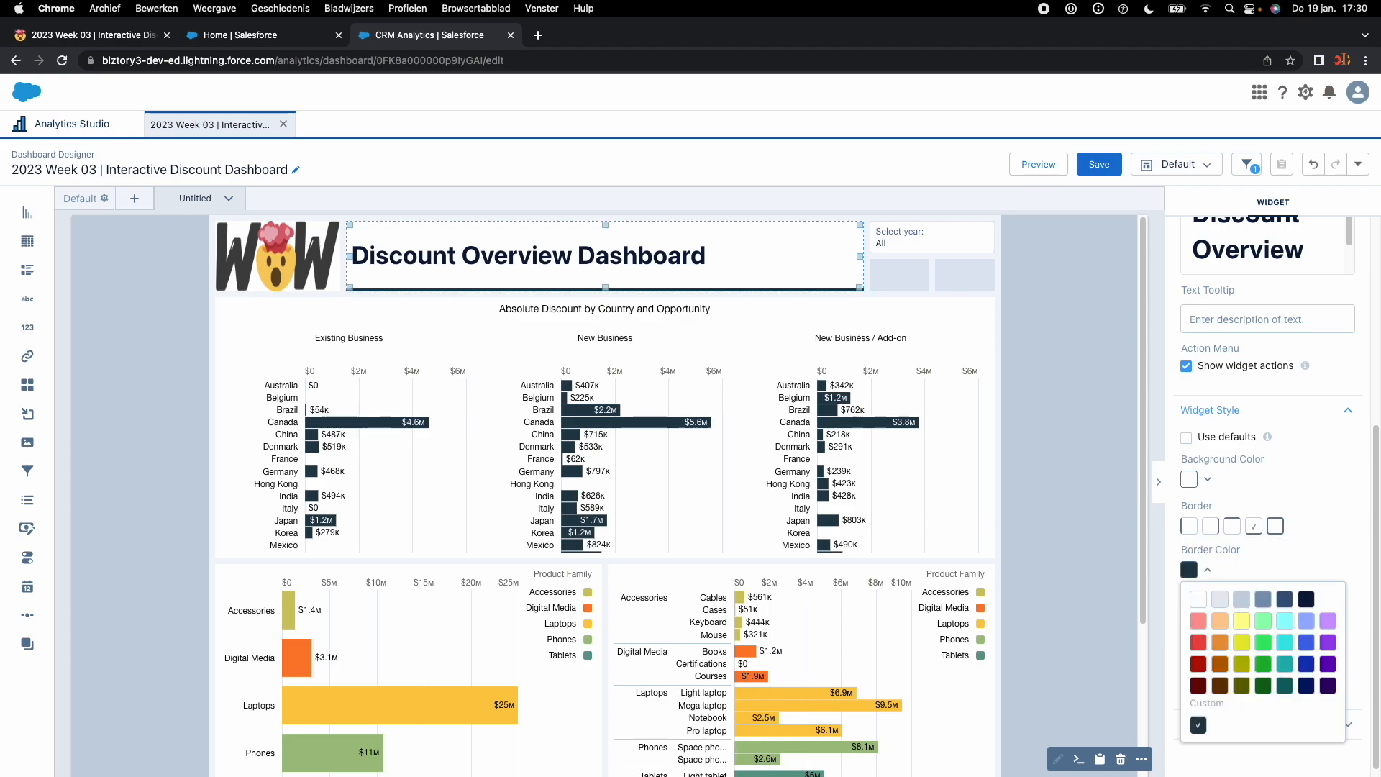
click(1059, 472)
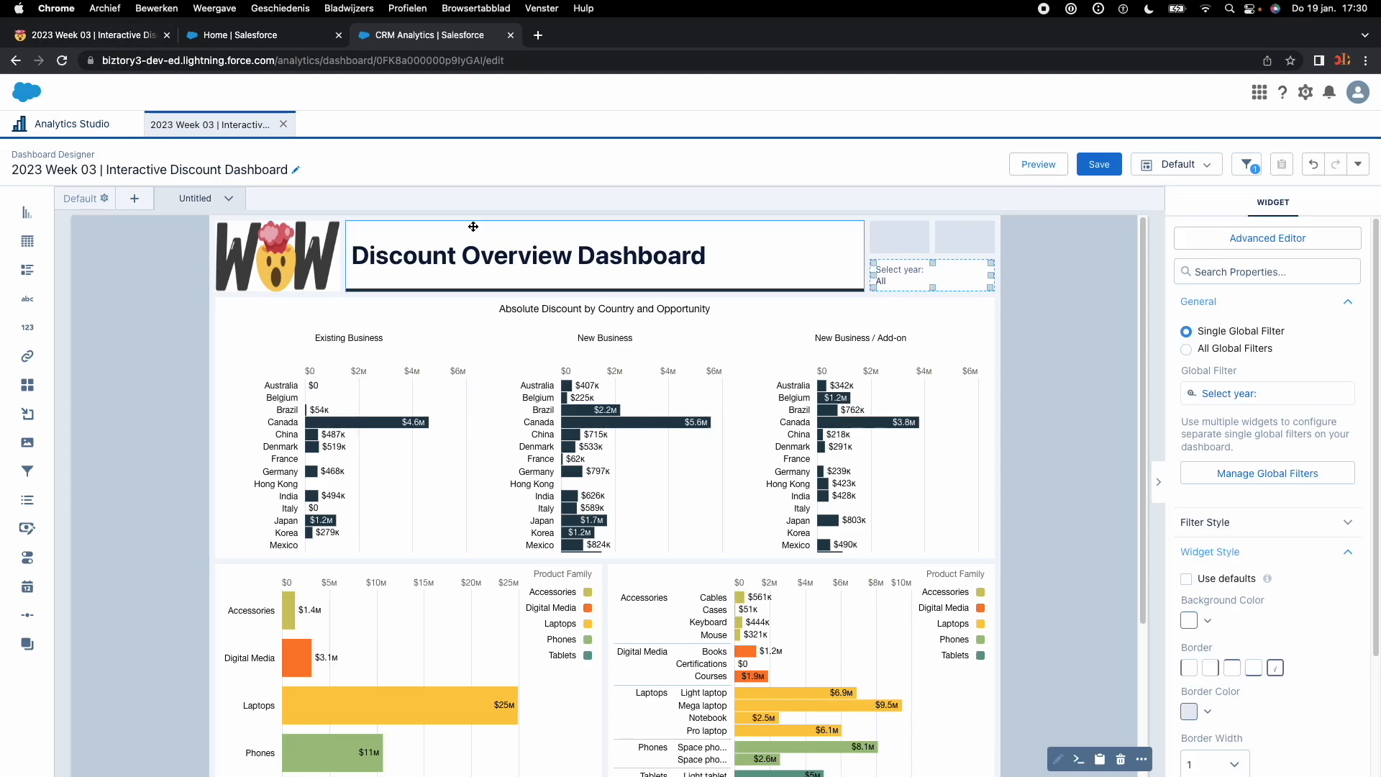
- Give the WOW logo image widget a bottom-only border of width 4
click(299, 264)
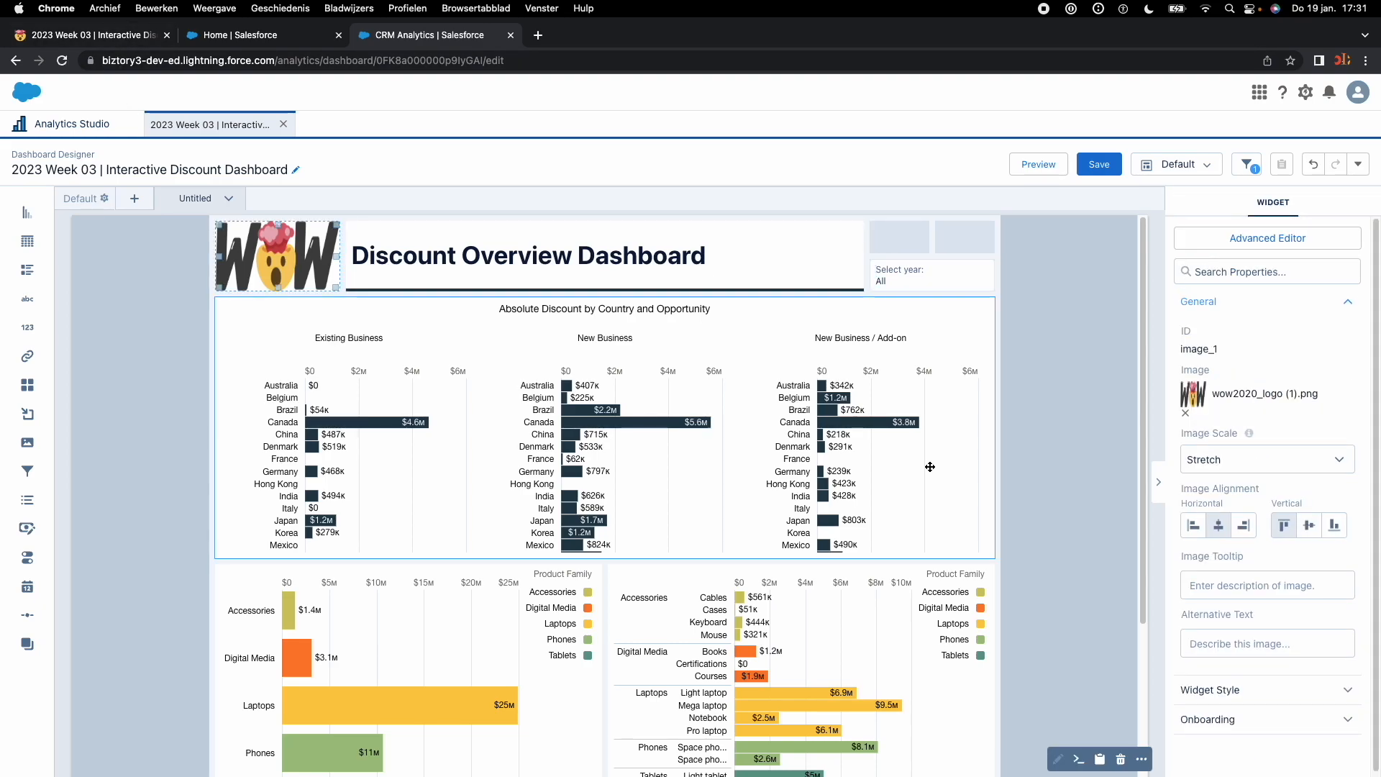
scroll(1292, 627, down, 1)
click(1226, 689)
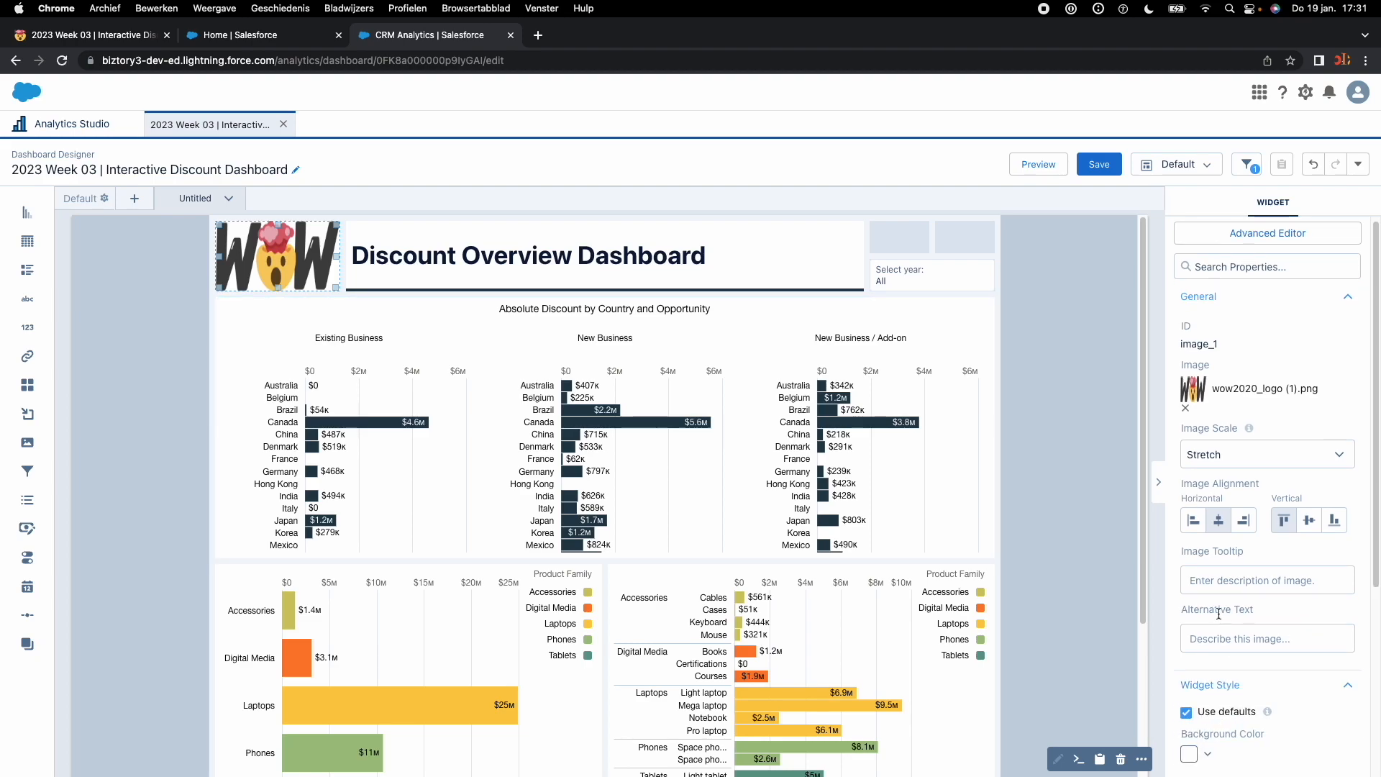
scroll(1222, 647, down, 3)
click(1190, 625)
scroll(1191, 627, down, 1)
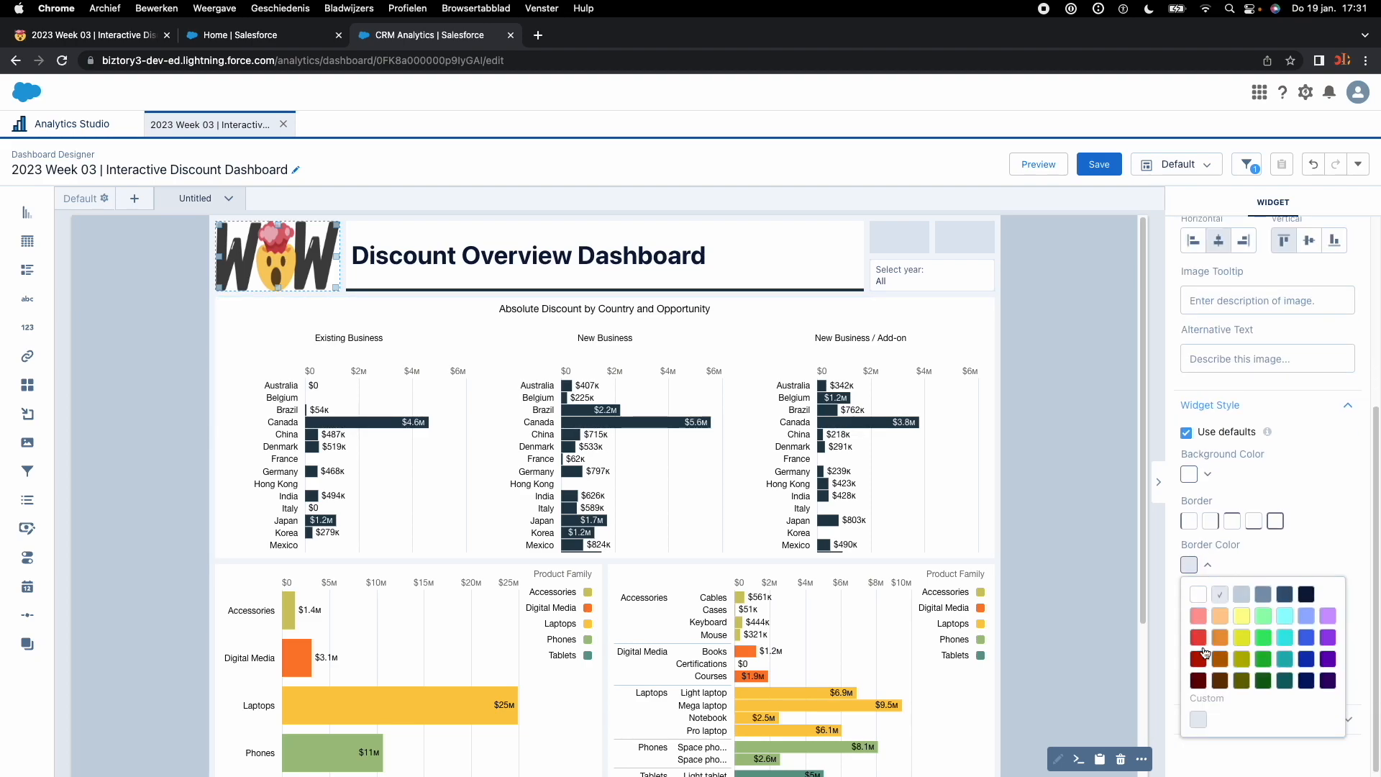
click(1253, 519)
click(1228, 614)
click(1227, 679)
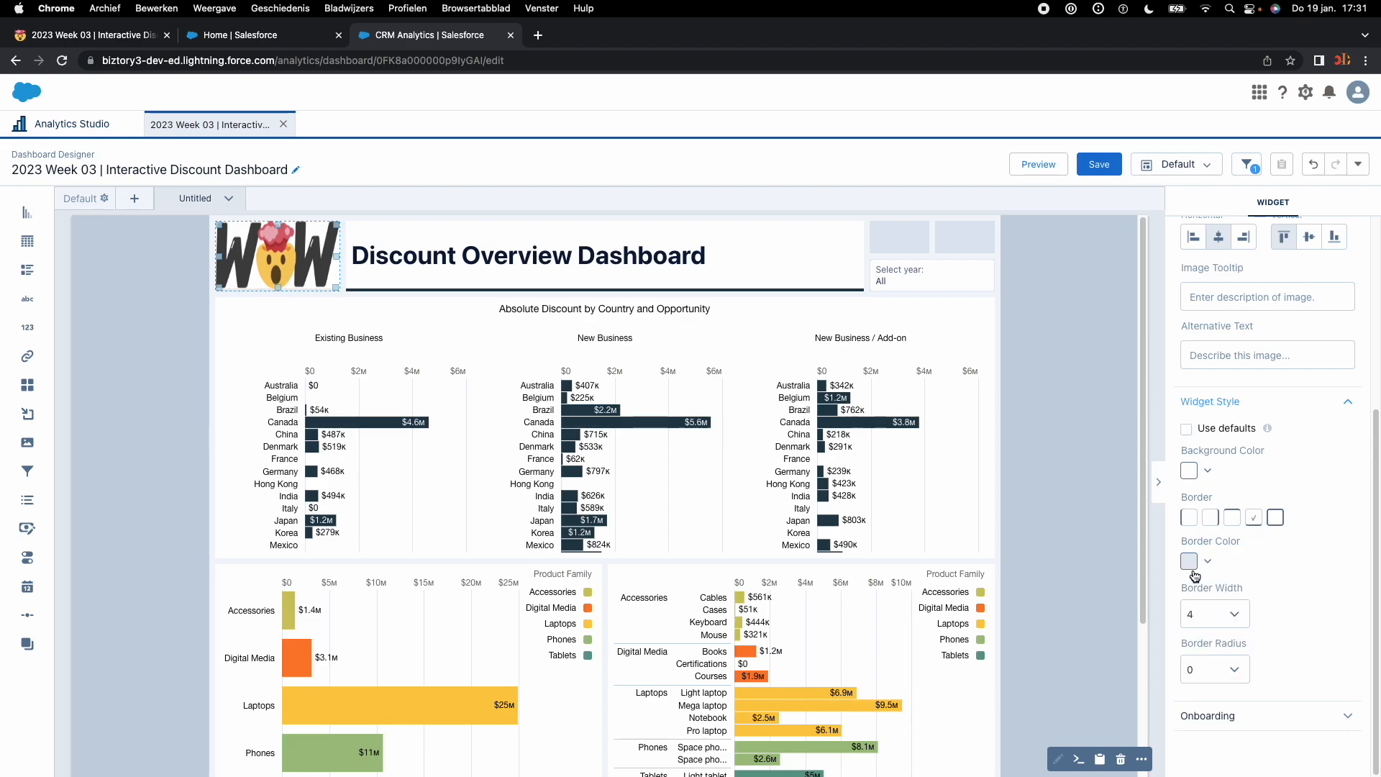
- Set the logo image widget's border colour to the copied custom value rgb(35, 61, 77)
click(1189, 561)
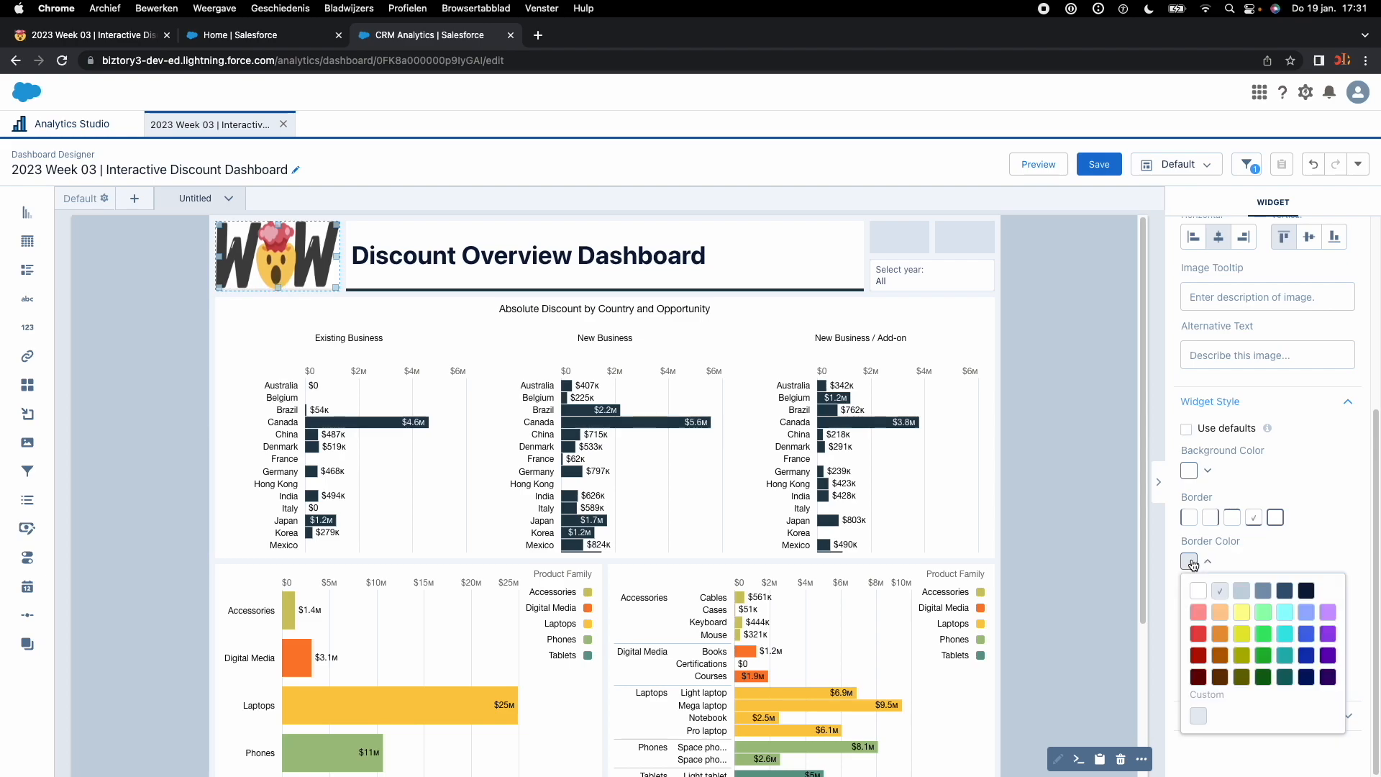
click(1196, 719)
click(1277, 667)
drag(1285, 666, 1189, 659)
key(super+v)
key(Return)
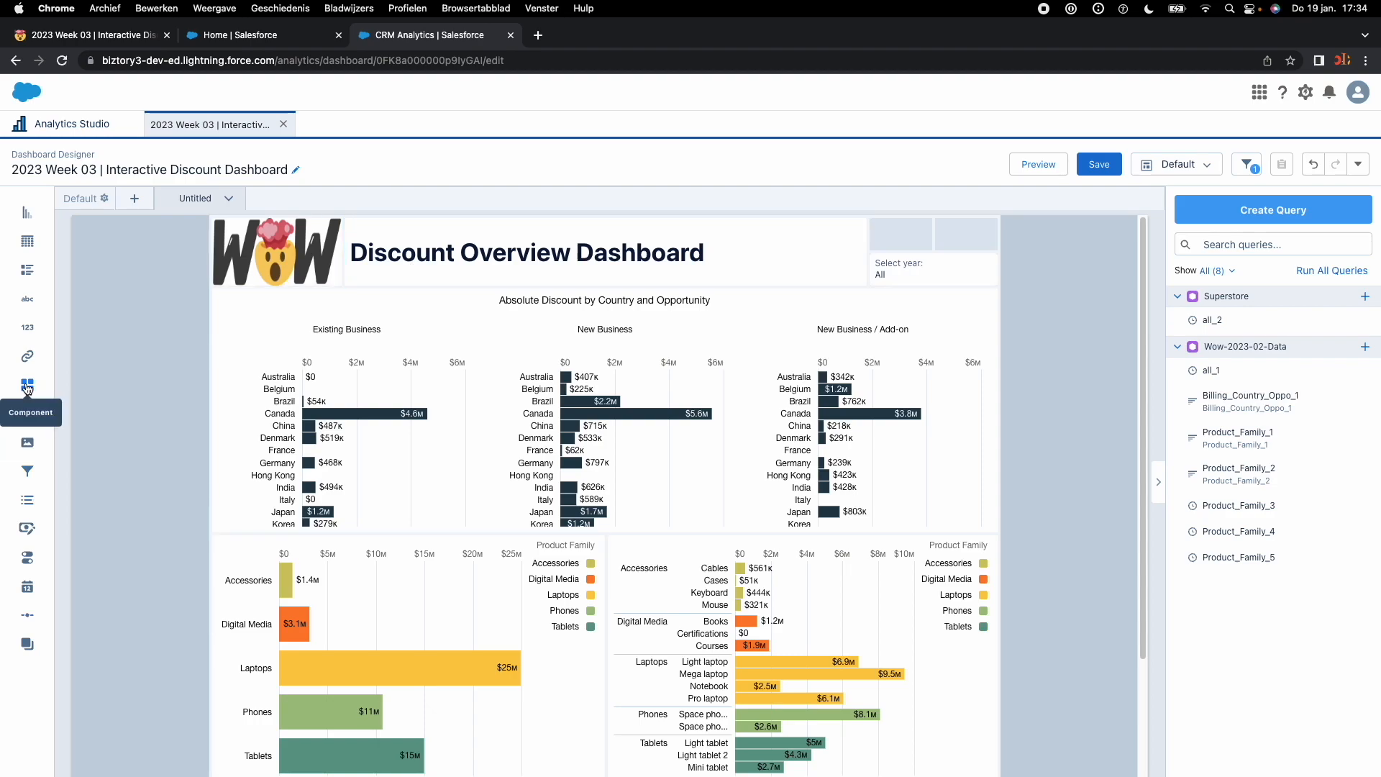
- Insert a container two grid rows high above the header, stretch it to the full dashboard width, and place the WOW logo in it
drag(28, 413, 279, 251)
key(shift)
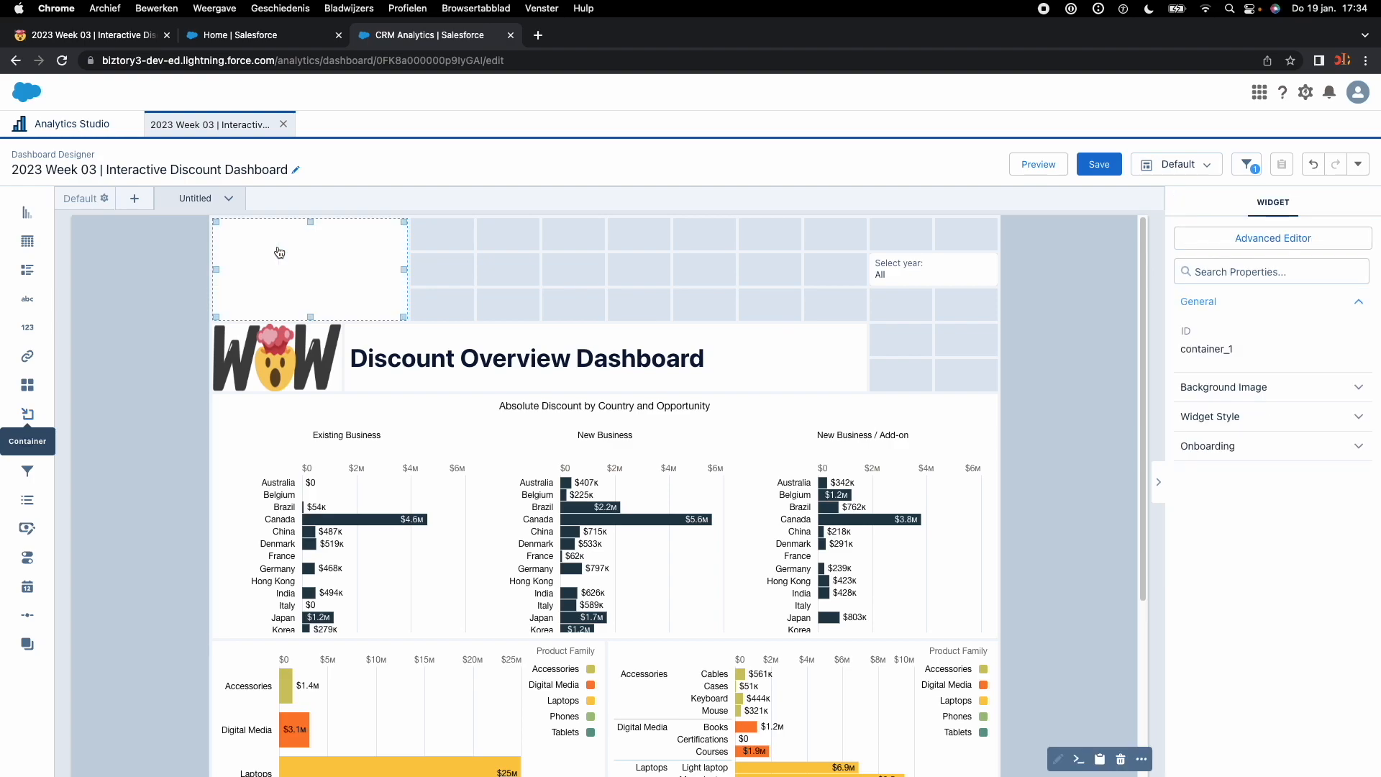
drag(310, 315, 310, 290)
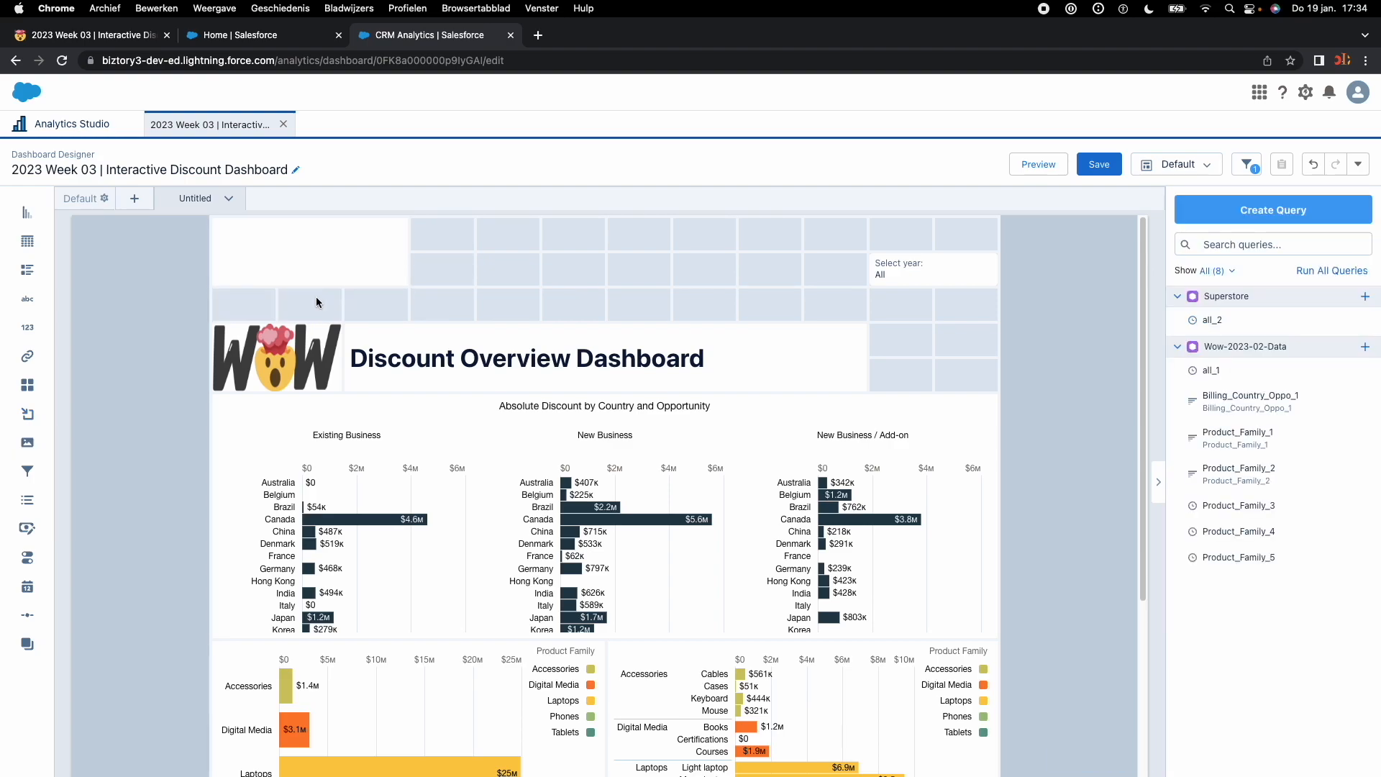
drag(308, 348, 311, 259)
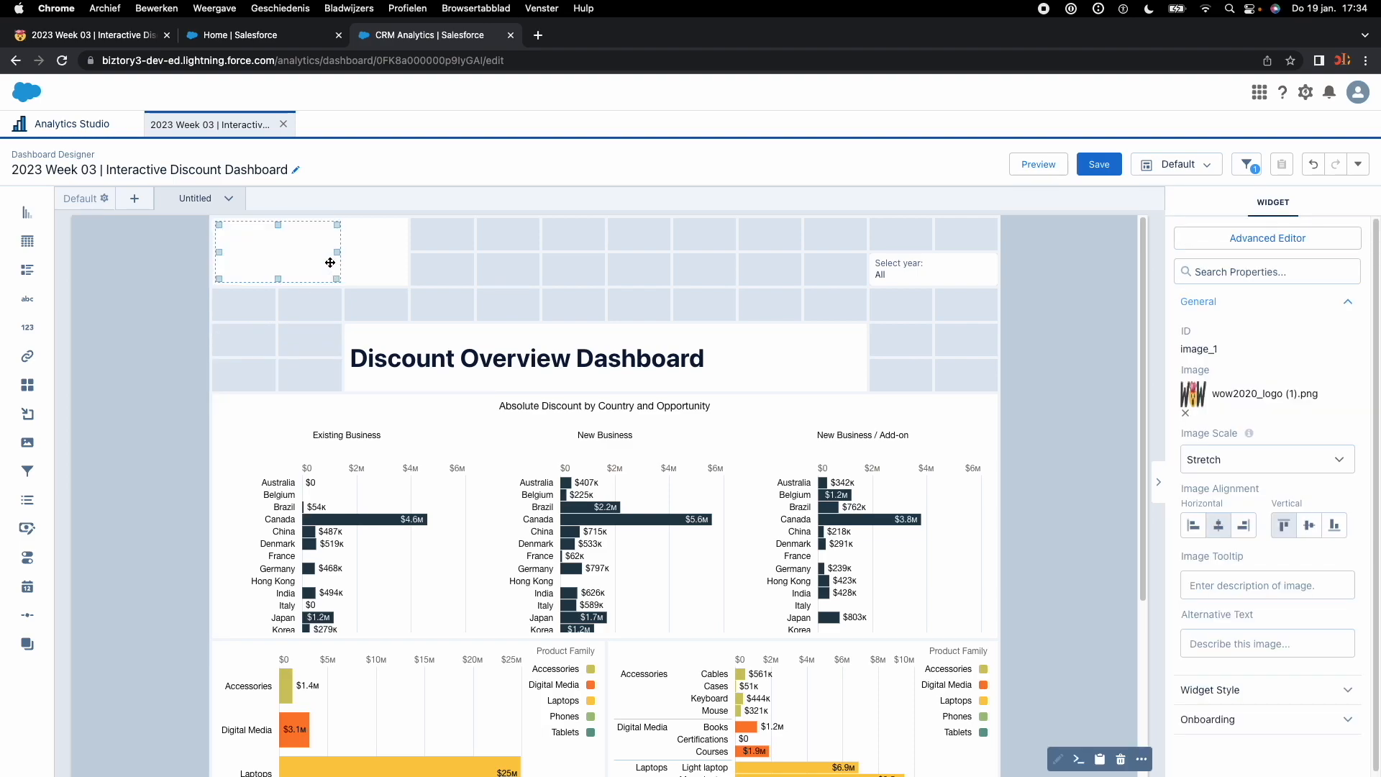
click(406, 251)
drag(683, 255, 903, 263)
- Place the title text and year filter in the header container and move the charts up directly beneath it
key(shift)
drag(580, 354, 601, 300)
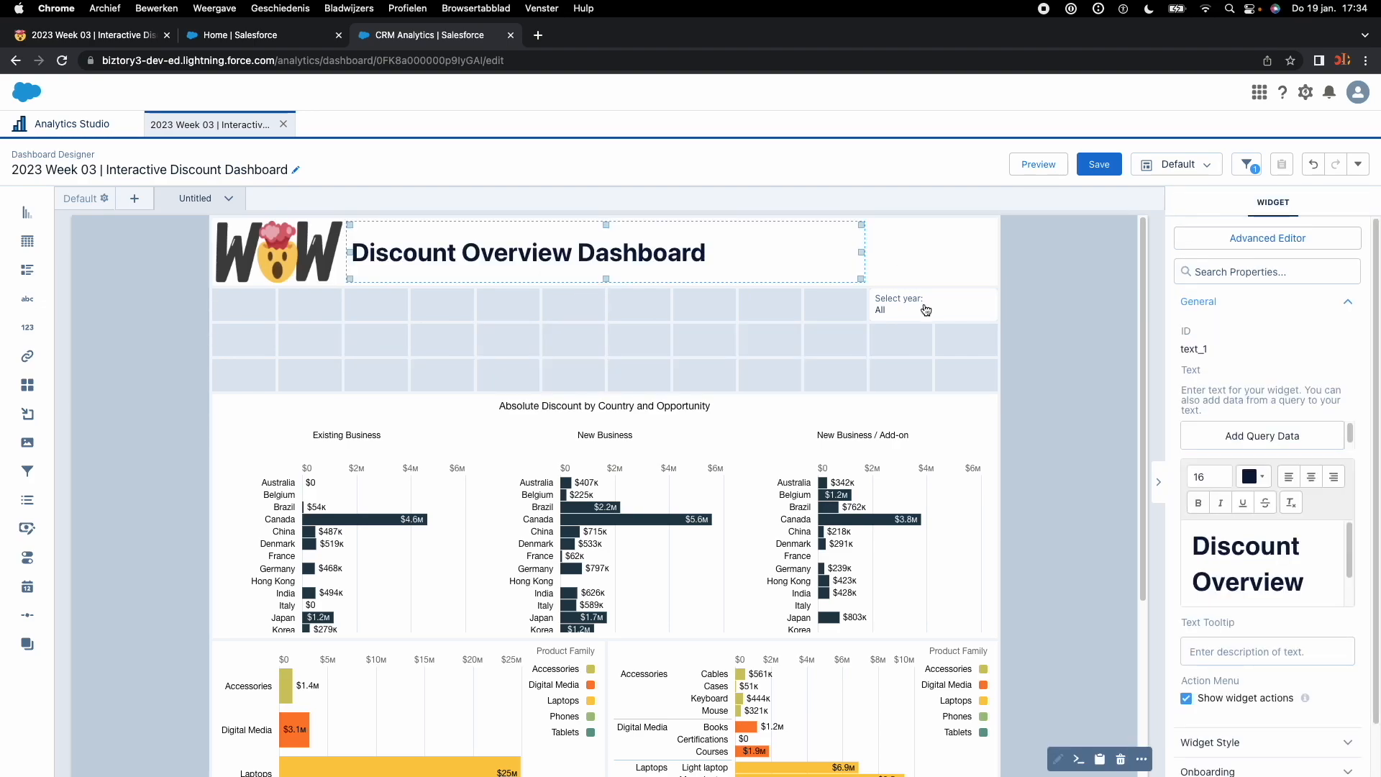
click(926, 308)
drag(924, 271, 921, 276)
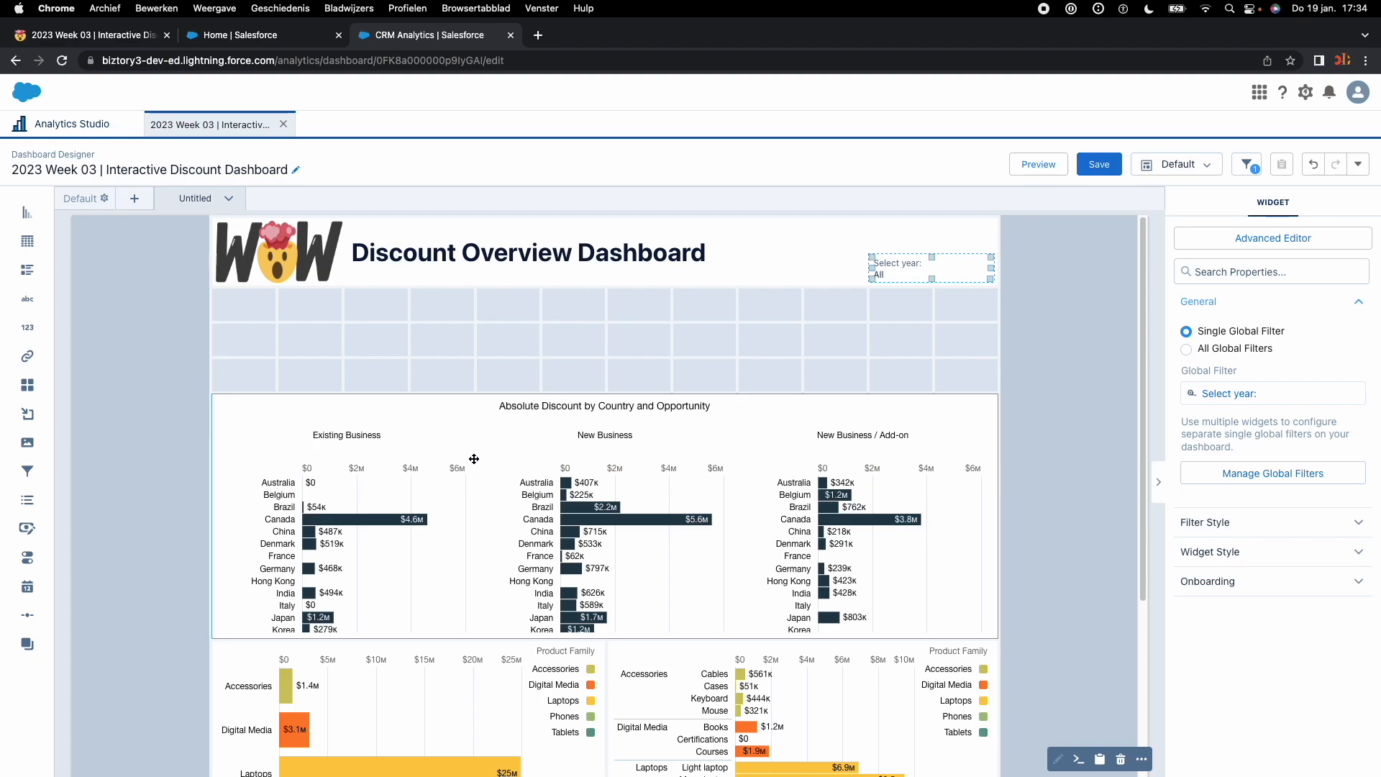
drag(688, 562, 681, 601)
- Give the header container a bottom-only border
click(902, 226)
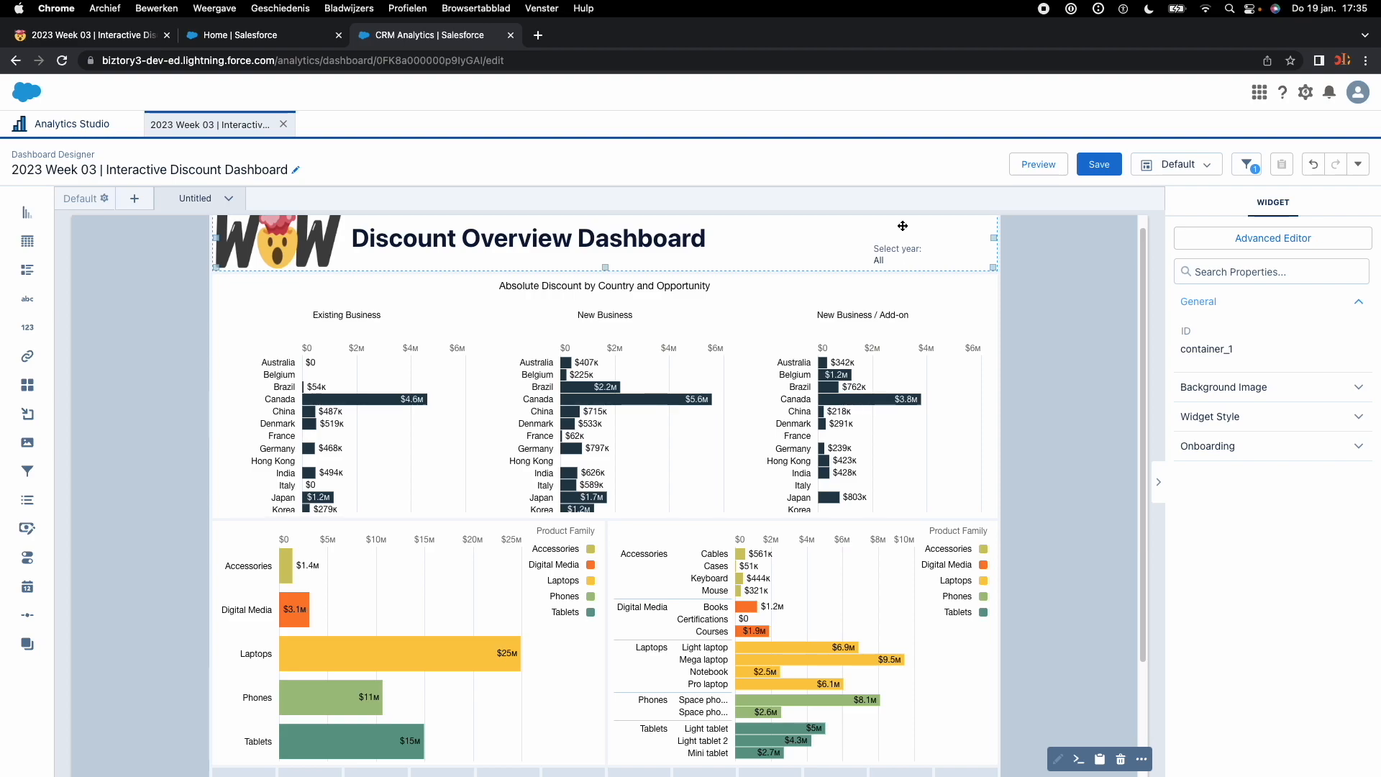
click(1219, 418)
click(1256, 540)
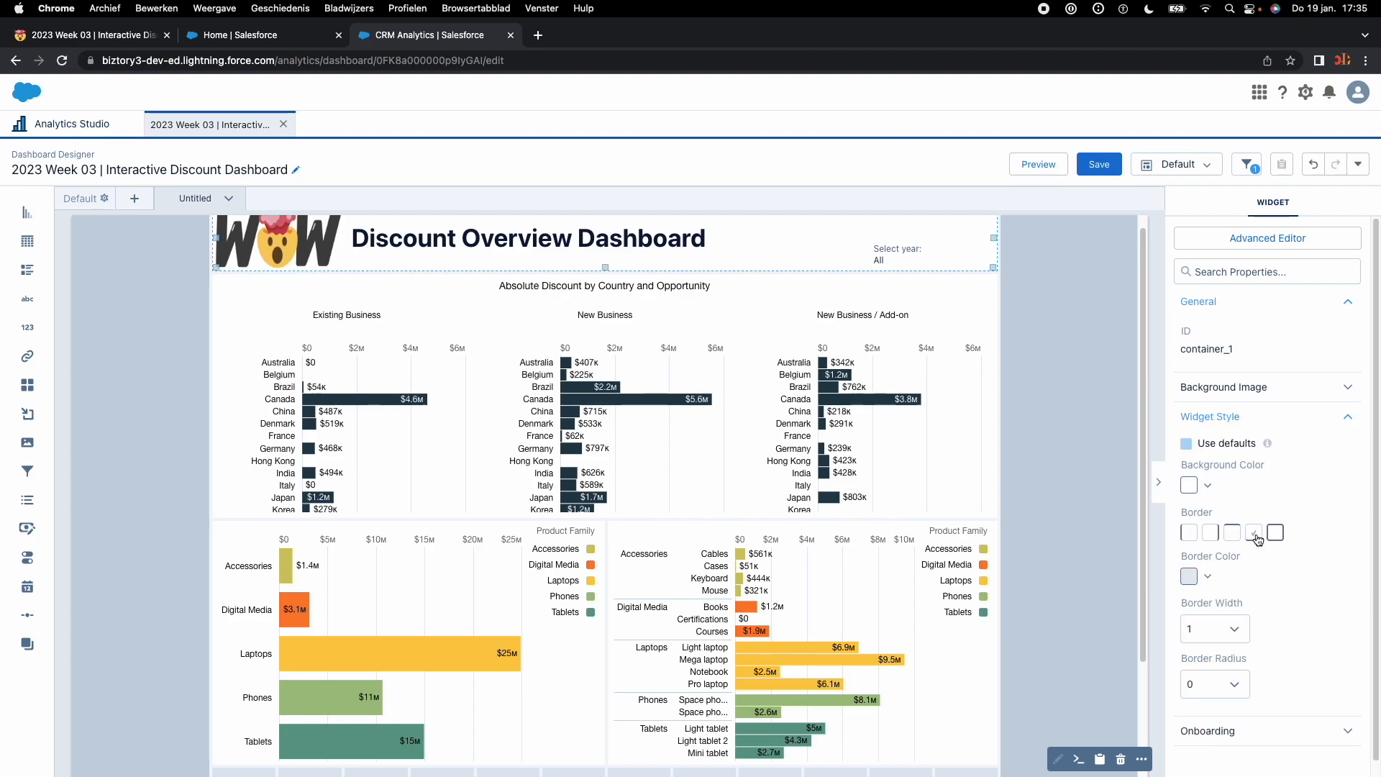
- Set the header container's border colour to the copied custom value rgb(35, 61, 77)
click(1209, 577)
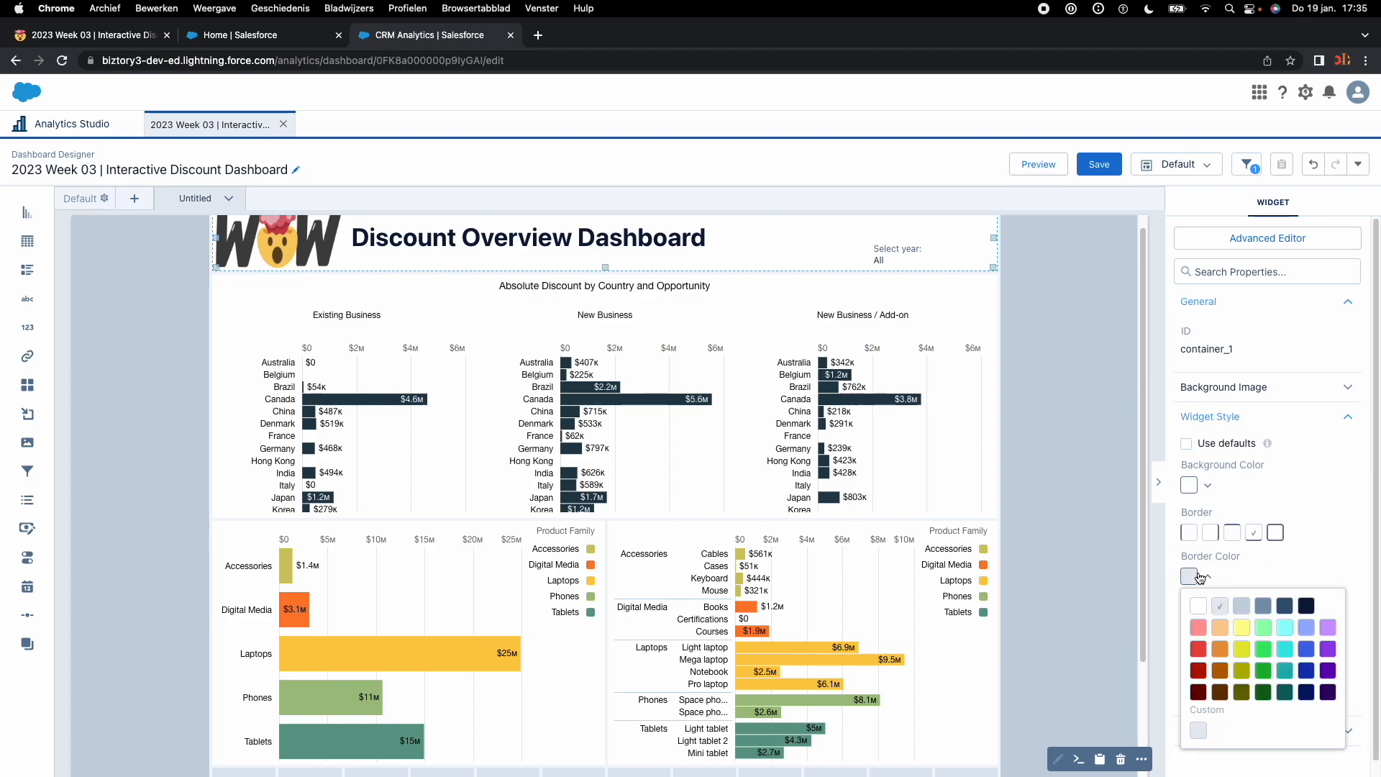
click(1206, 729)
drag(1287, 681, 1198, 680)
key(super+v)
key(Return)
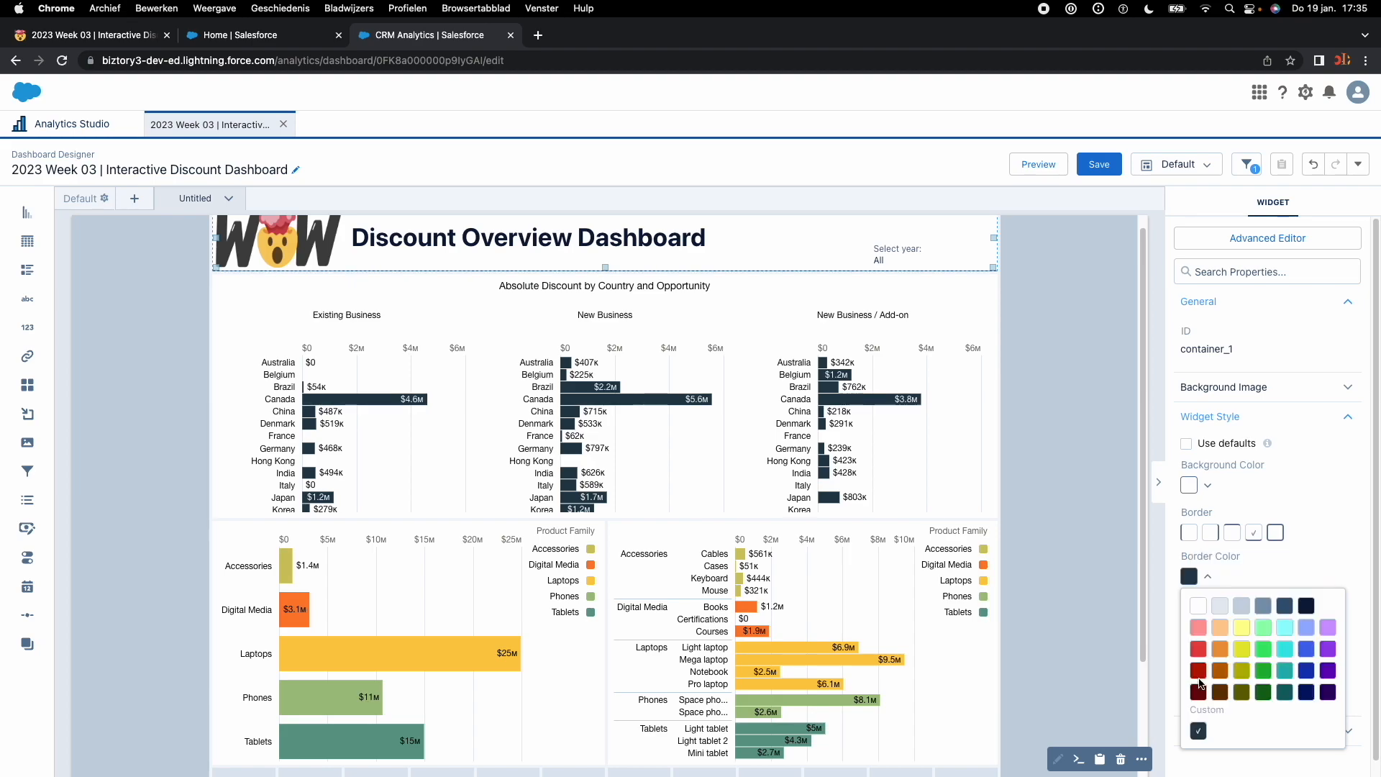
click(1326, 533)
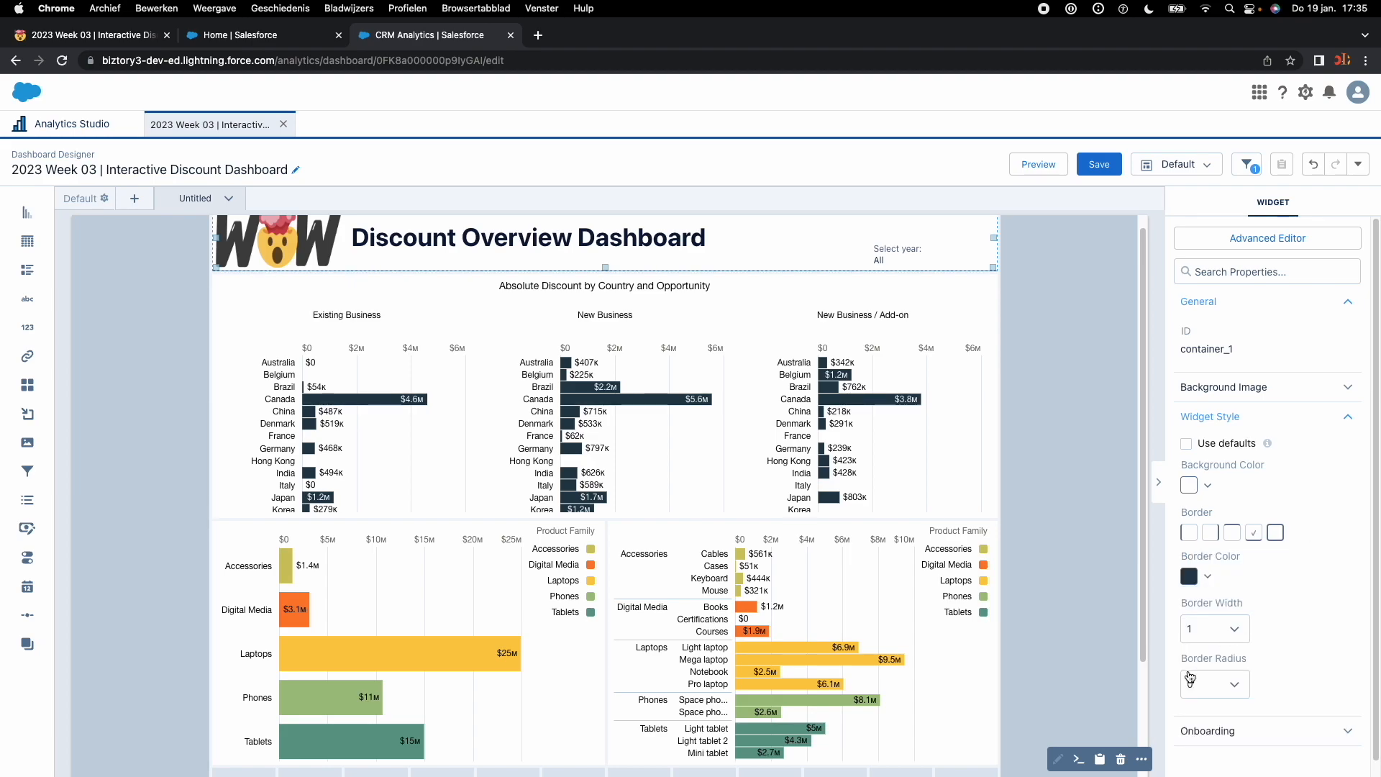
- Set the header container's border width to 4
click(1214, 629)
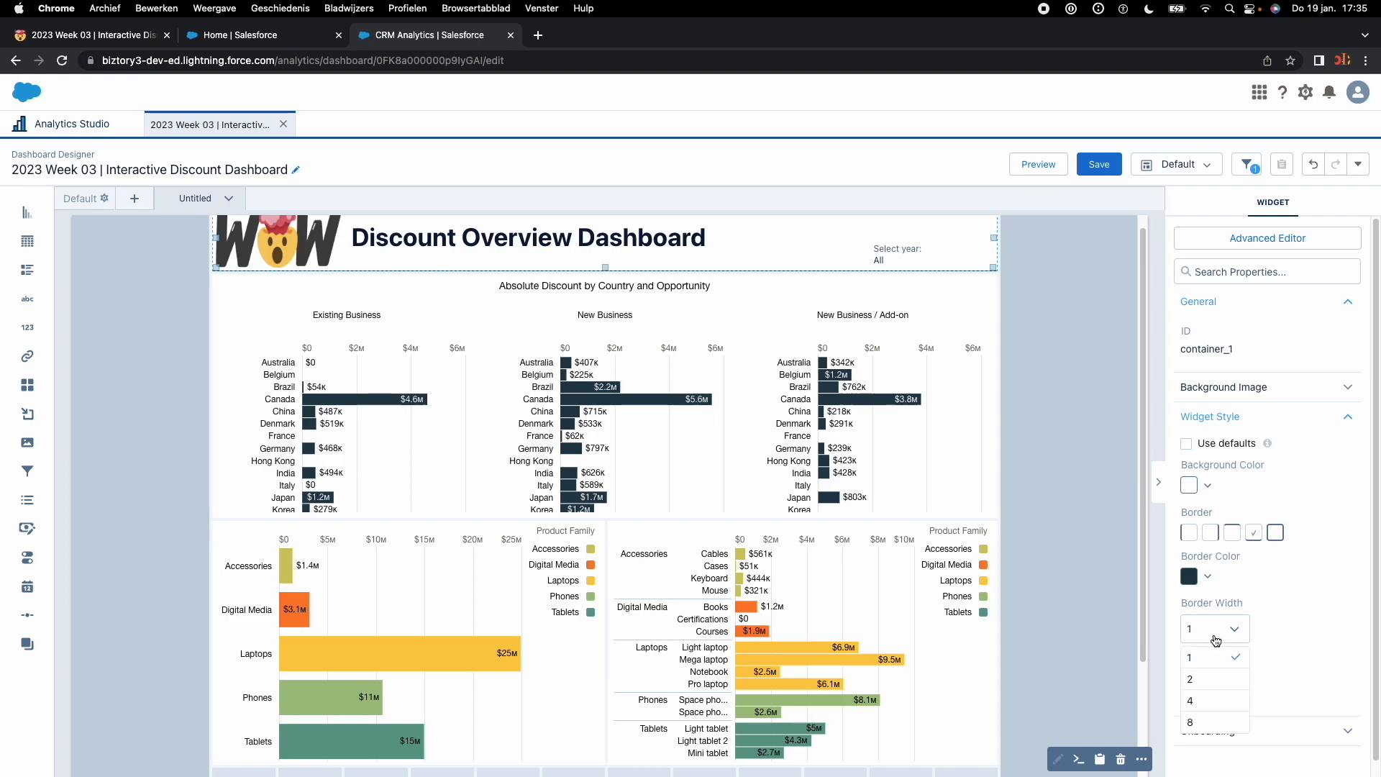
click(1202, 700)
click(1082, 433)
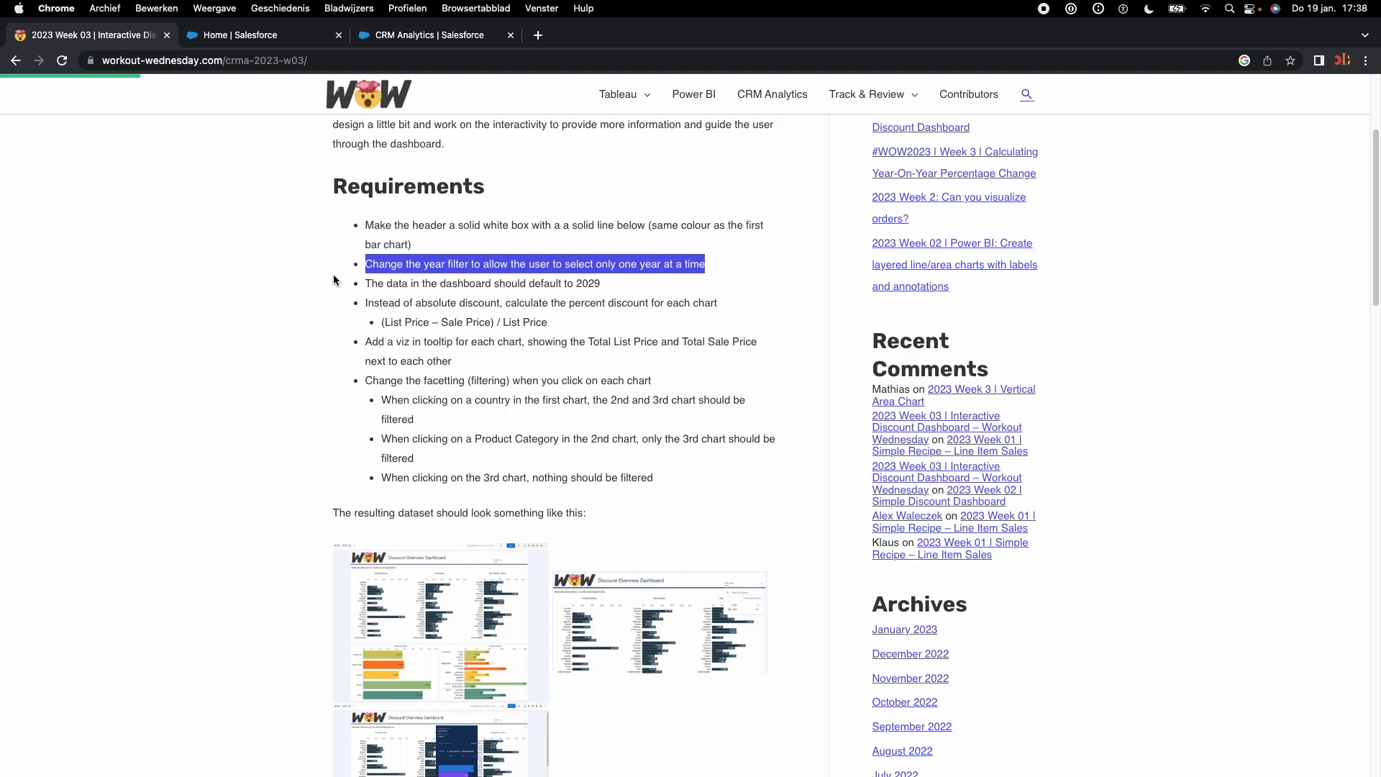
- Review the default-year requirement on the challenge page, then switch to CRM Analytics and start picking the dashboard's initial values
drag(600, 285, 363, 292)
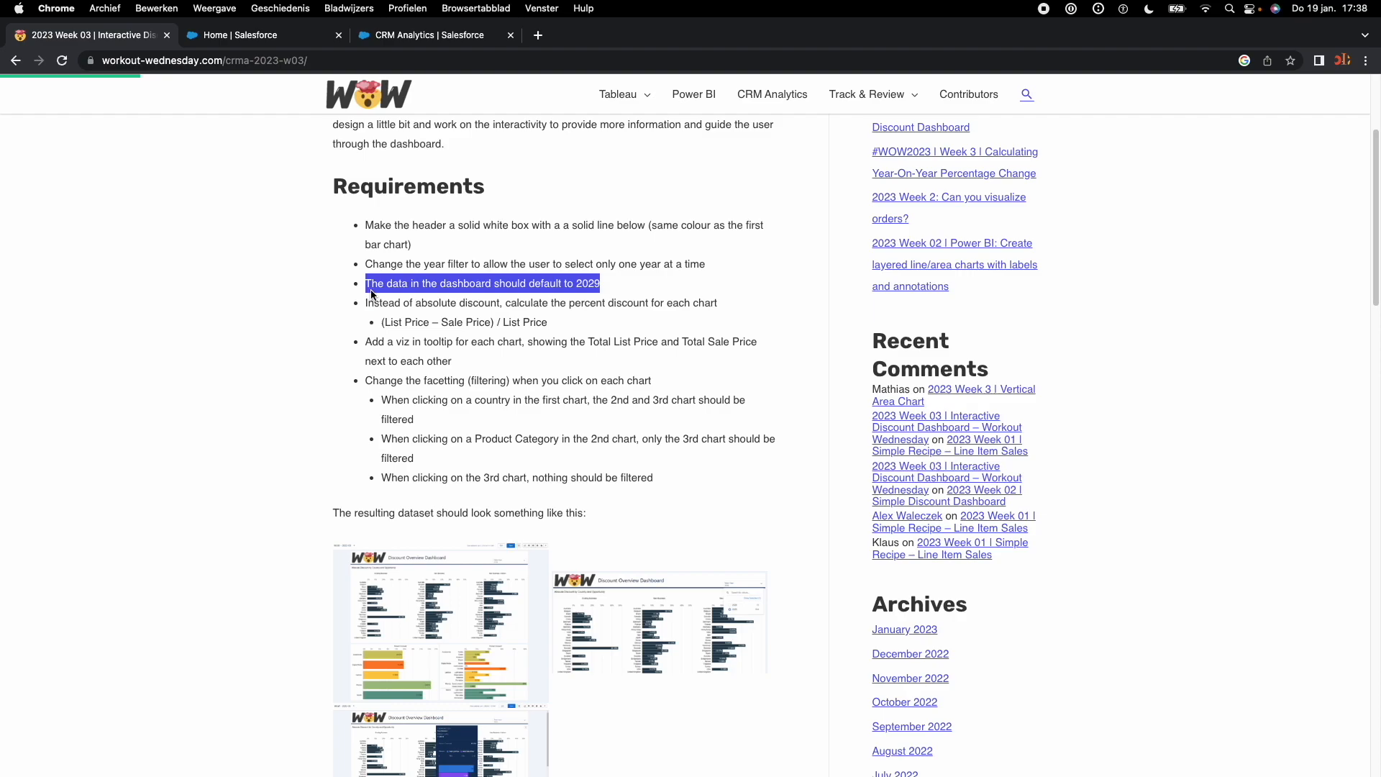
click(393, 39)
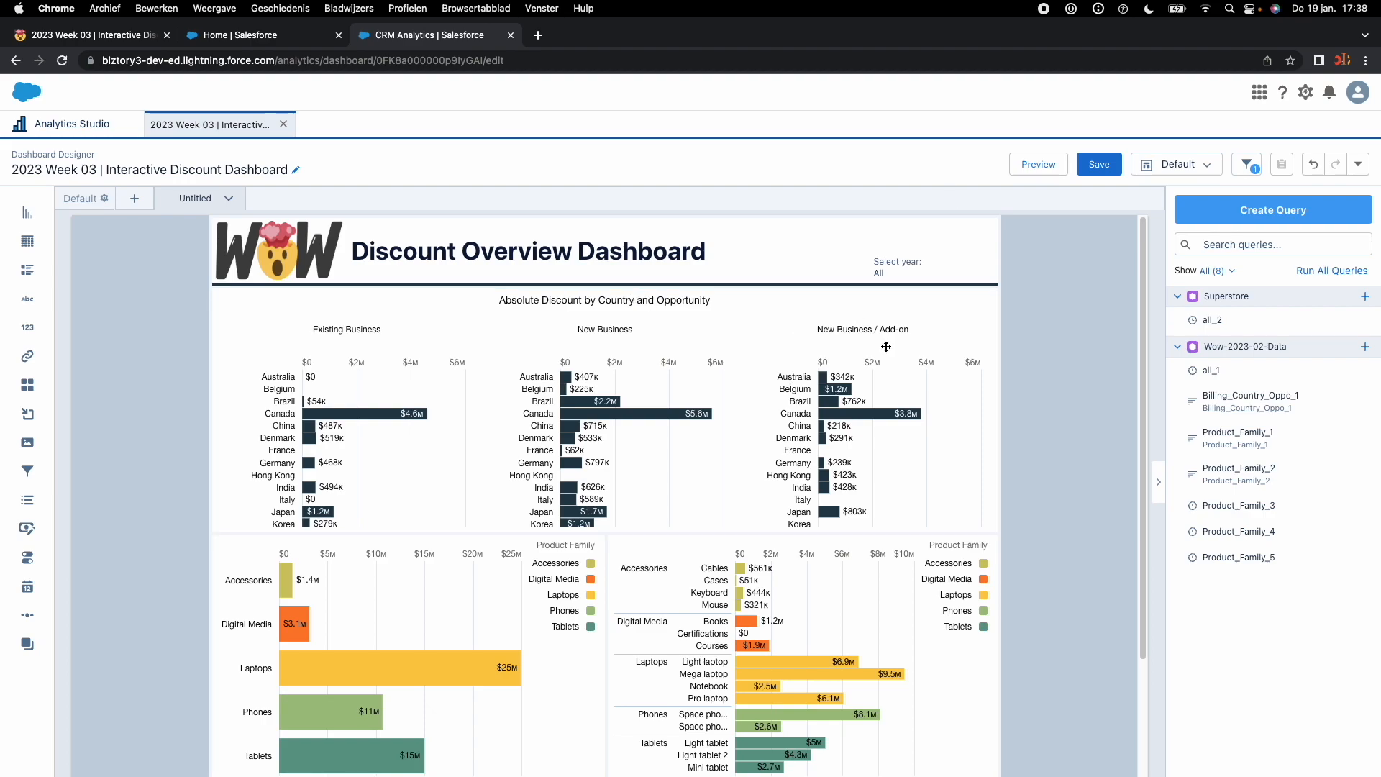
click(1358, 165)
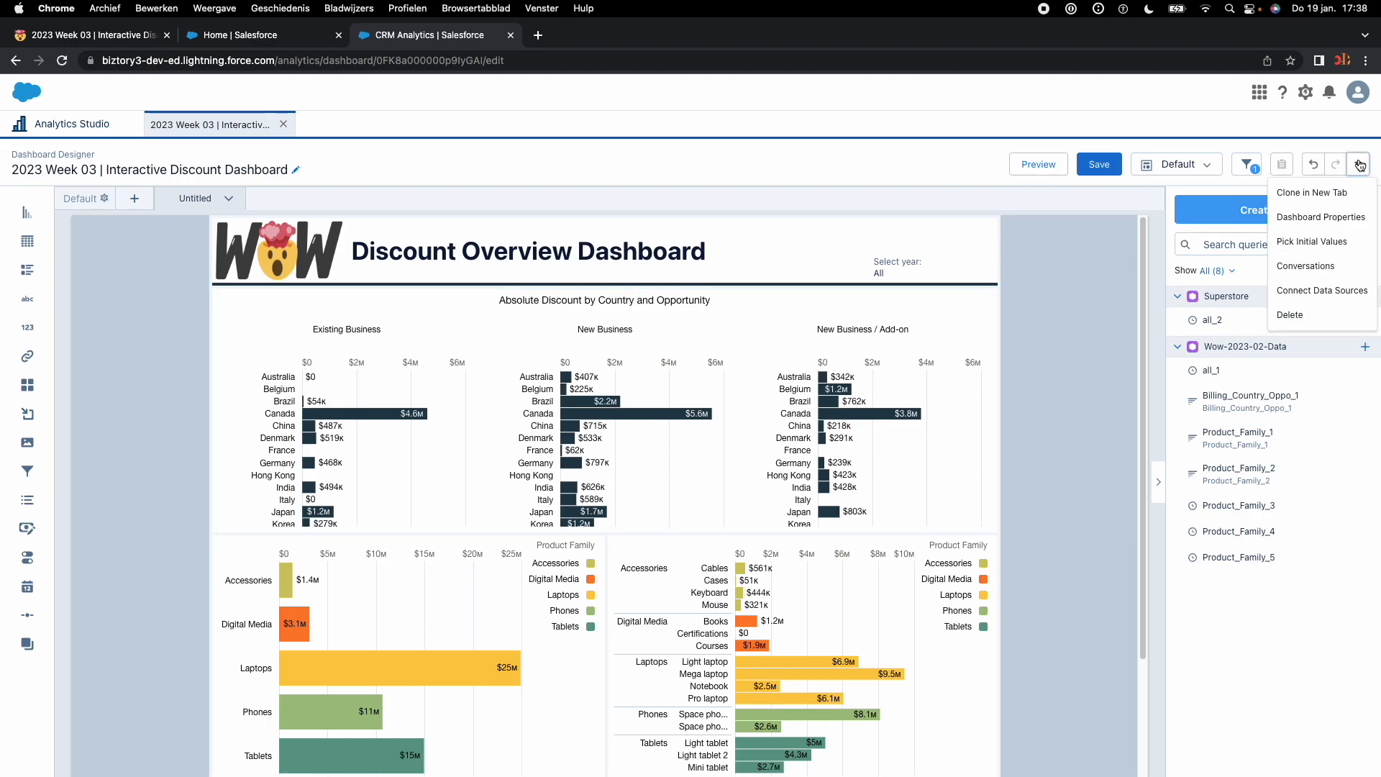
click(1318, 244)
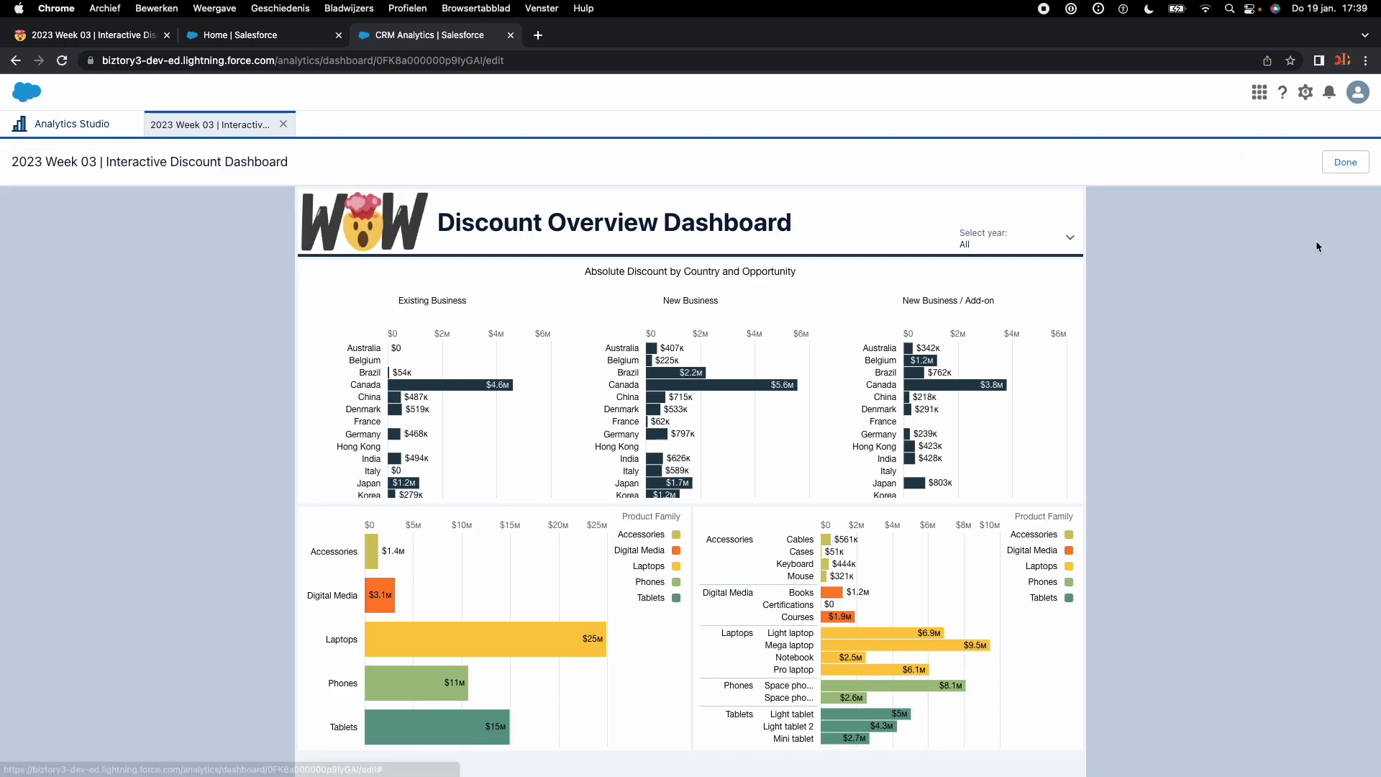
- Set the initial year filter to Equals 2029 and finish picking initial values
click(1071, 241)
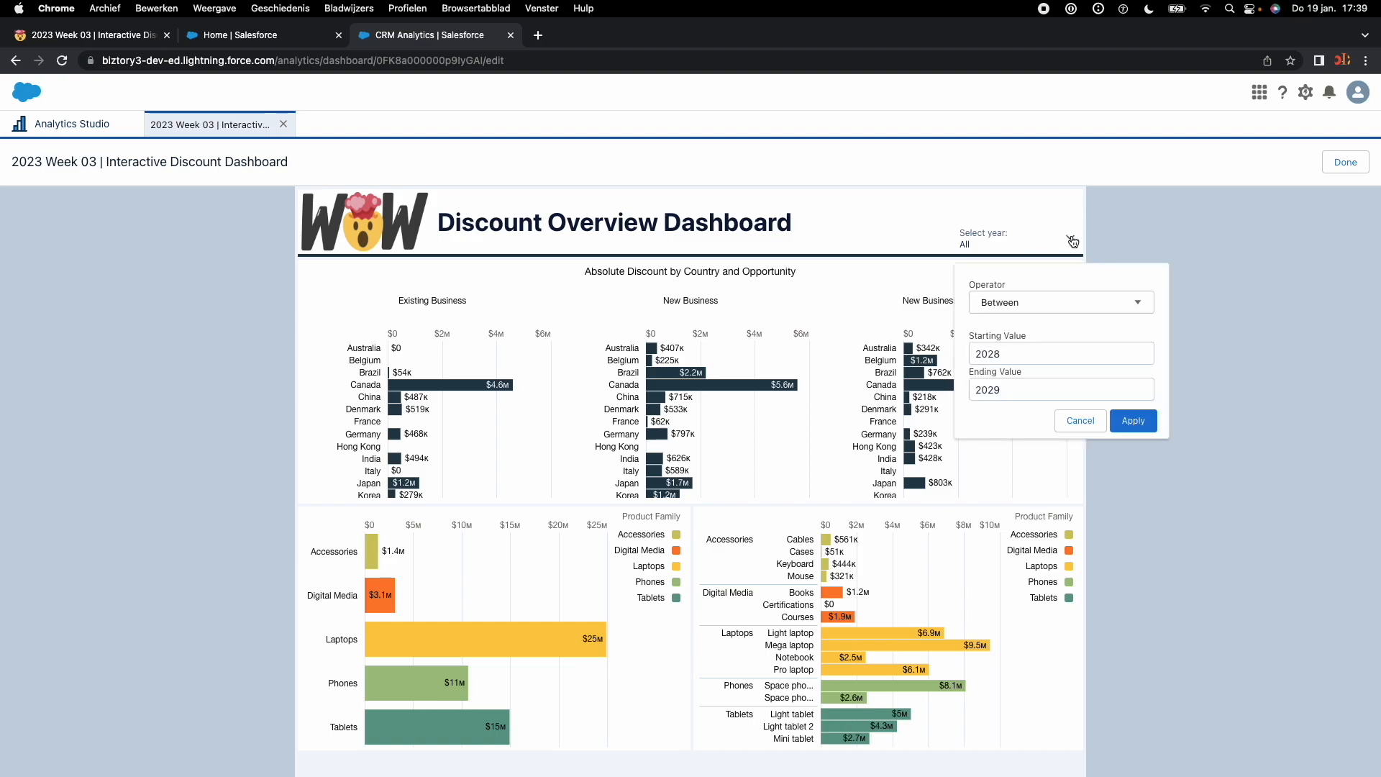
click(1034, 307)
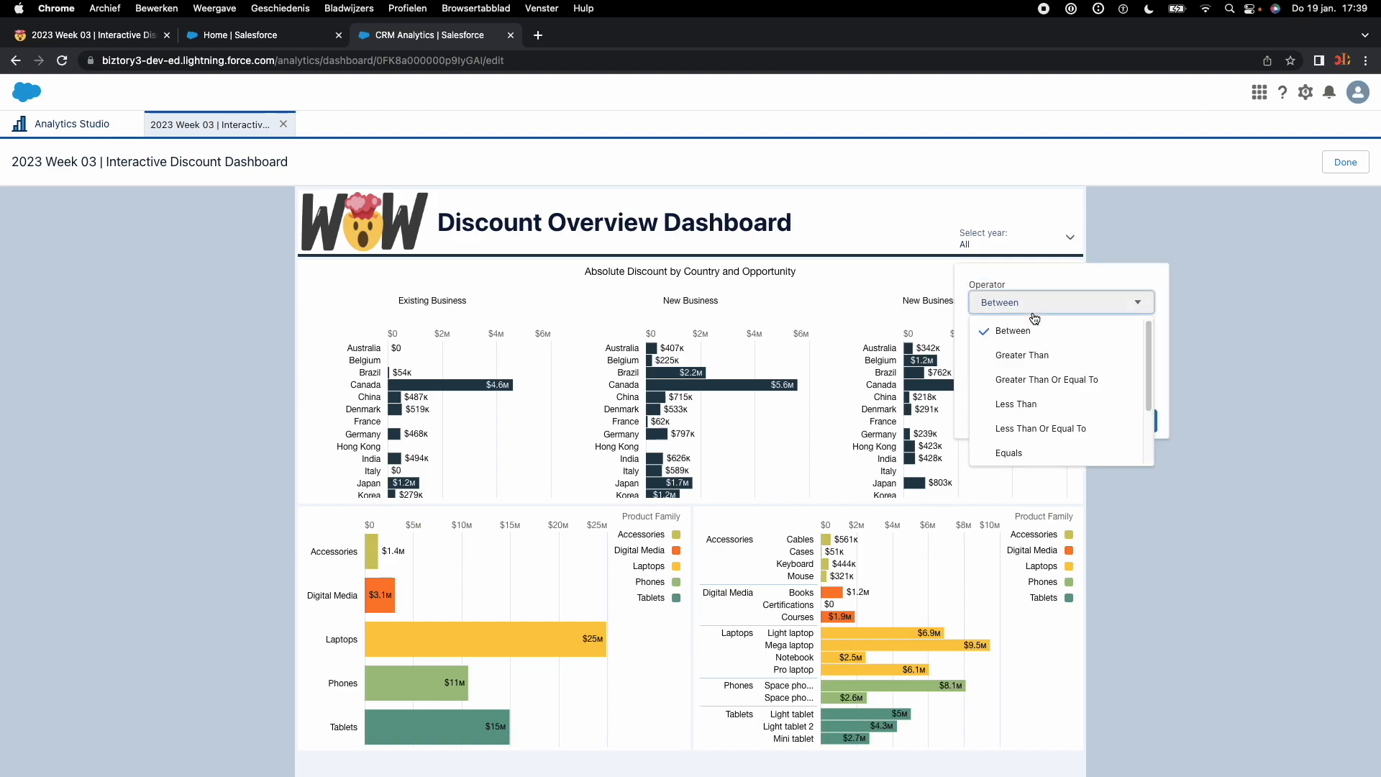
scroll(1035, 392, down, 2)
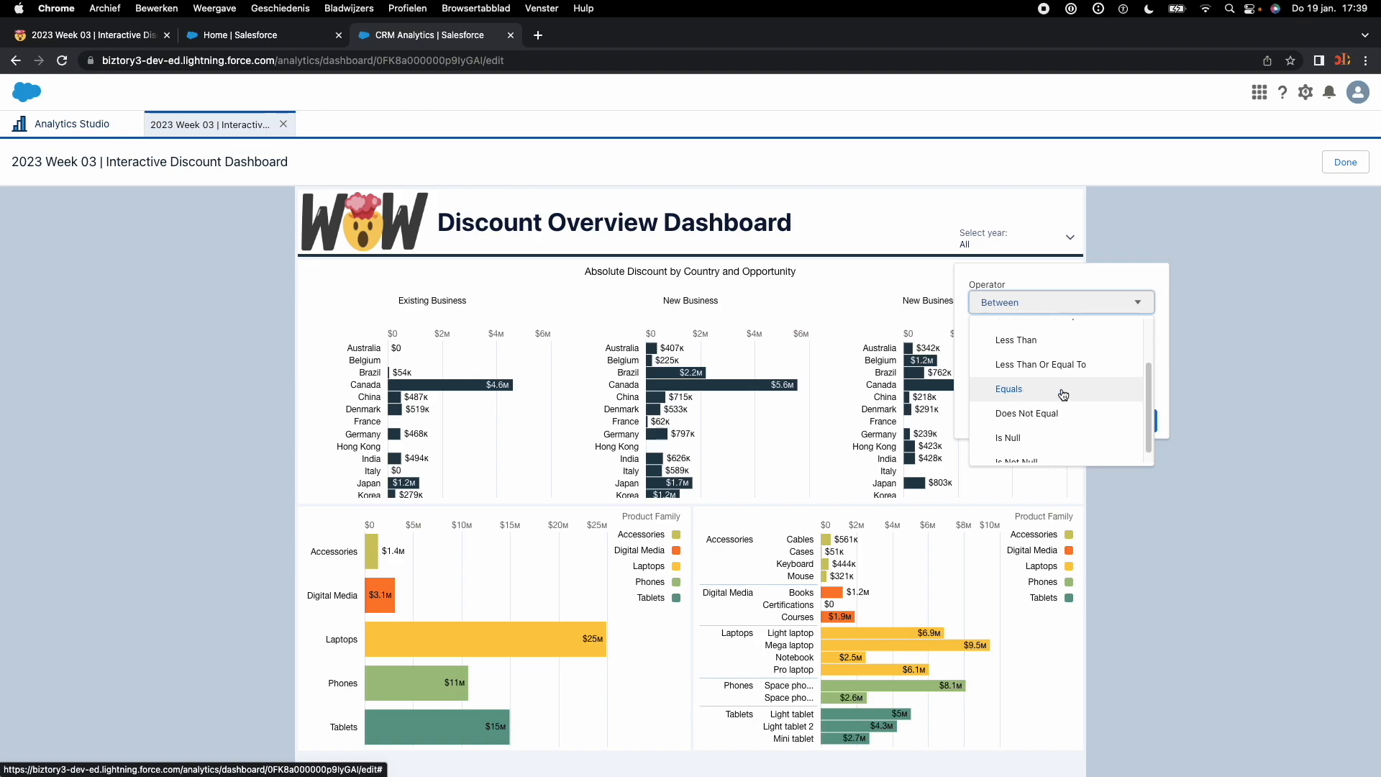
click(1056, 390)
click(1019, 339)
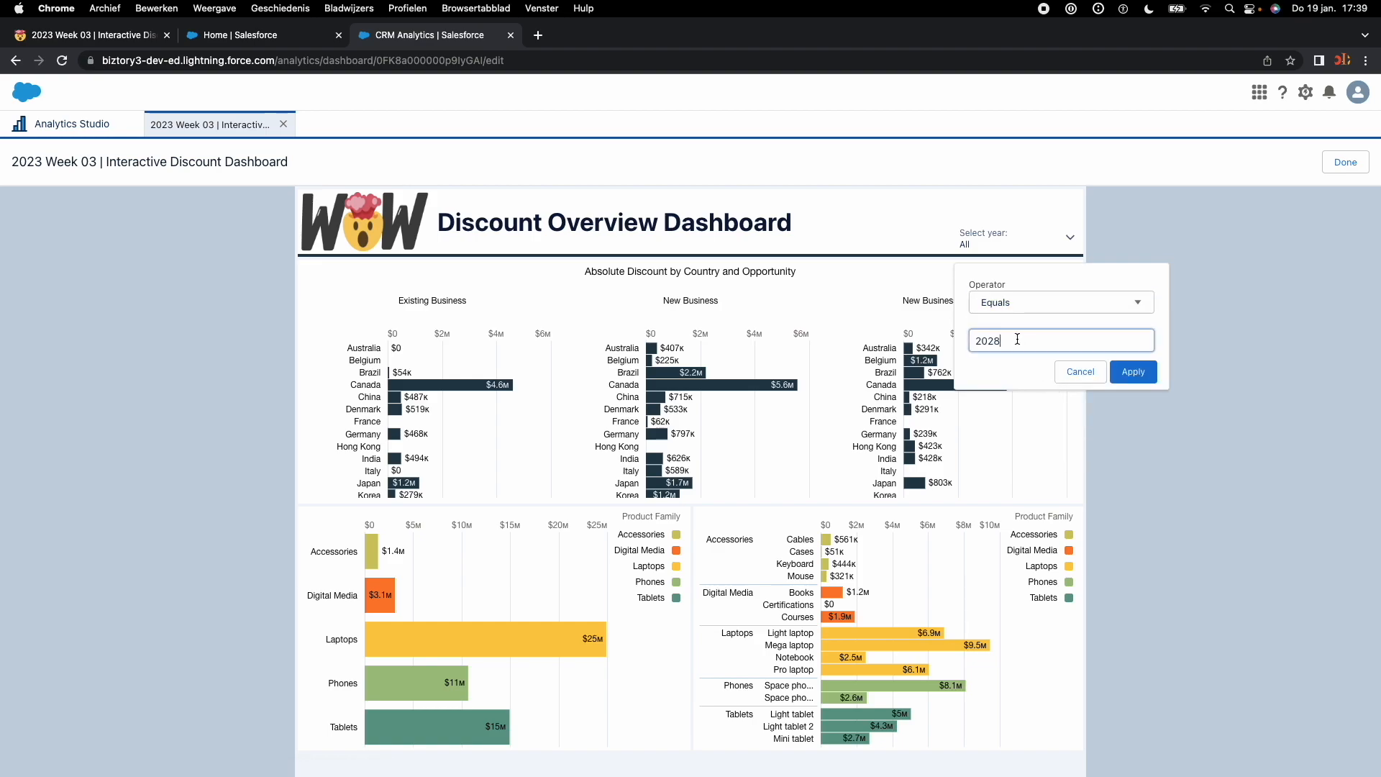
text(9)
click(1124, 372)
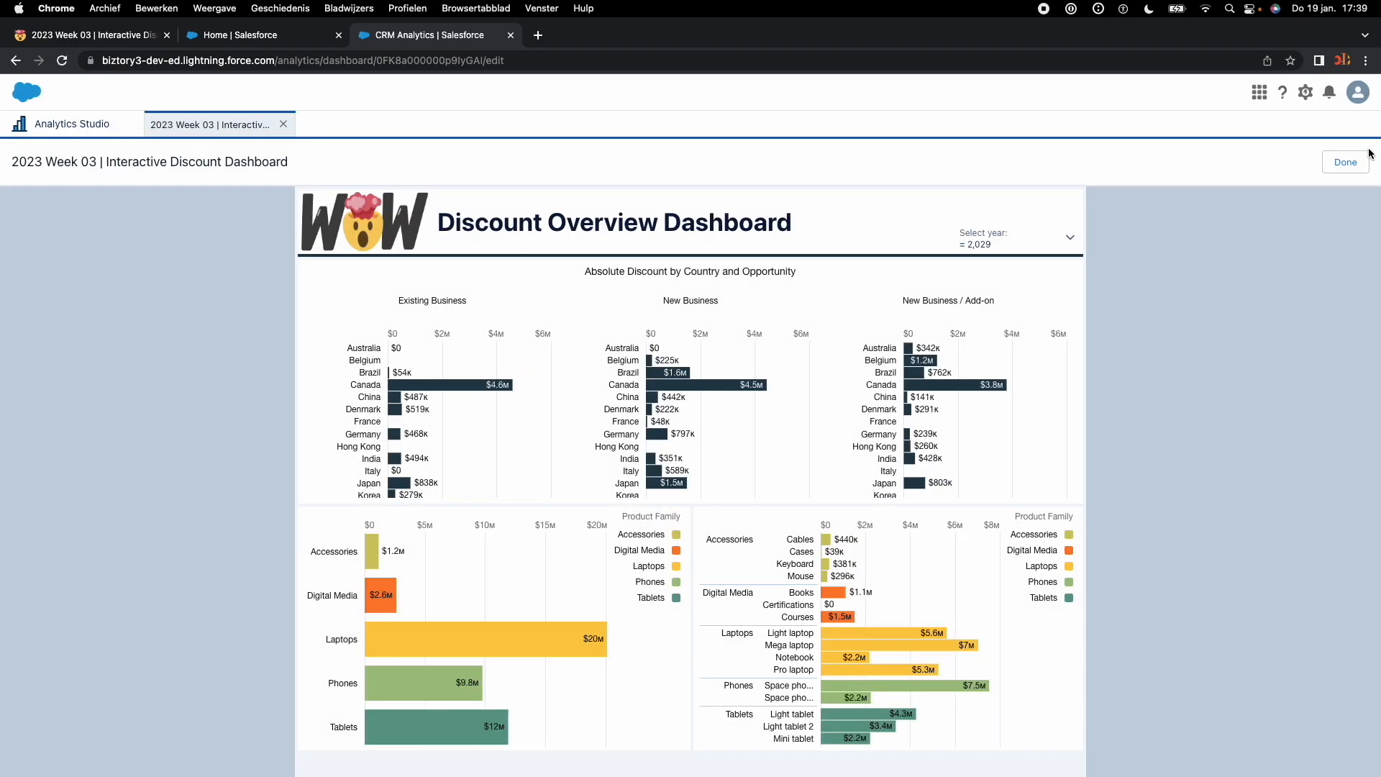
click(1363, 160)
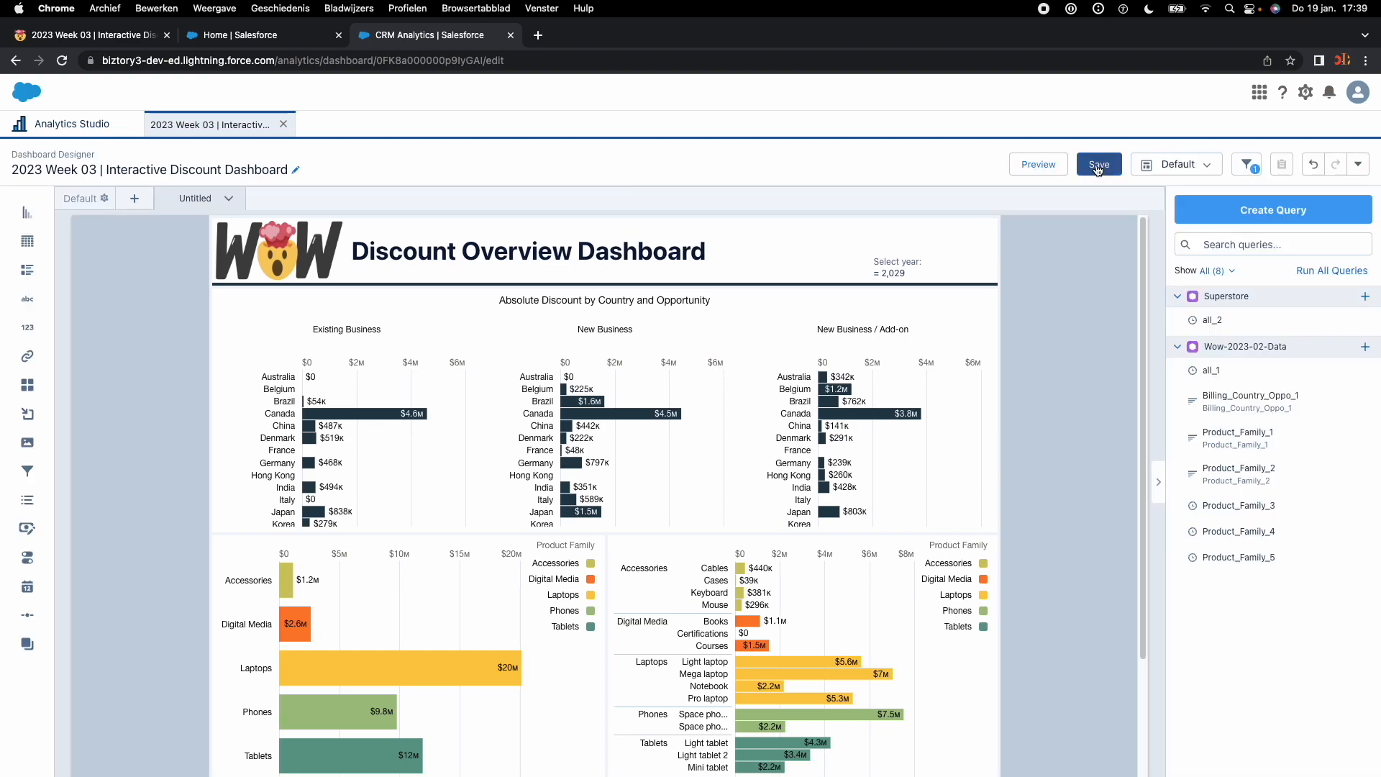
- Save the dashboard and check the operator and year in its default year filter
click(1101, 168)
key(Return)
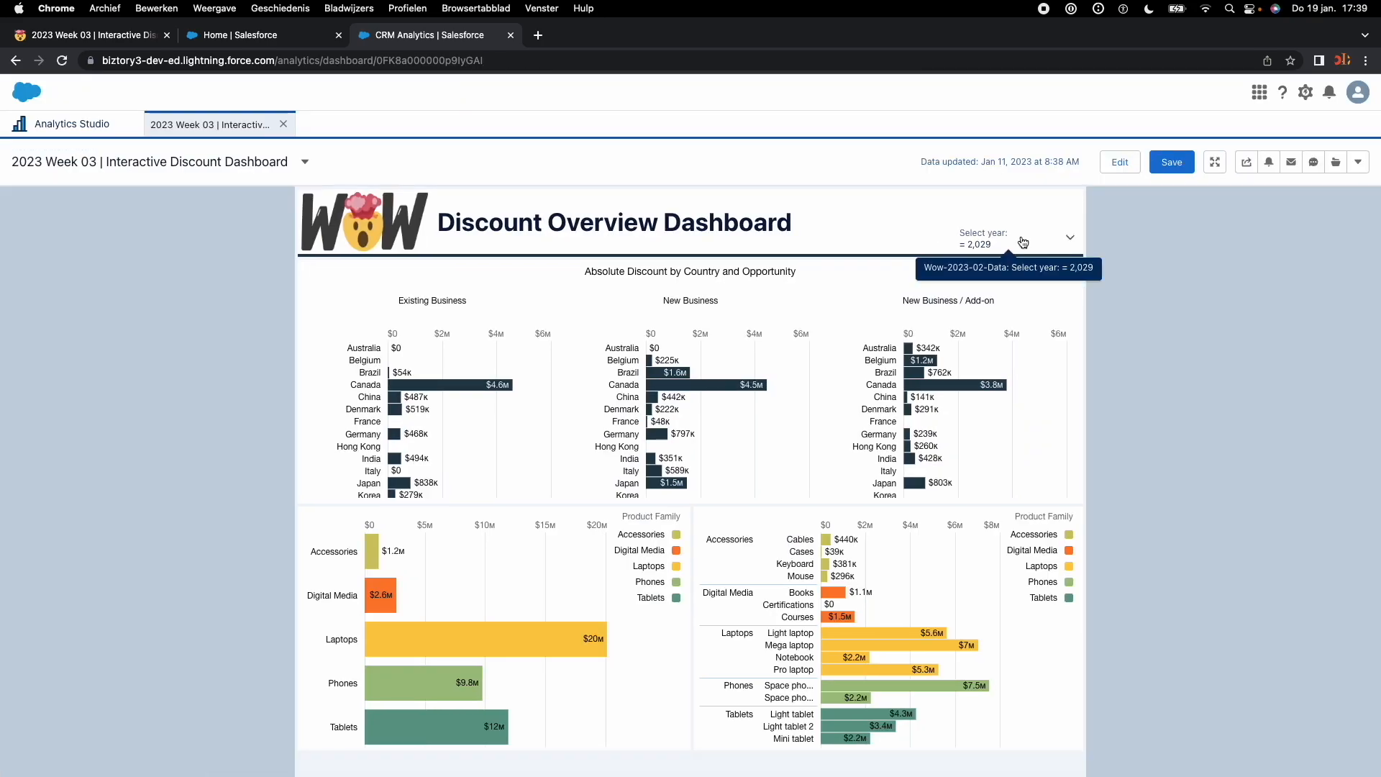
click(1022, 241)
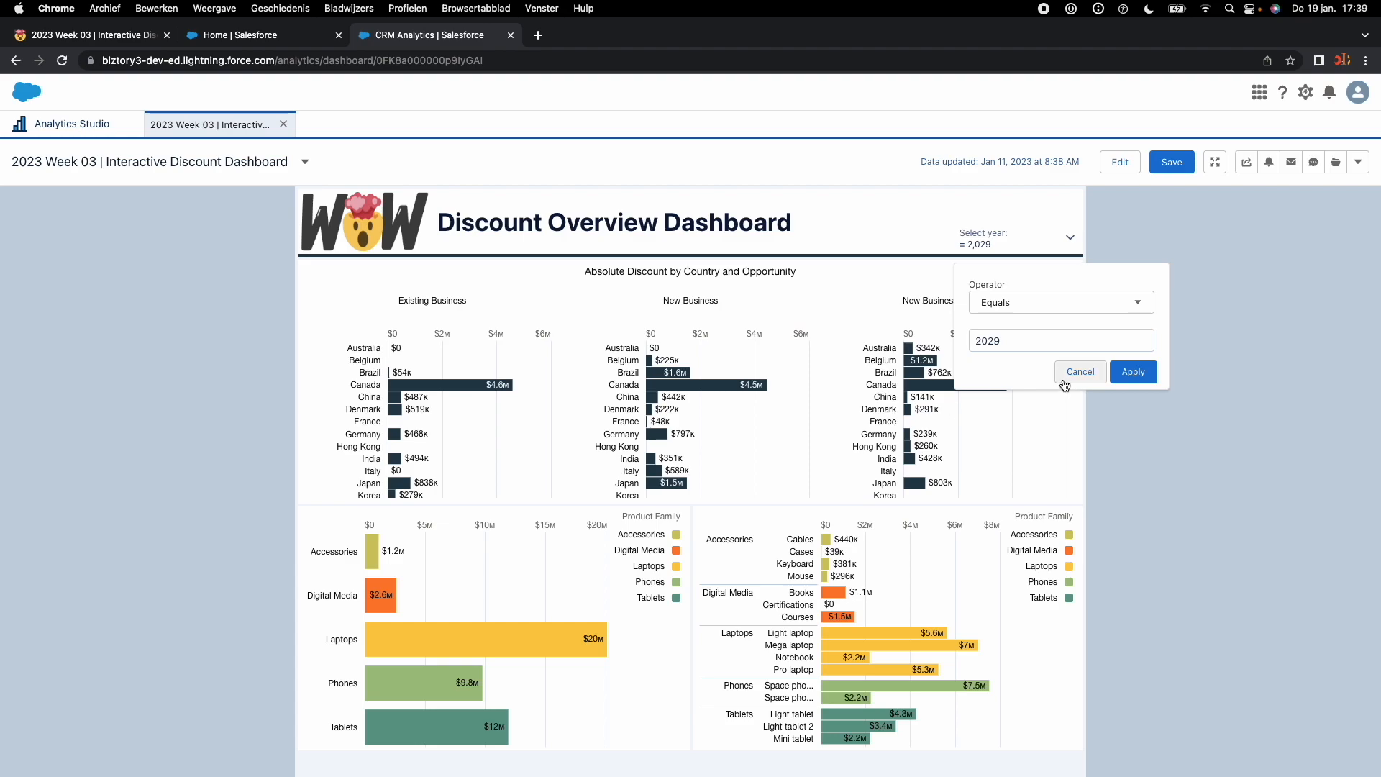
key(super+1)
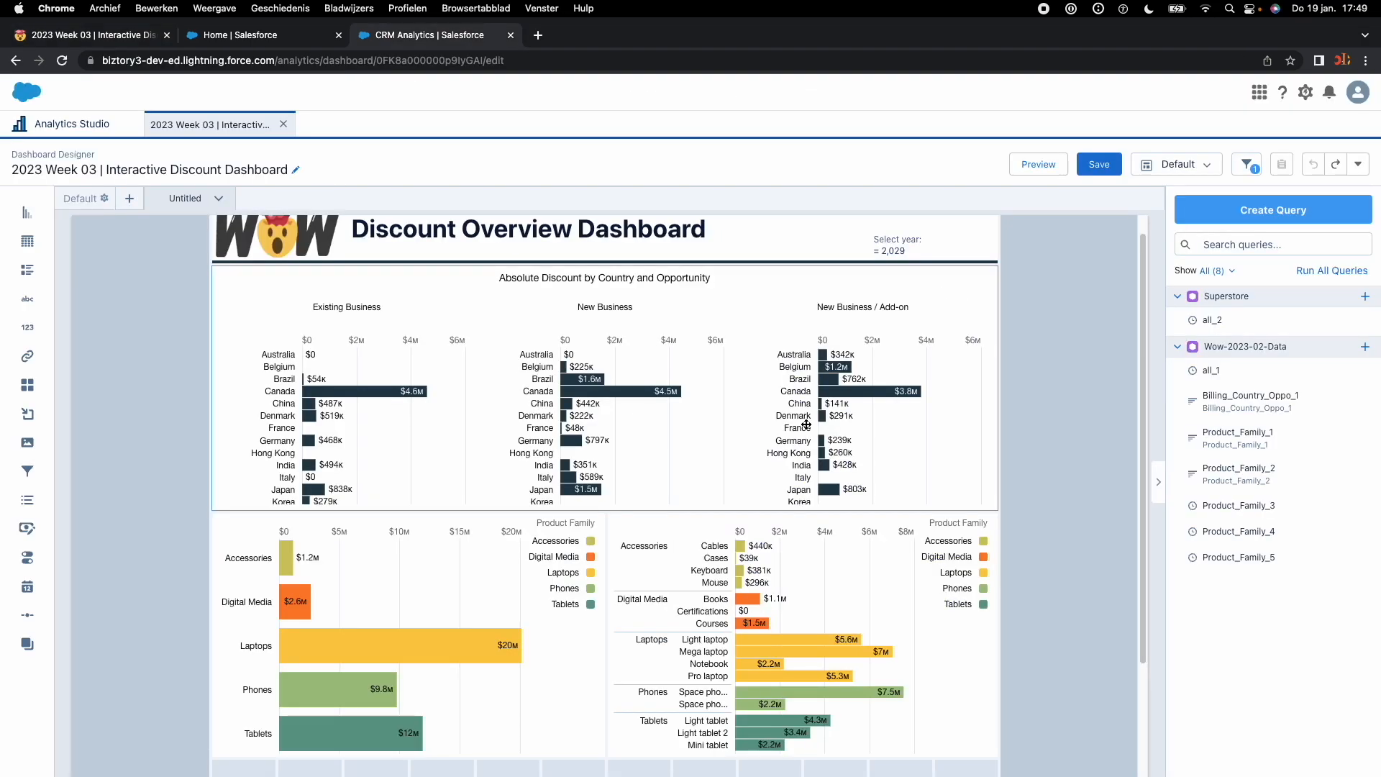
- Add the sum of Total List Price as a second bar length measure in the country and opportunity chart's query
double_click(662, 373)
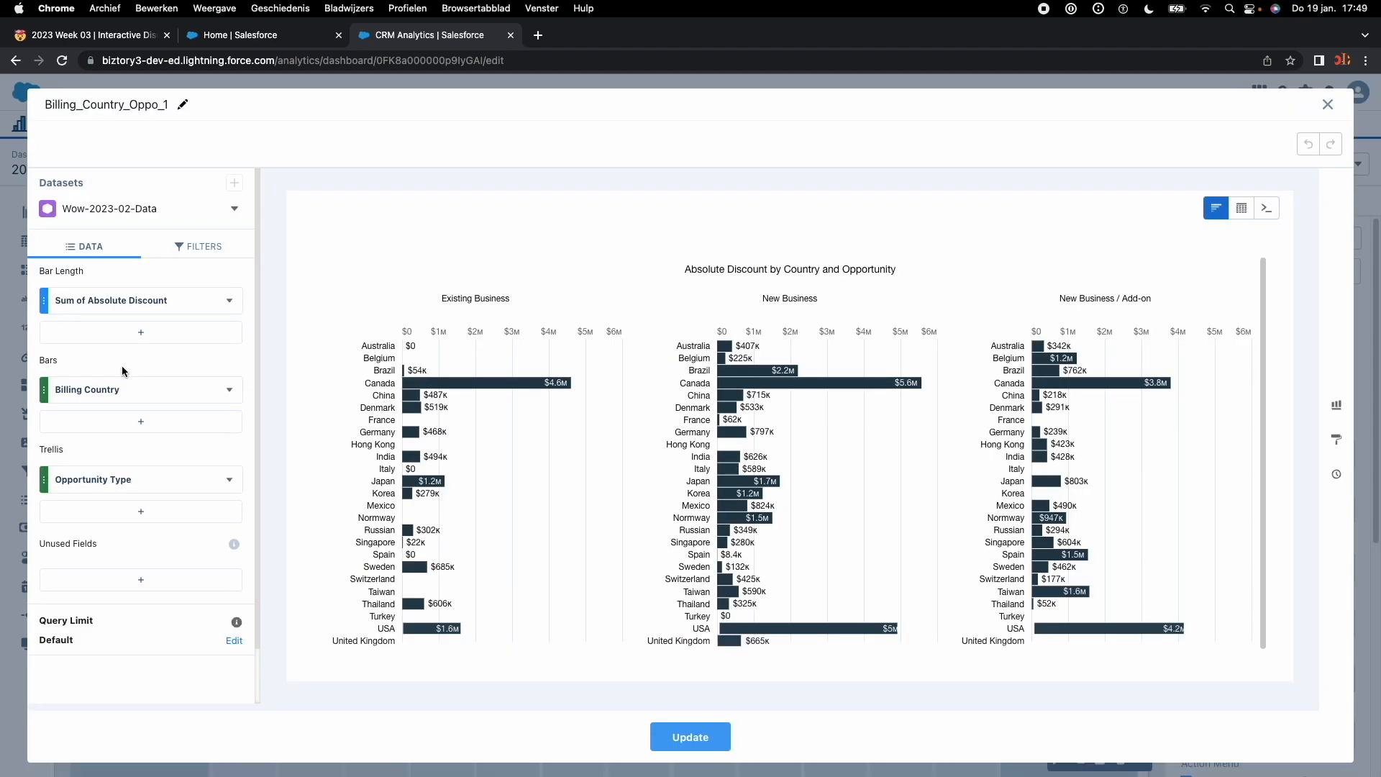
click(129, 333)
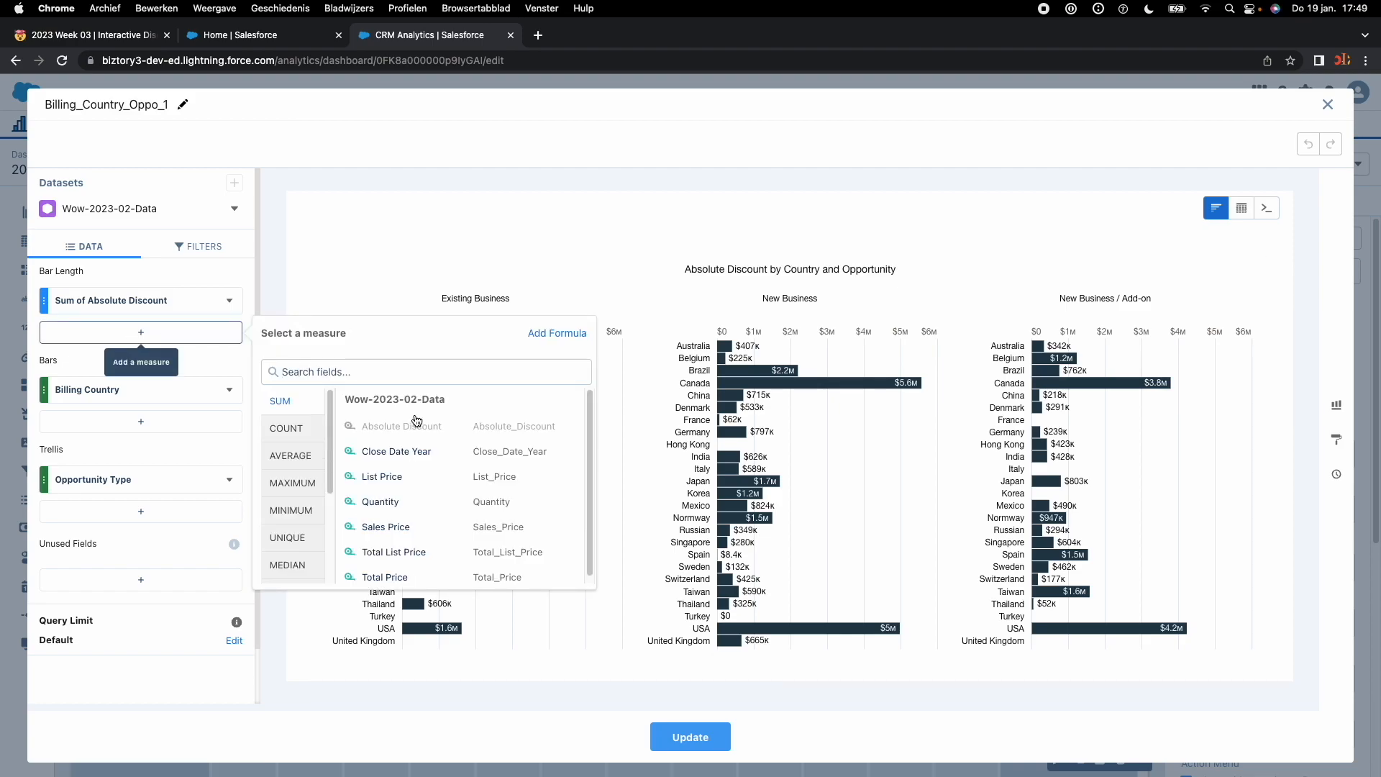
click(399, 552)
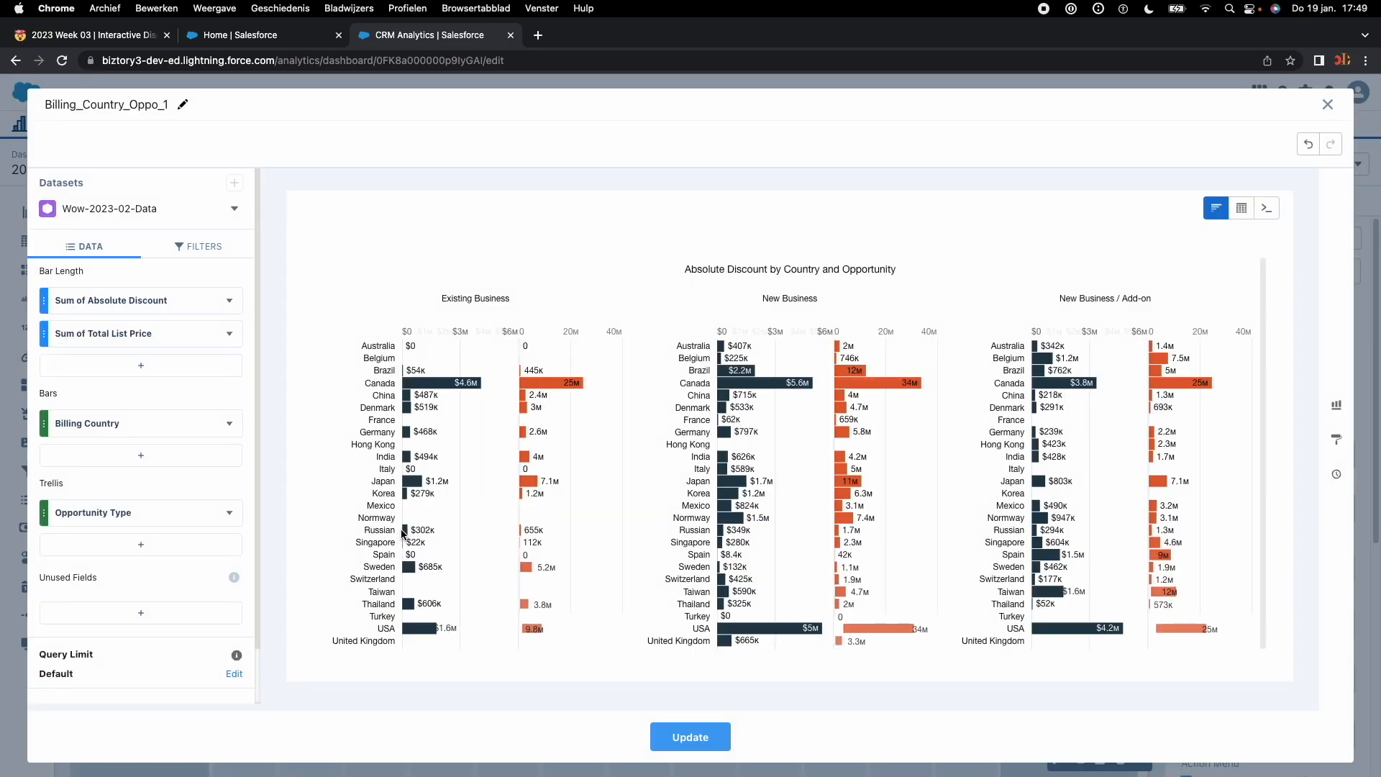
- Add a formula column to the chart's query with the column header Percent Discount
click(141, 367)
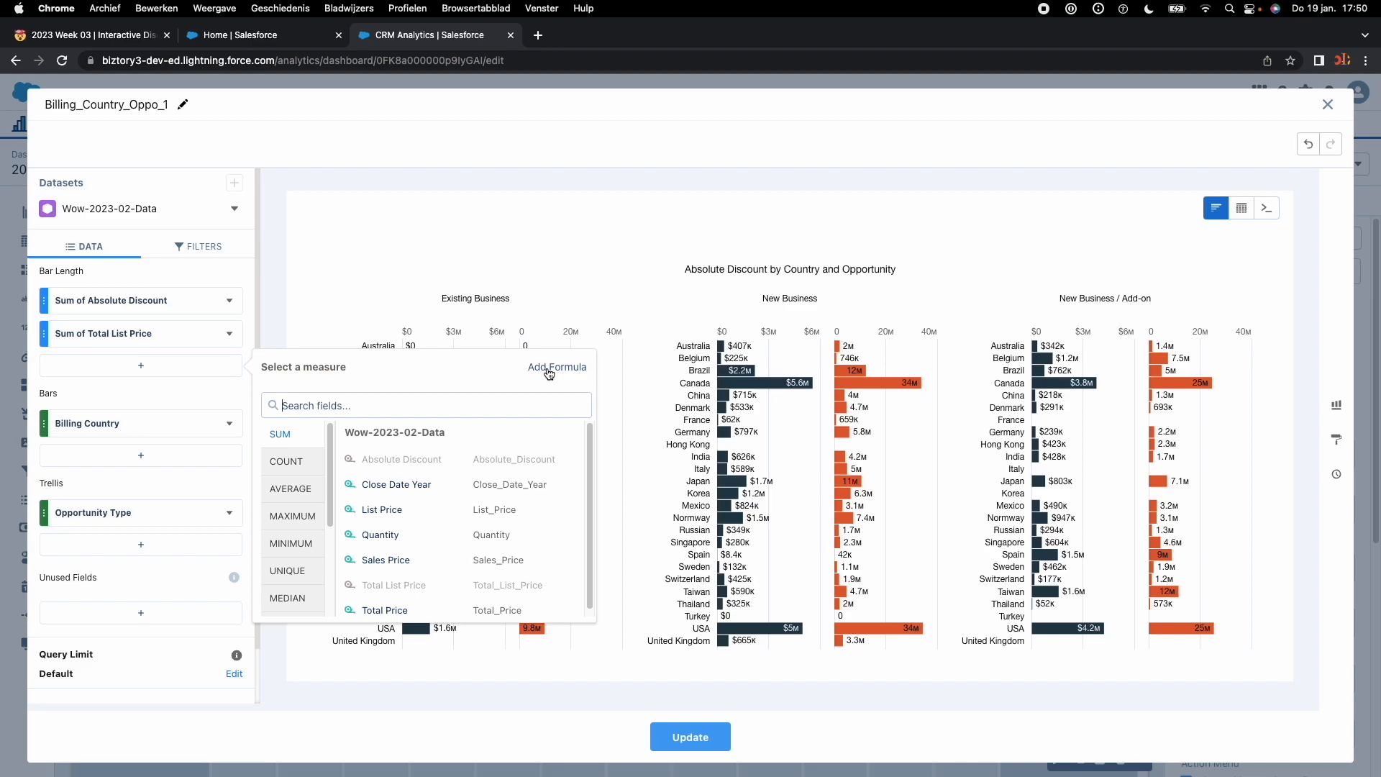
click(548, 369)
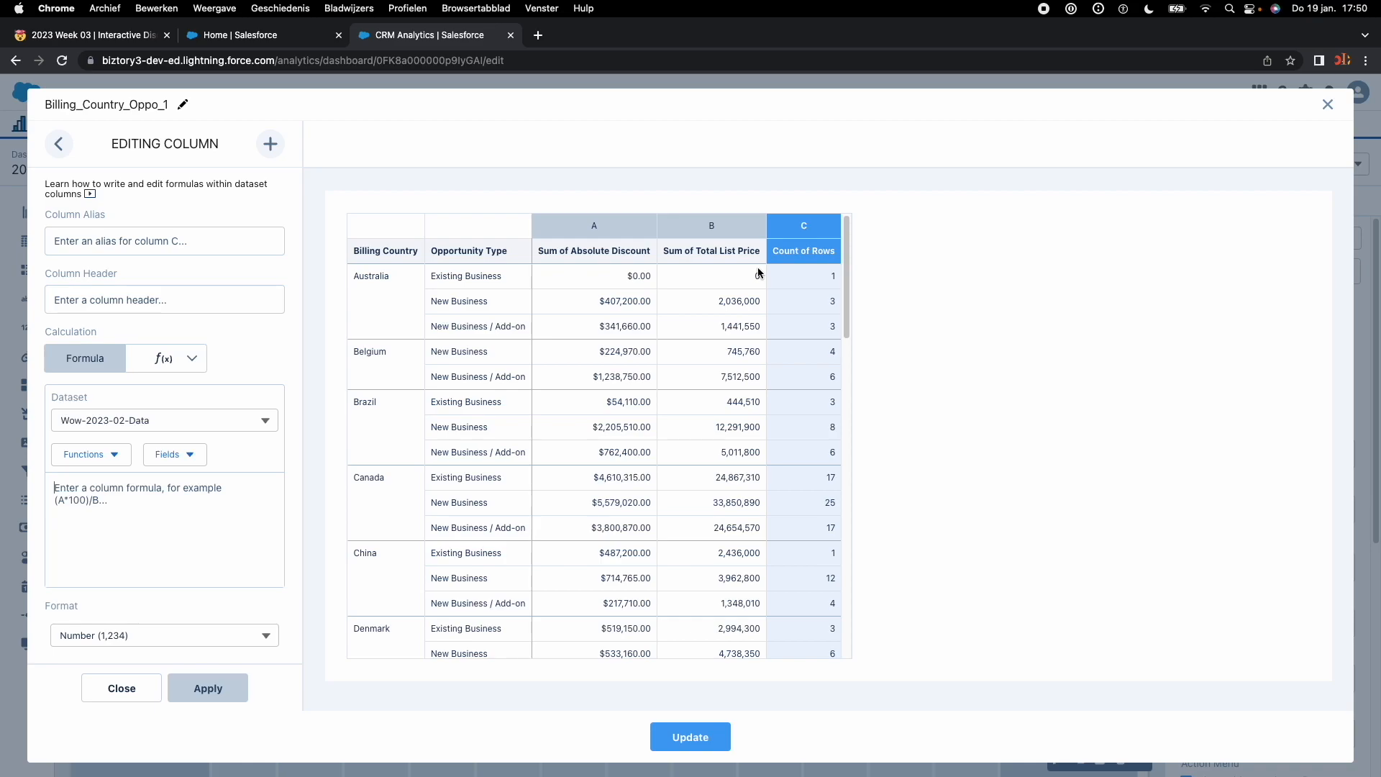
click(113, 297)
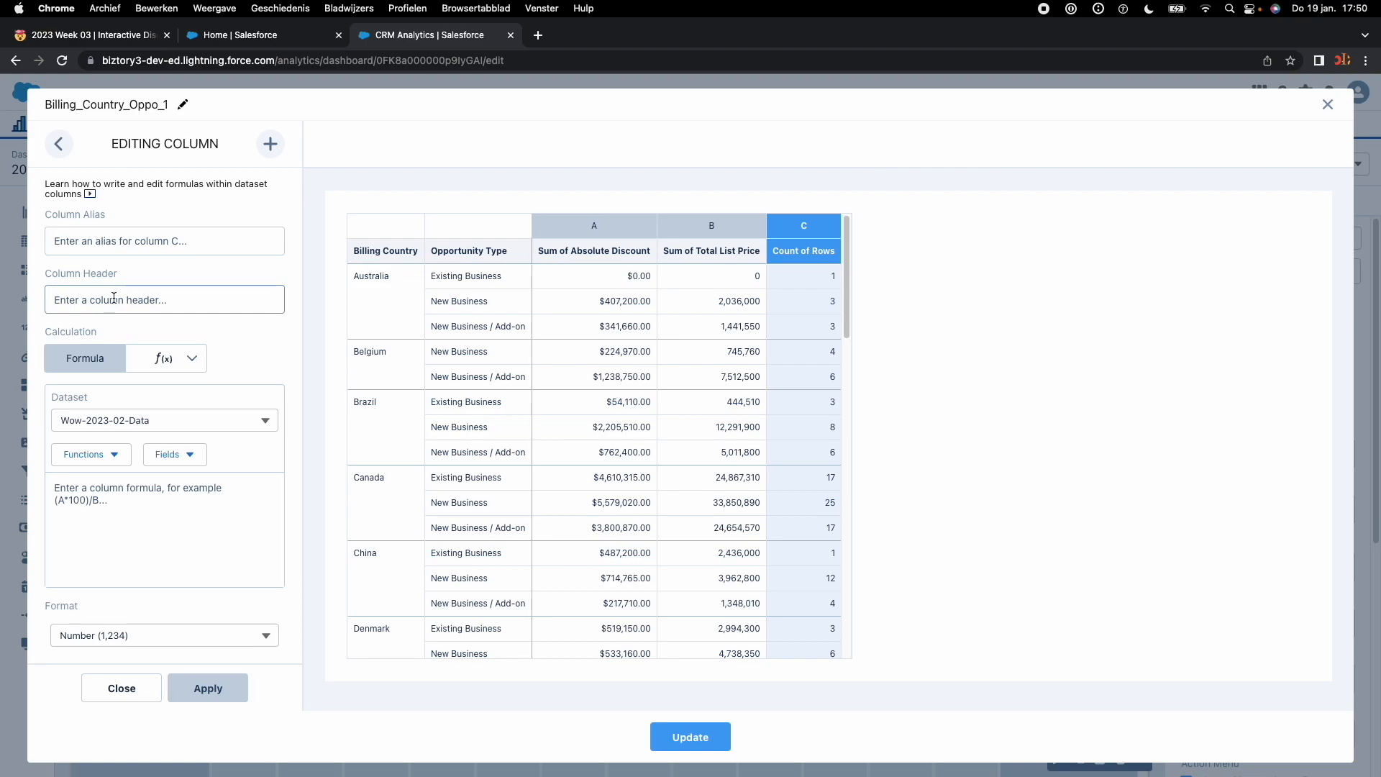
text(Percent)
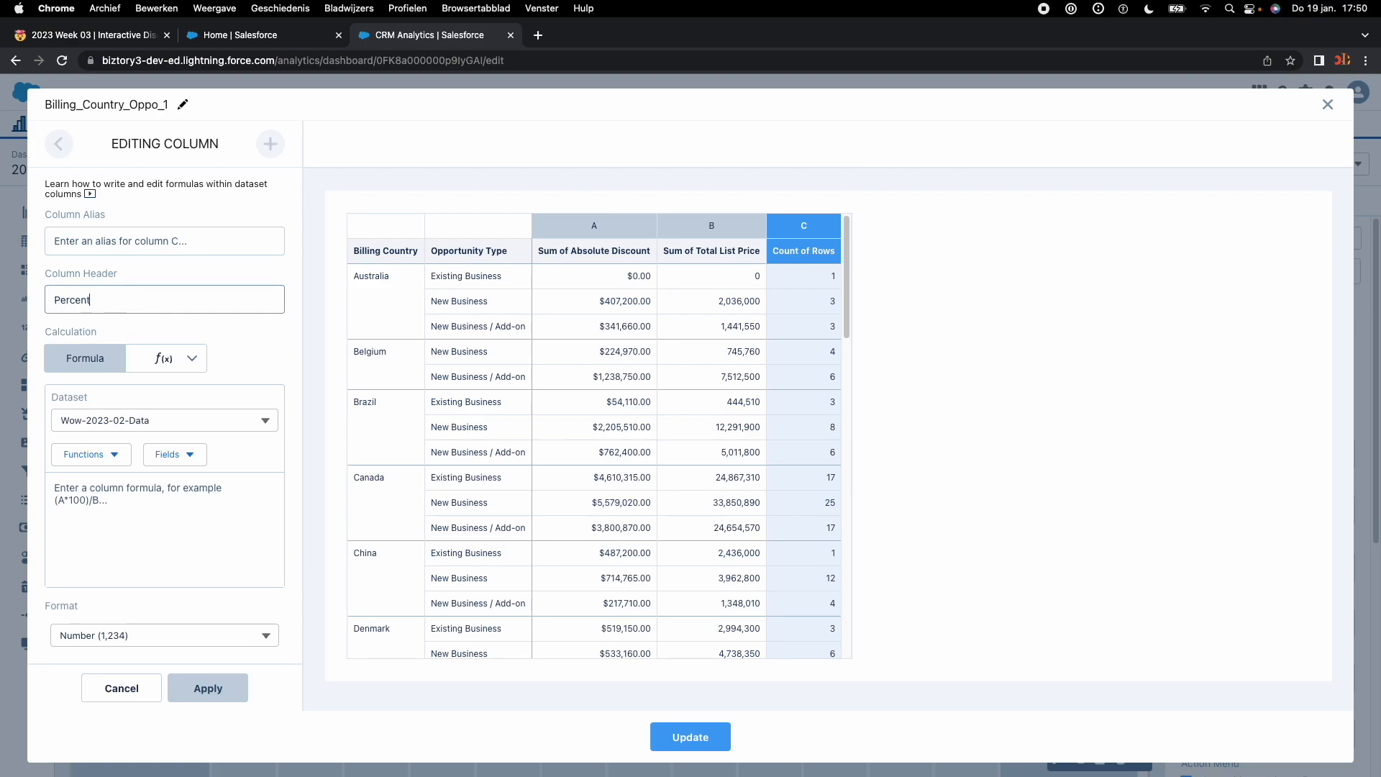
text( Discoun,t)
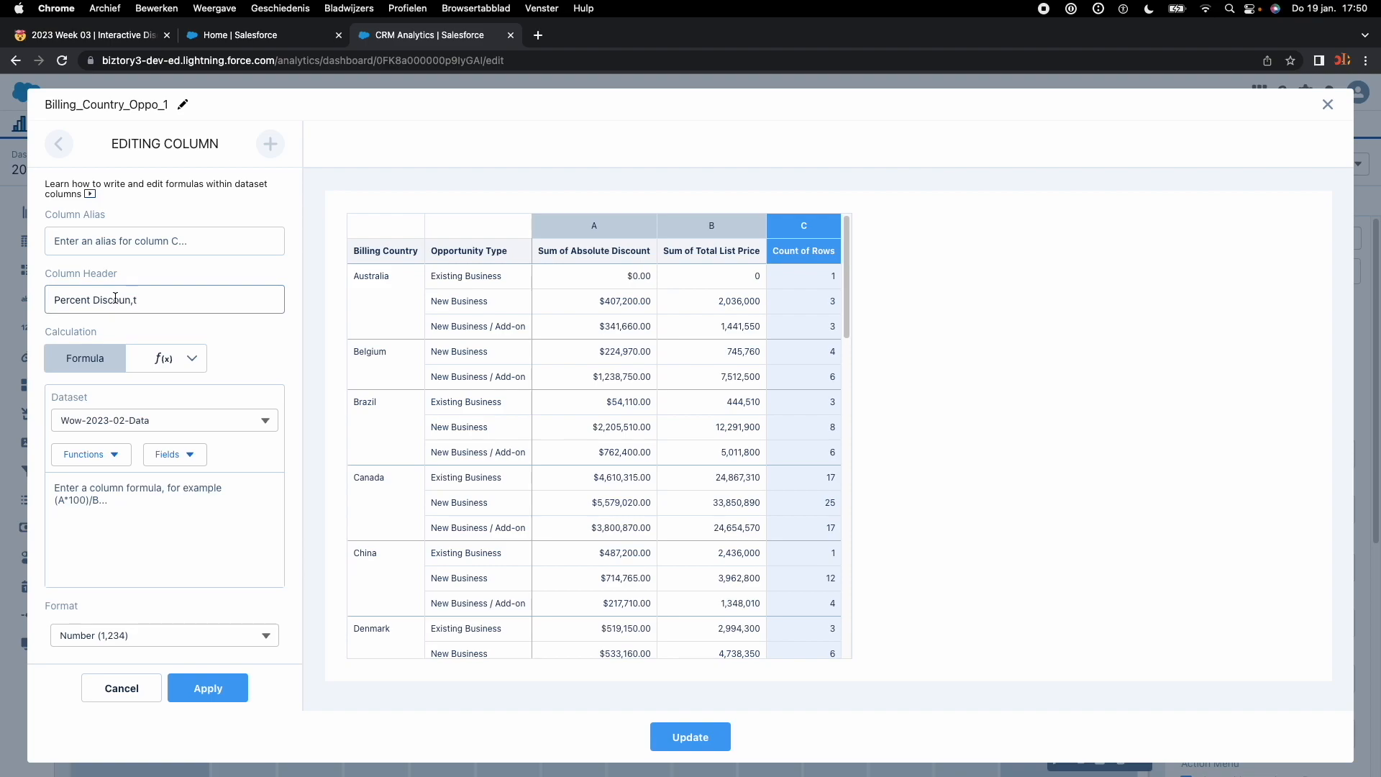
key(Left)
key(BackSpace)
- Enter A/B as the Percent Discount column's formula, dividing absolute discount by total list price
click(103, 515)
text(A)
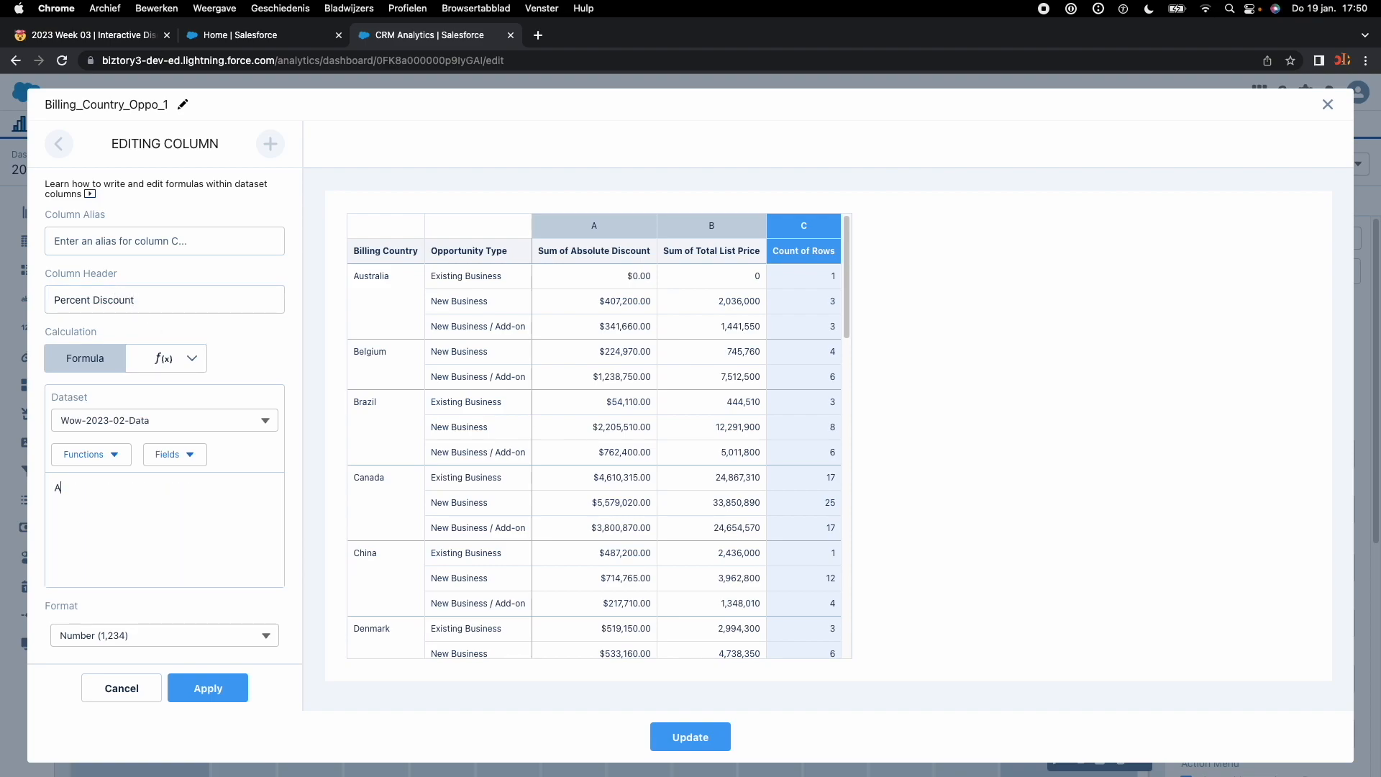
text(/B)
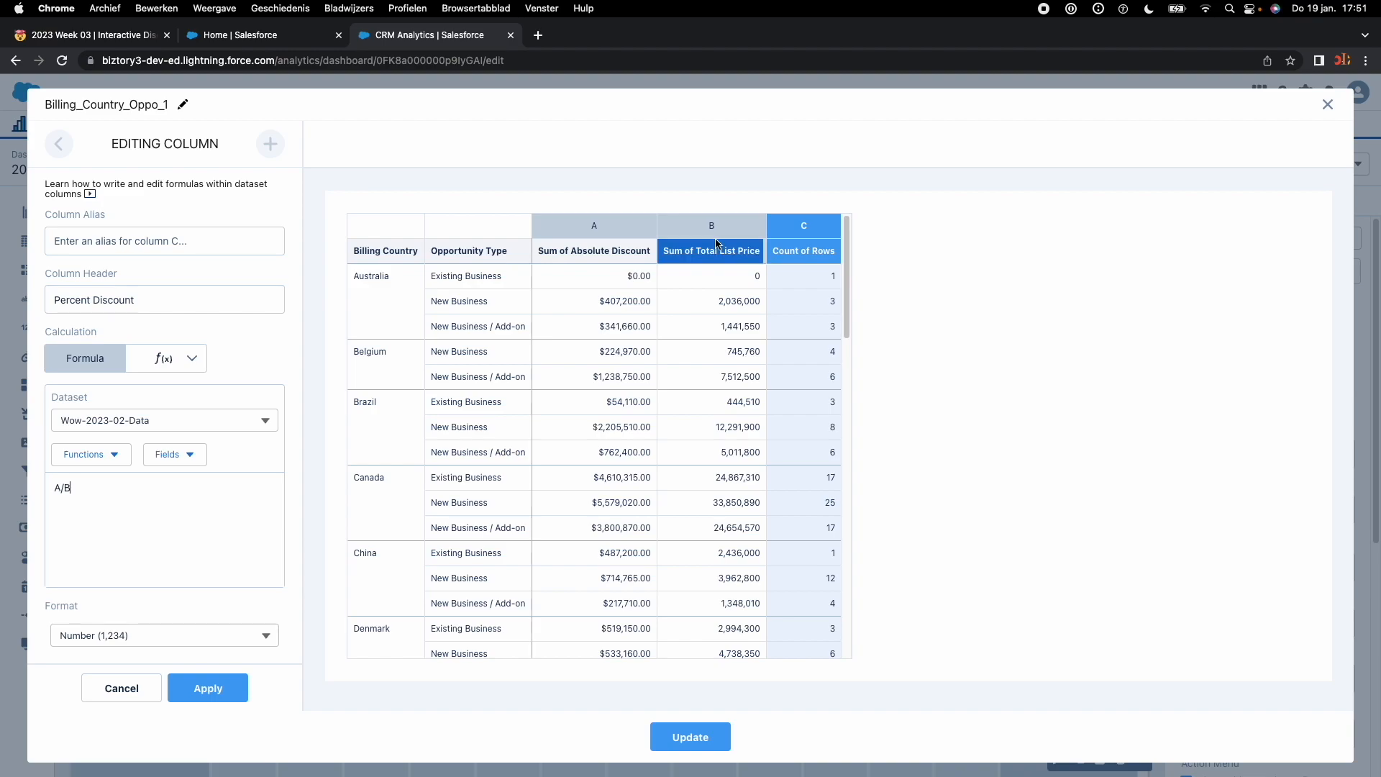
- Apply the Percent Discount formula and format the column as Percent (12.34%)
click(221, 693)
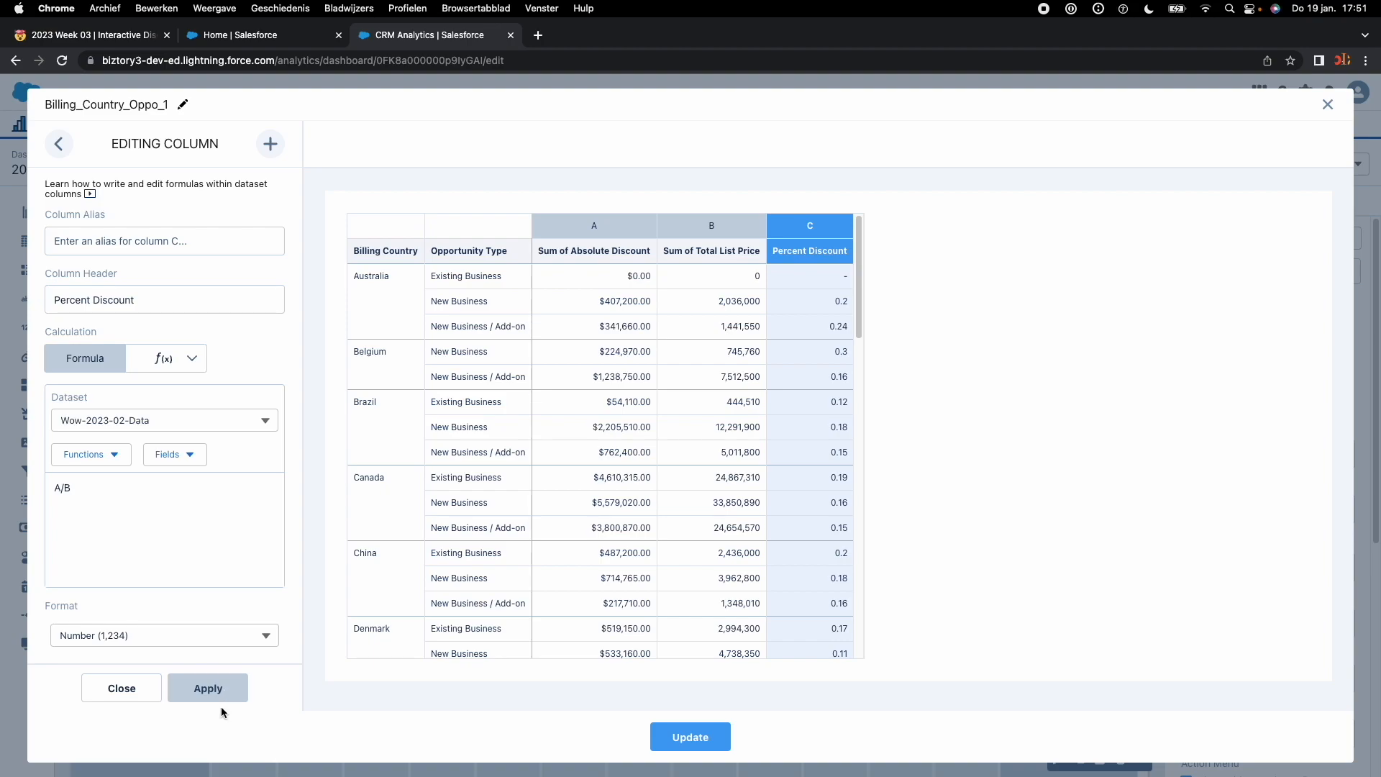
click(143, 637)
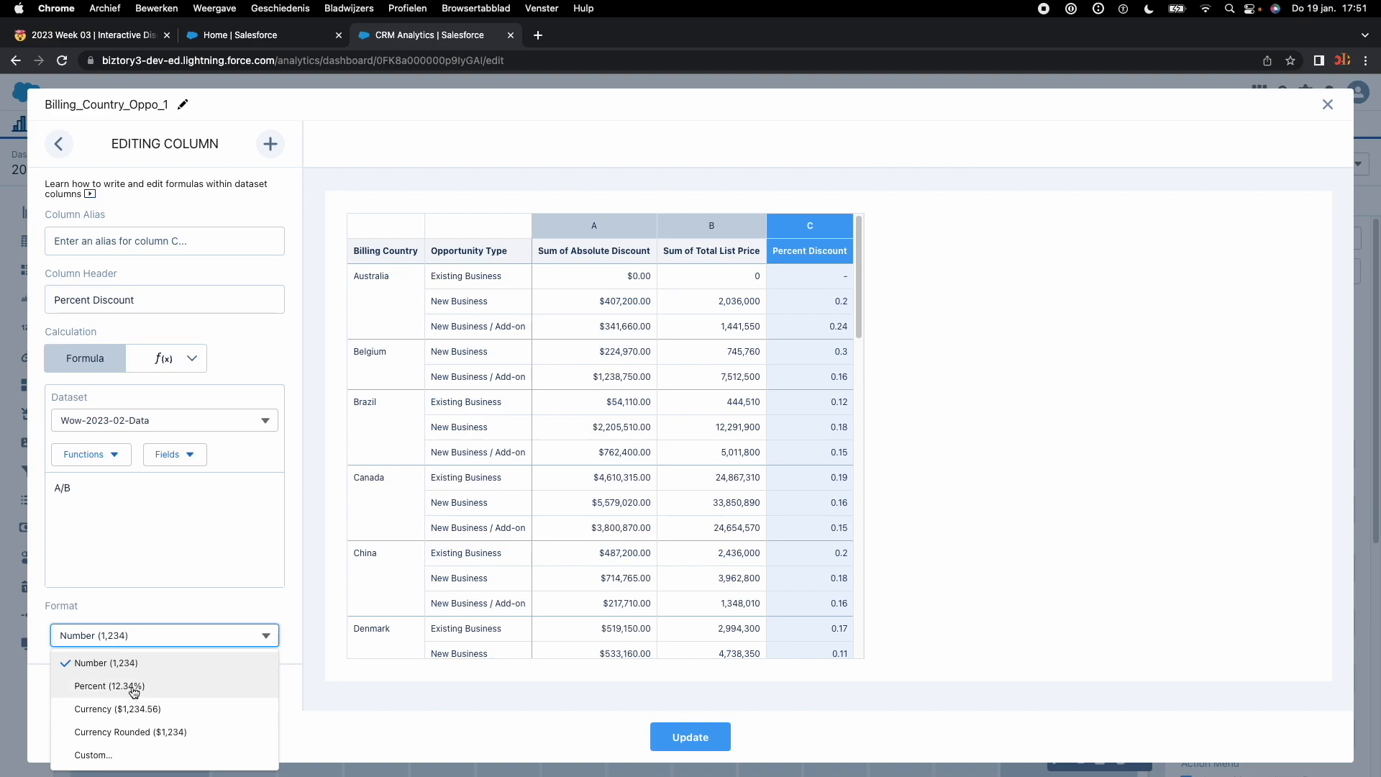
click(135, 687)
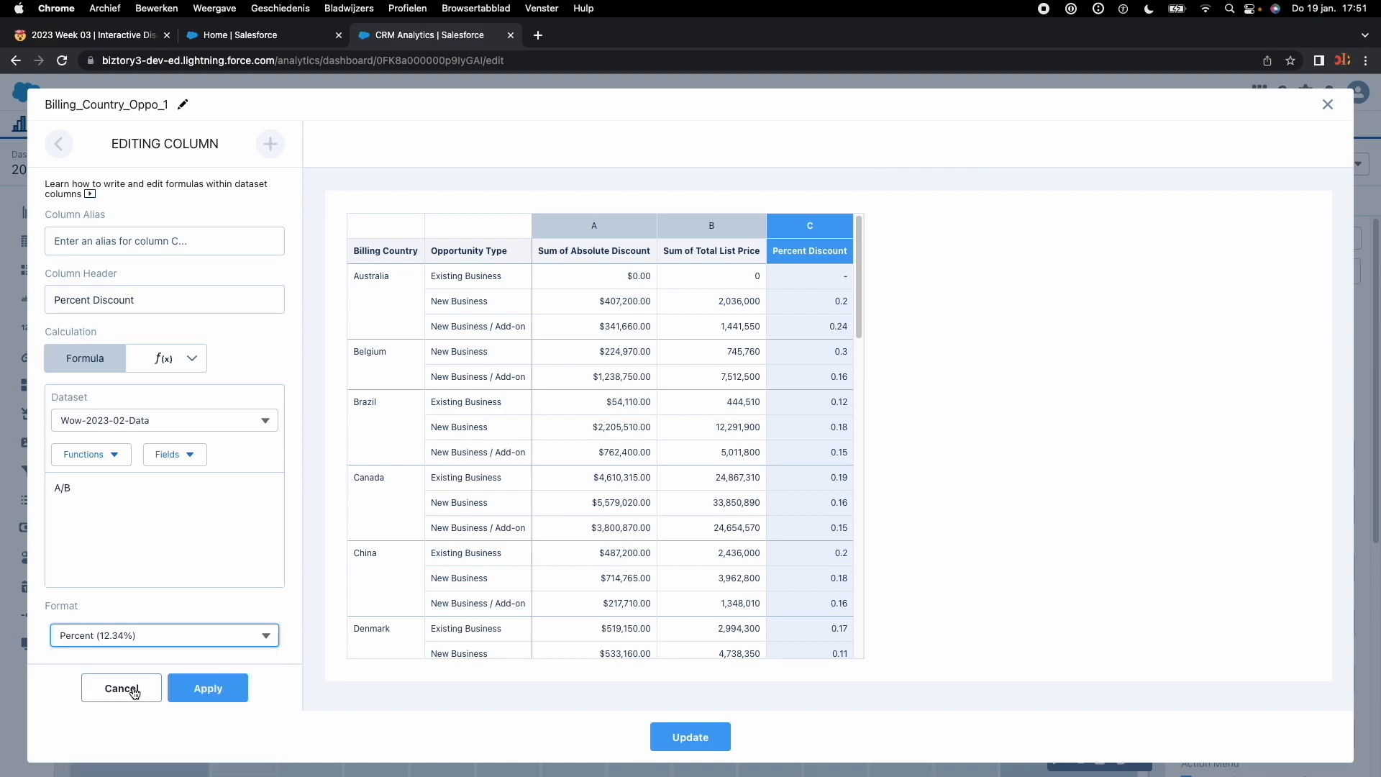
click(178, 689)
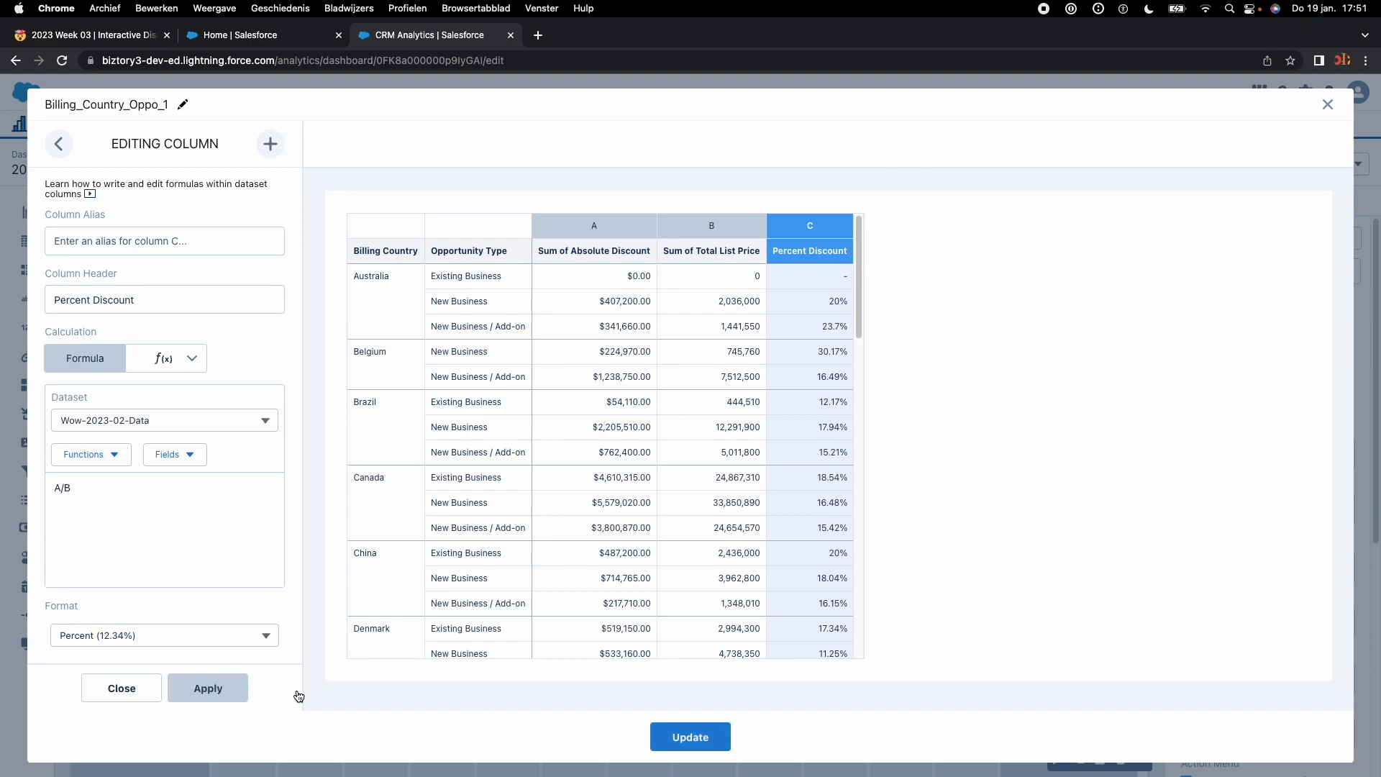
click(136, 691)
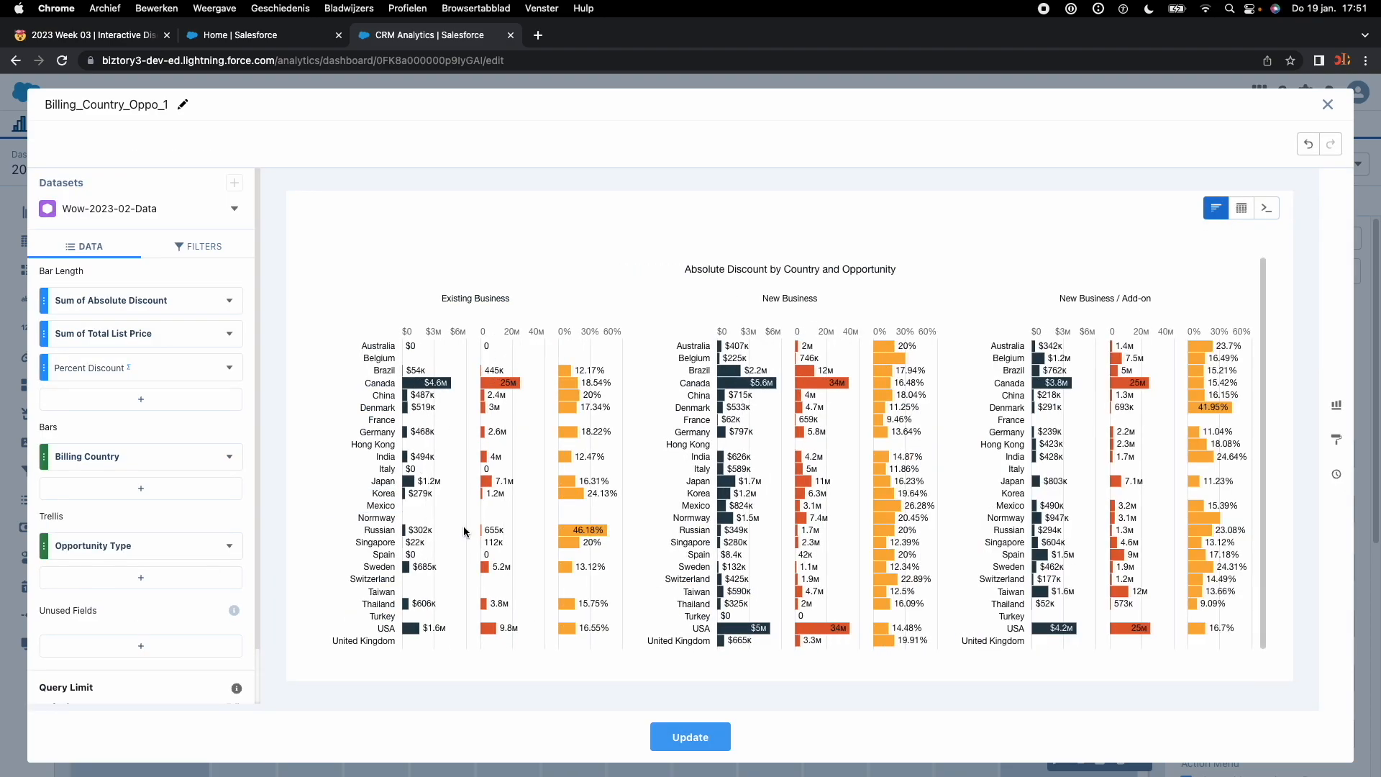
- Hide Sum of Total List Price and Sum of Absolute Discount in the country and opportunity chart, update it and save the dashboard
click(230, 335)
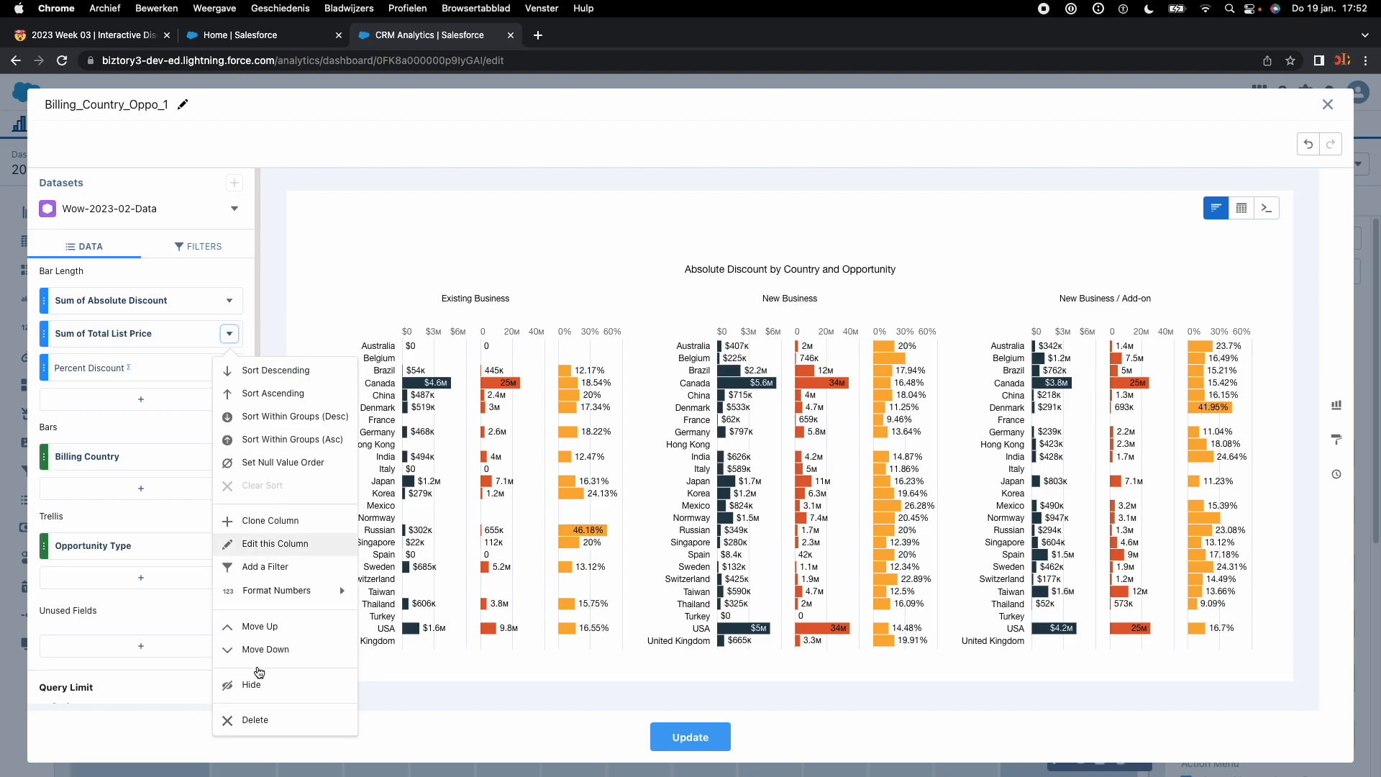
click(230, 300)
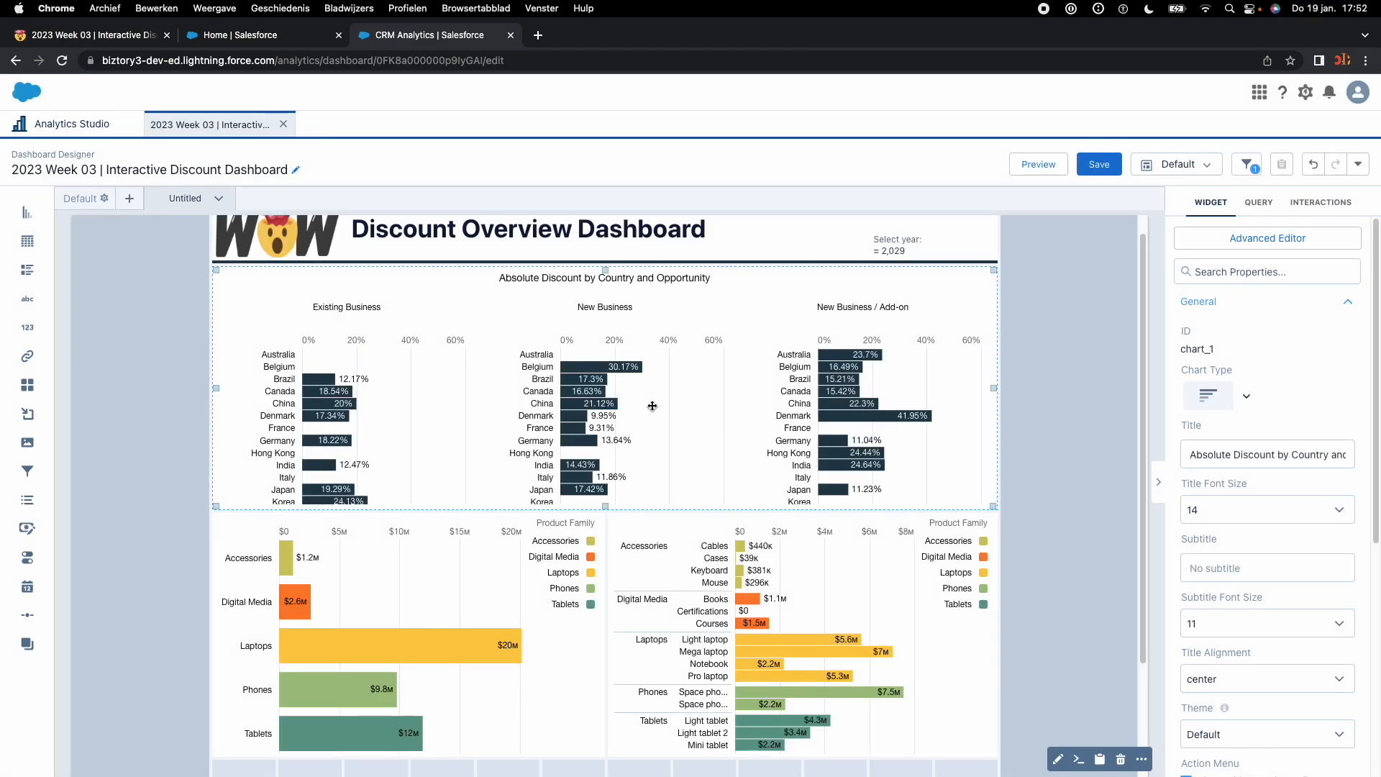
click(1106, 173)
- Open the product family chart's query and add the sum of Total List Price as a second bar length measure
scroll(1063, 504, down, 3)
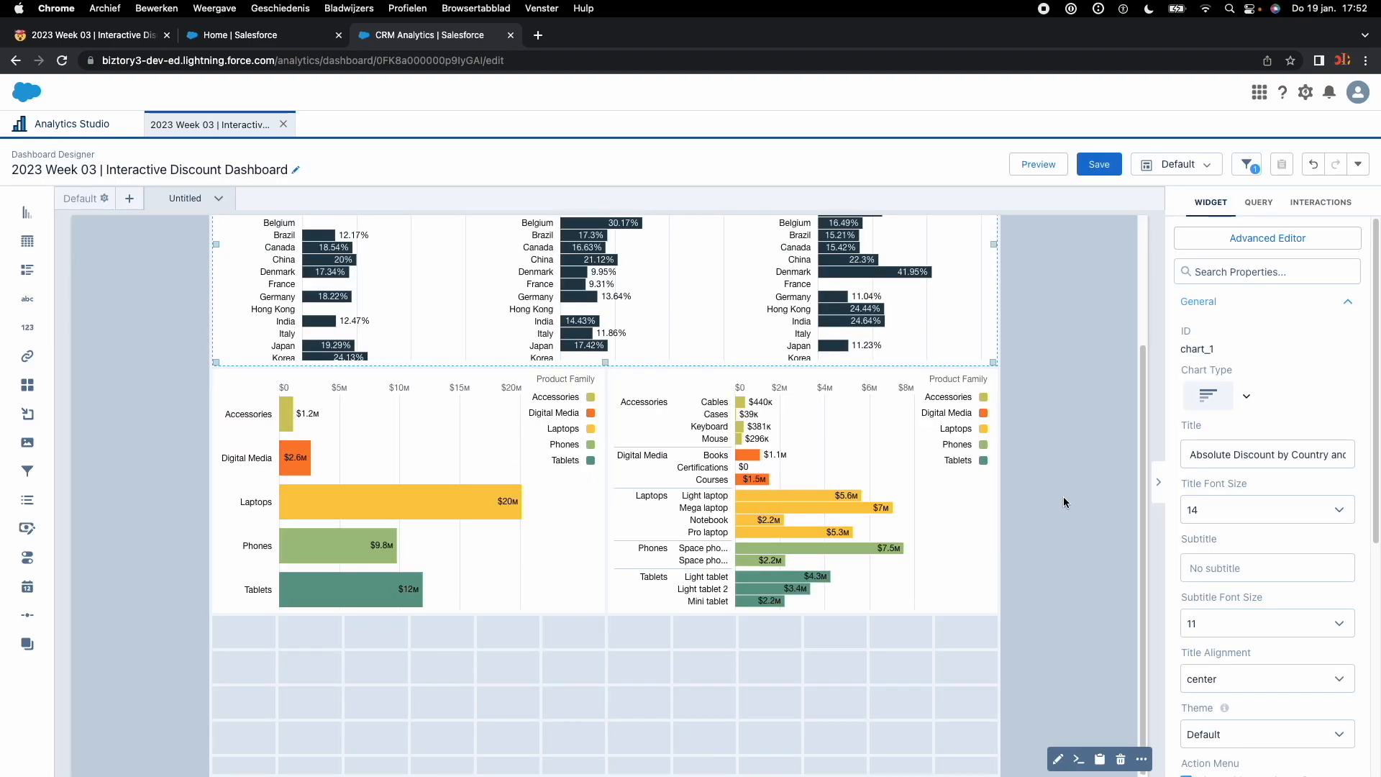
click(410, 458)
double_click(410, 459)
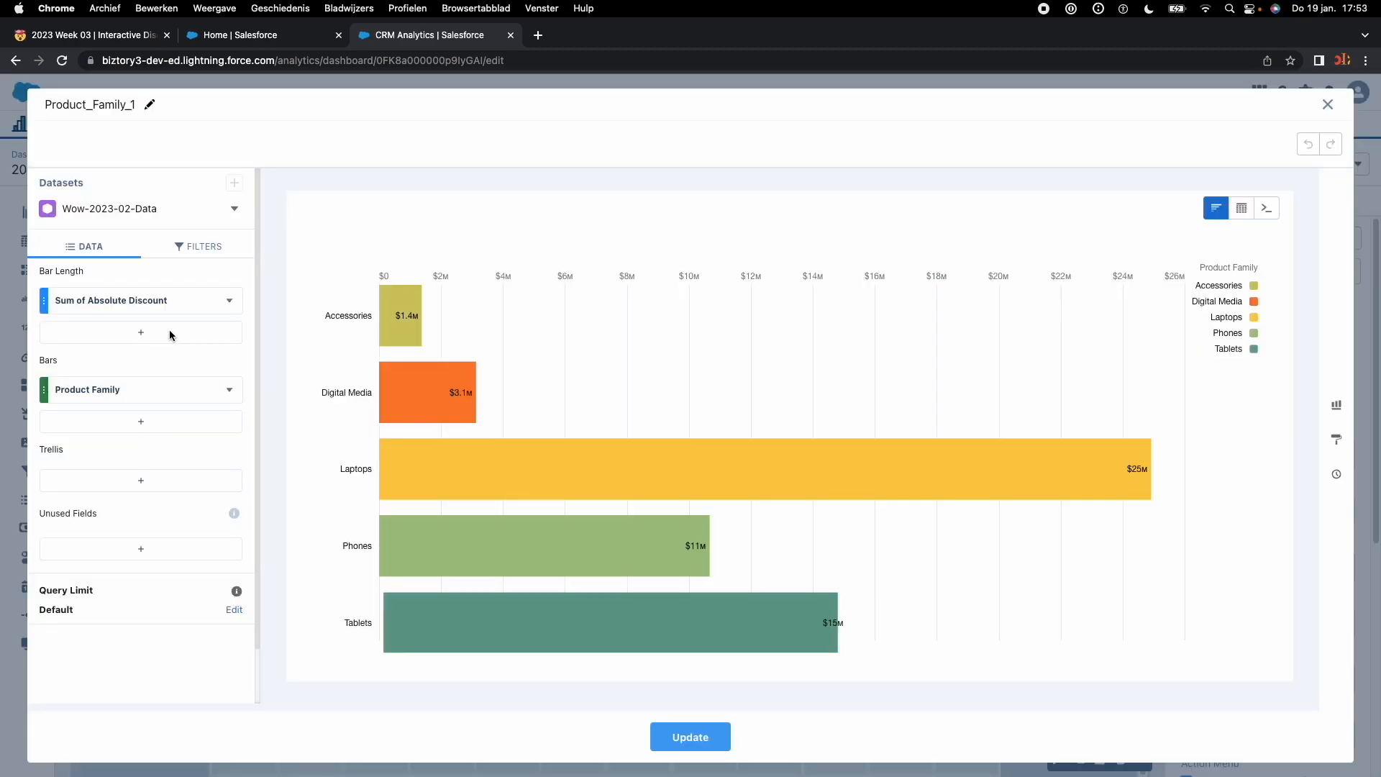
click(135, 331)
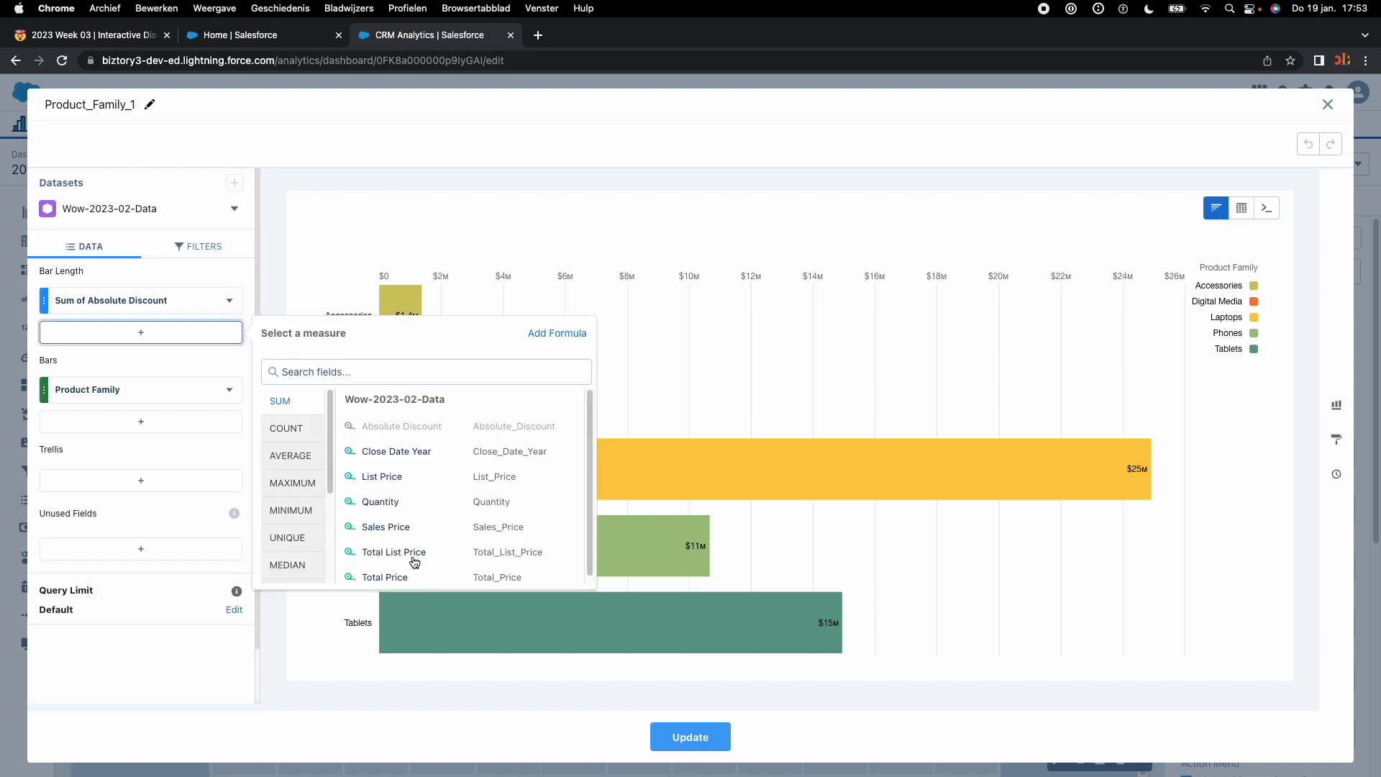
click(412, 555)
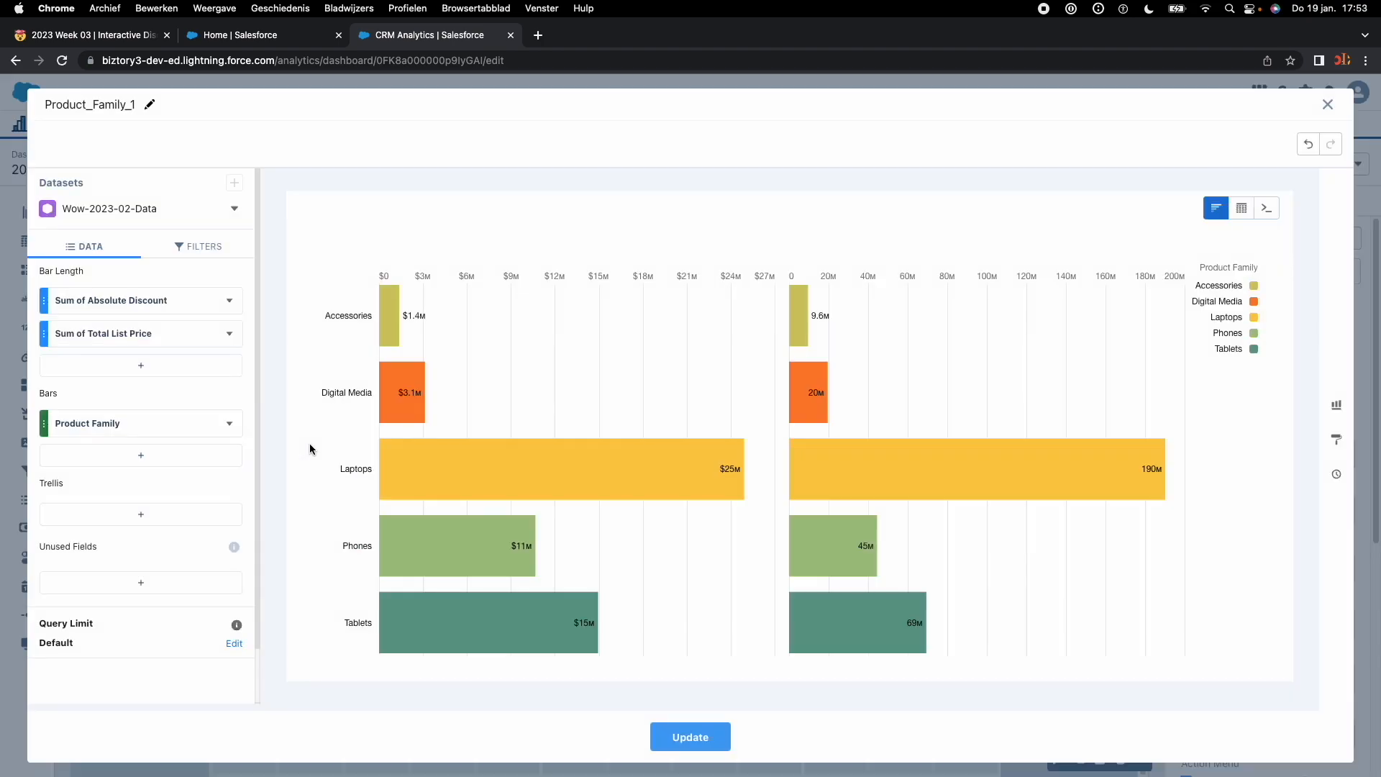
- Add a formula column with the header Percent Discount to the product family chart's query
click(142, 366)
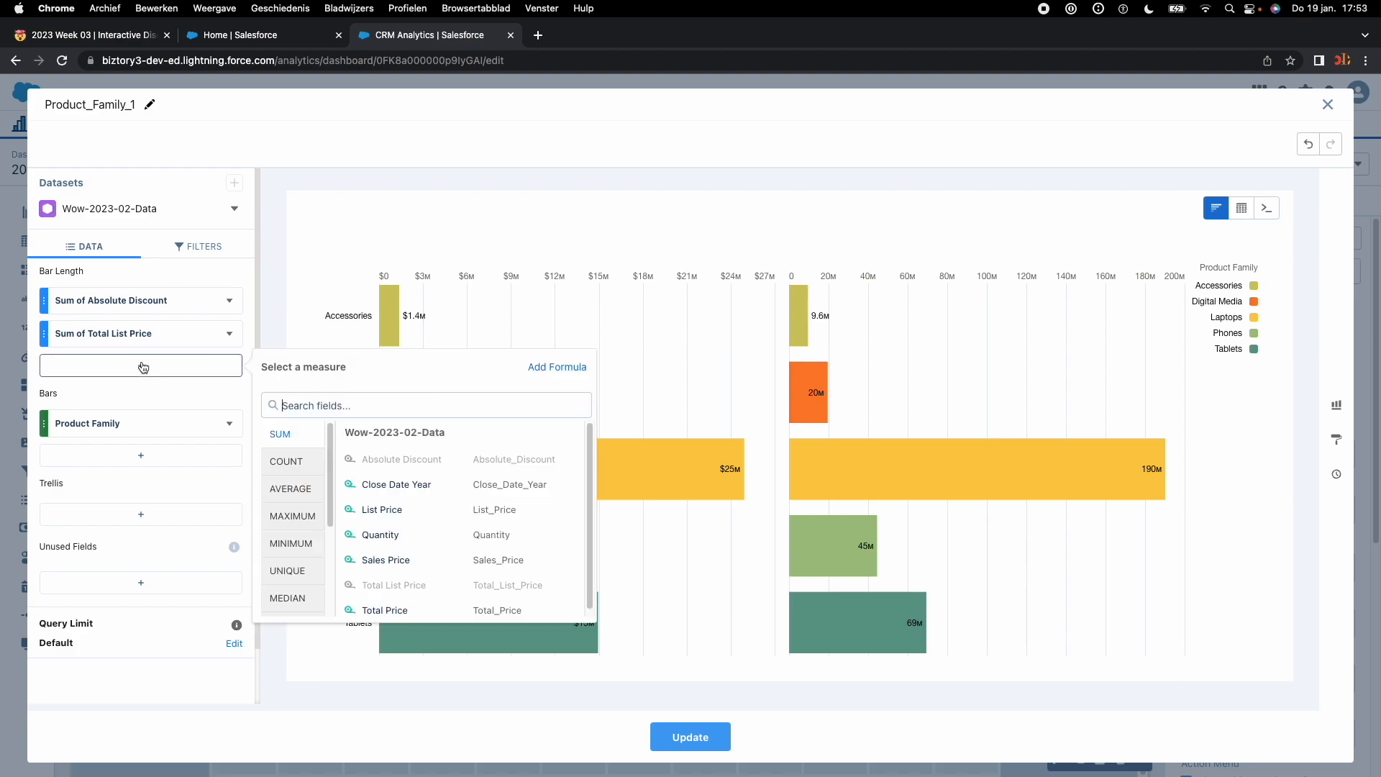
click(554, 367)
click(120, 303)
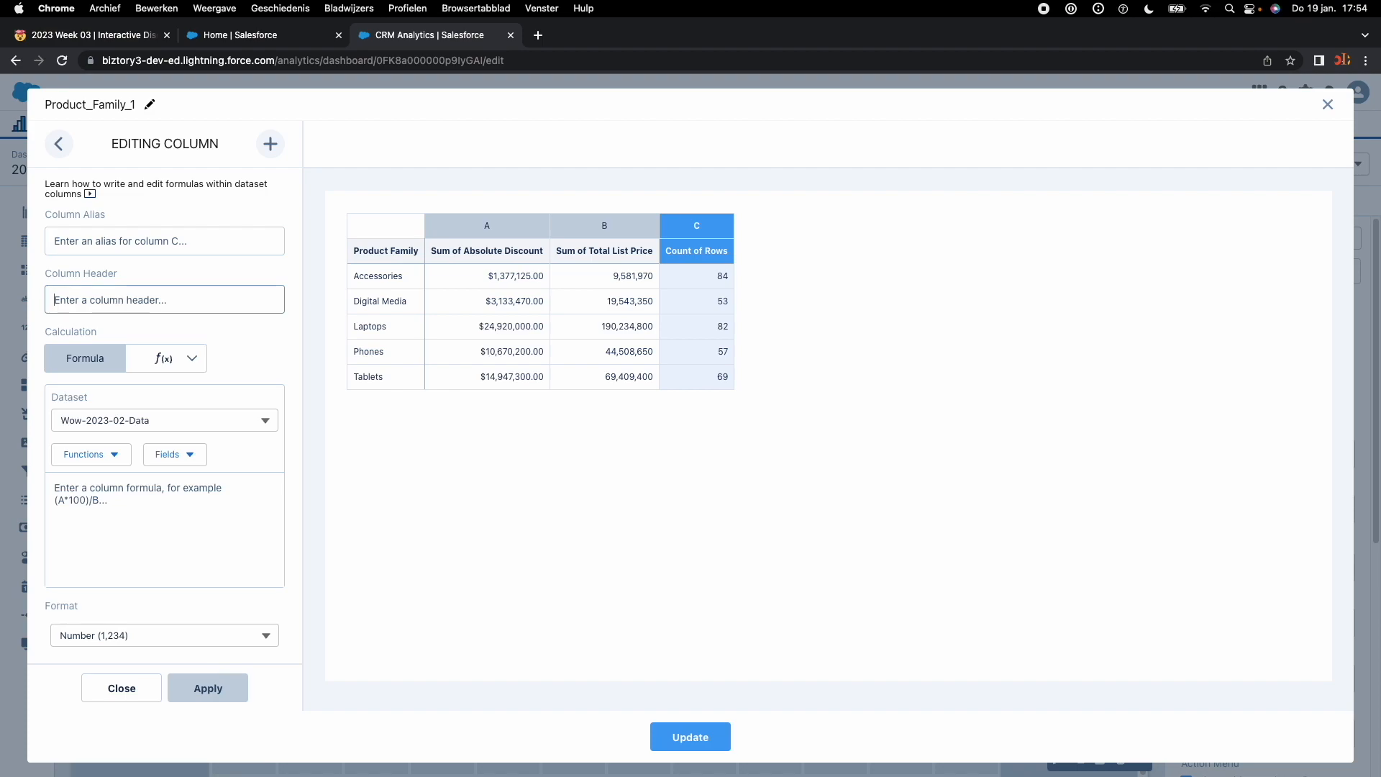
text(Percent)
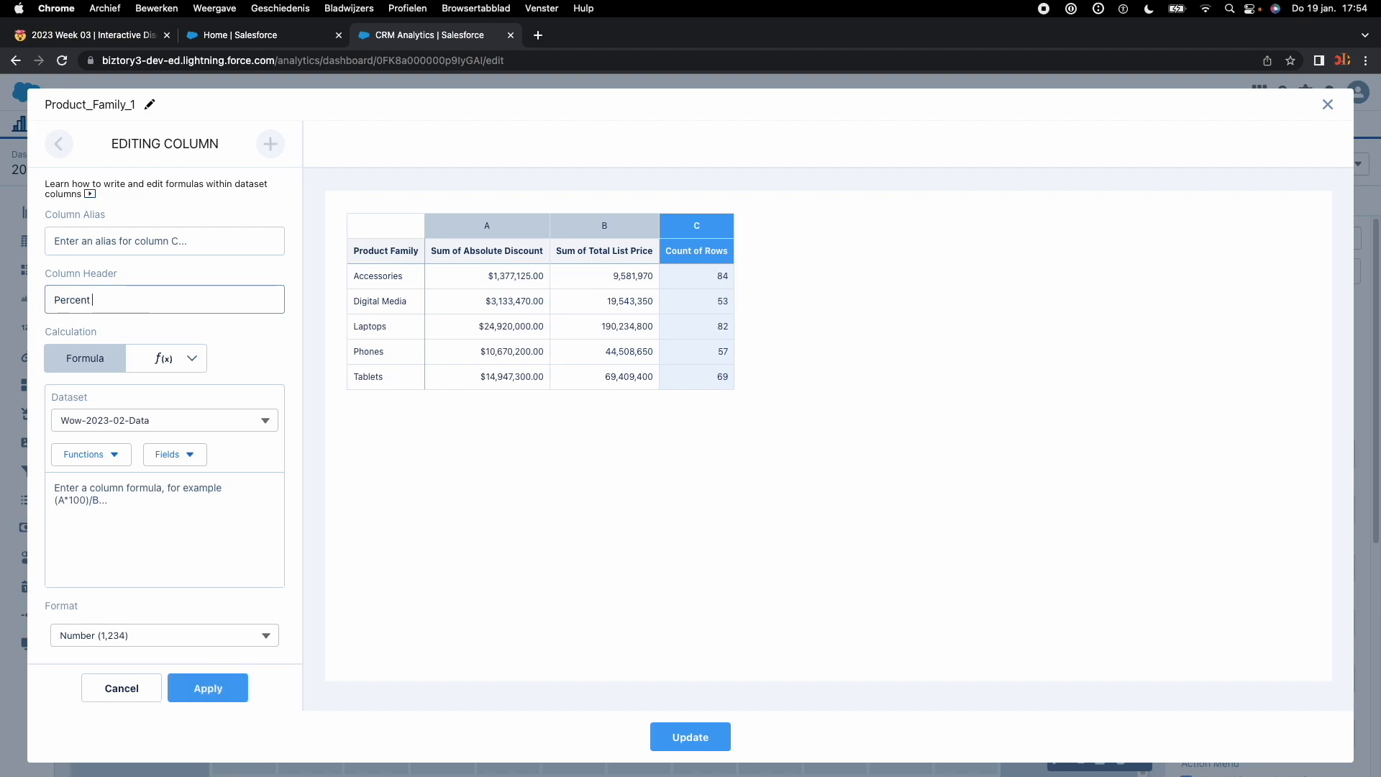
text( Discount)
- Enter and apply sum(Absolute_Discount)/sum(Total_List_Price) as the Percent Discount formula of the product family query
click(131, 492)
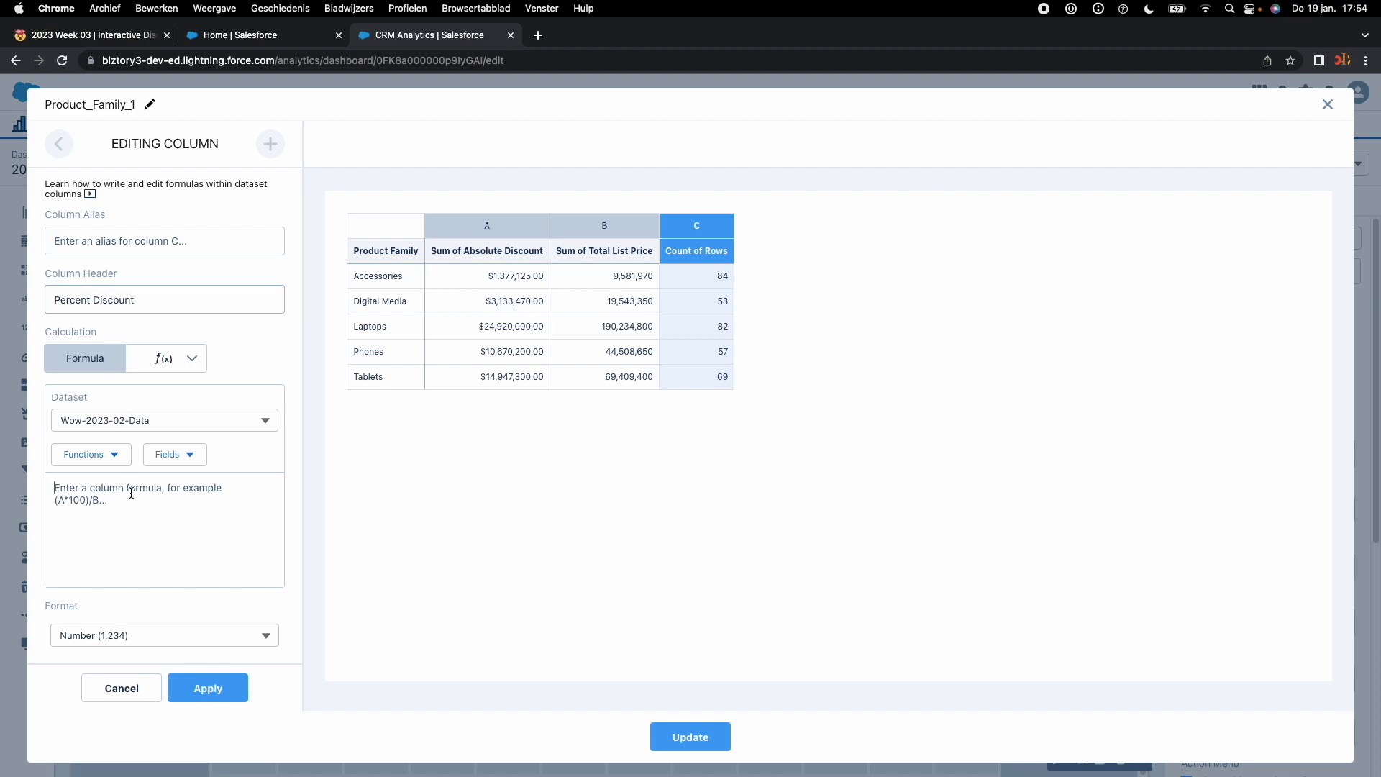
click(172, 460)
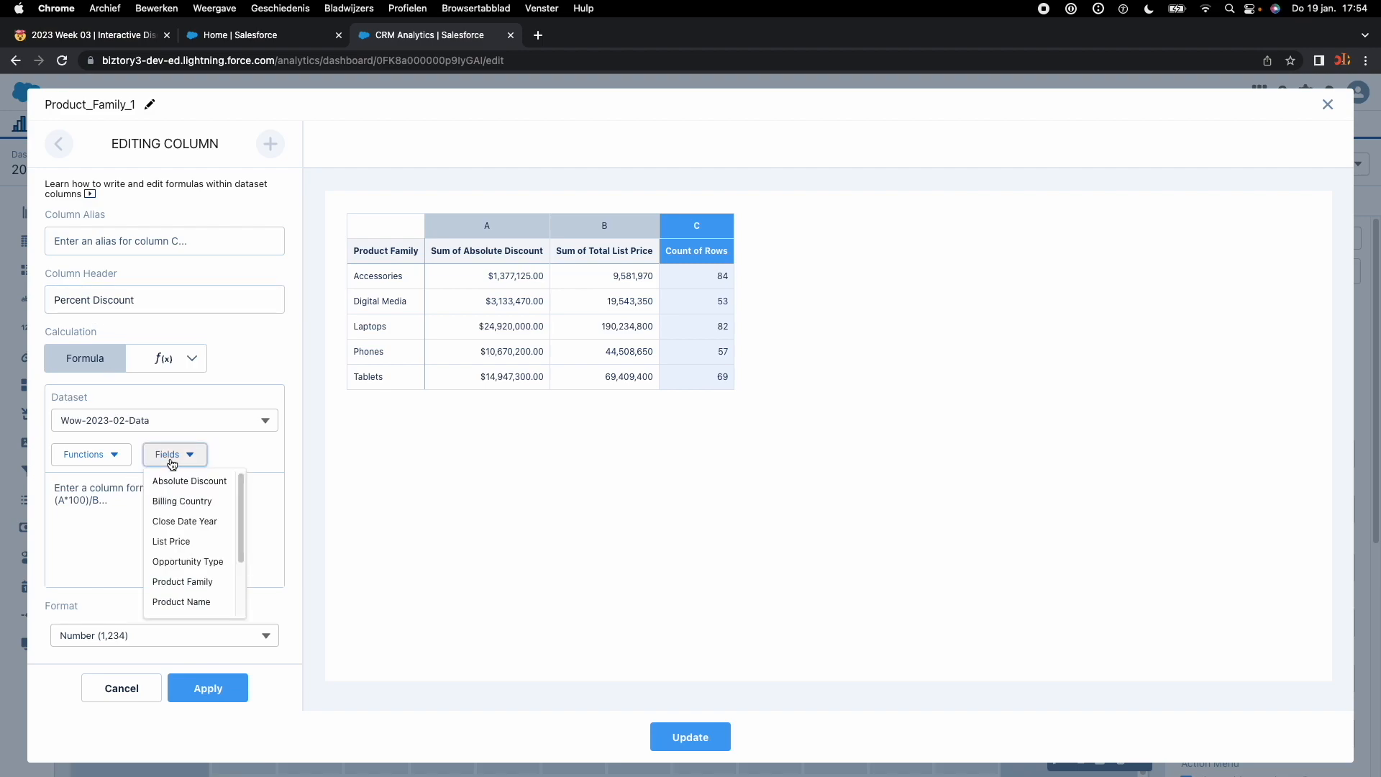
scroll(192, 514, down, 2)
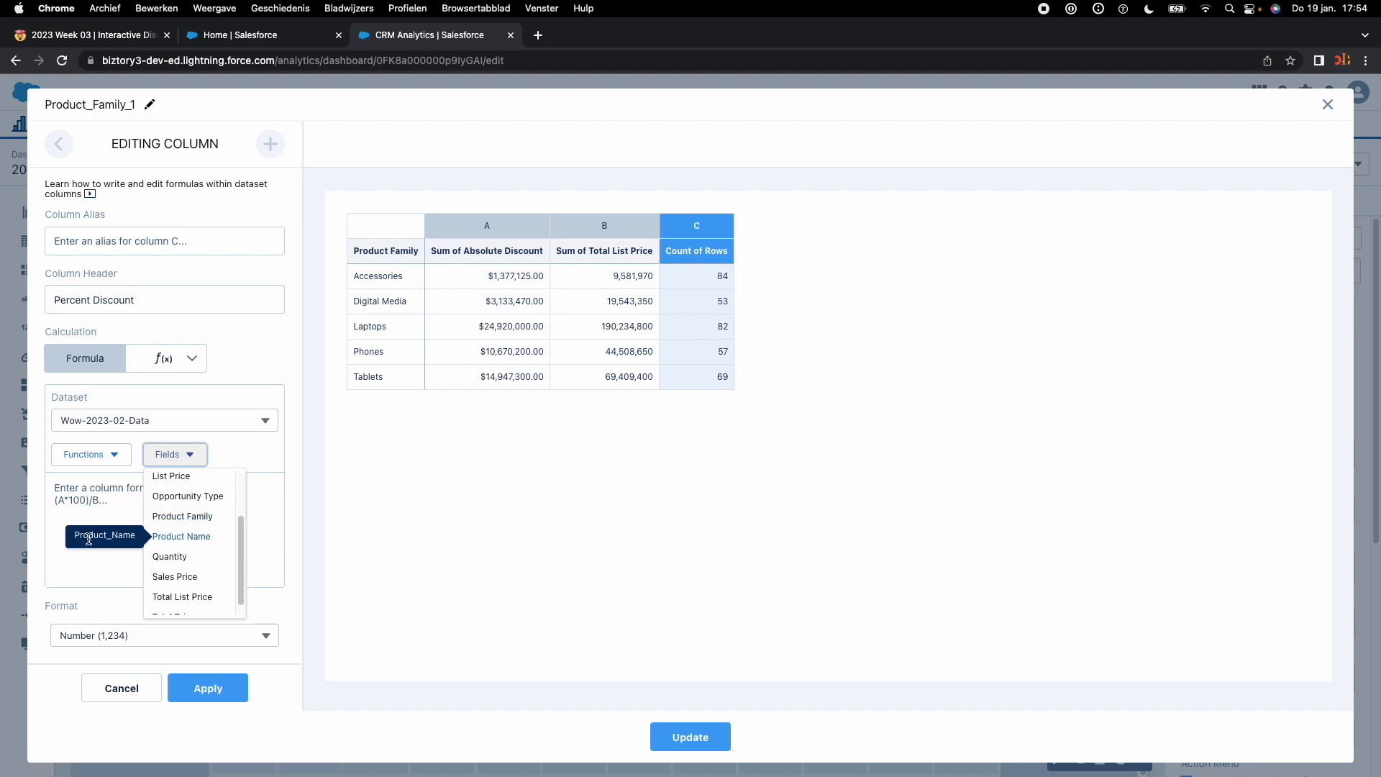
scroll(186, 546, down, 1)
click(85, 504)
text(sum()
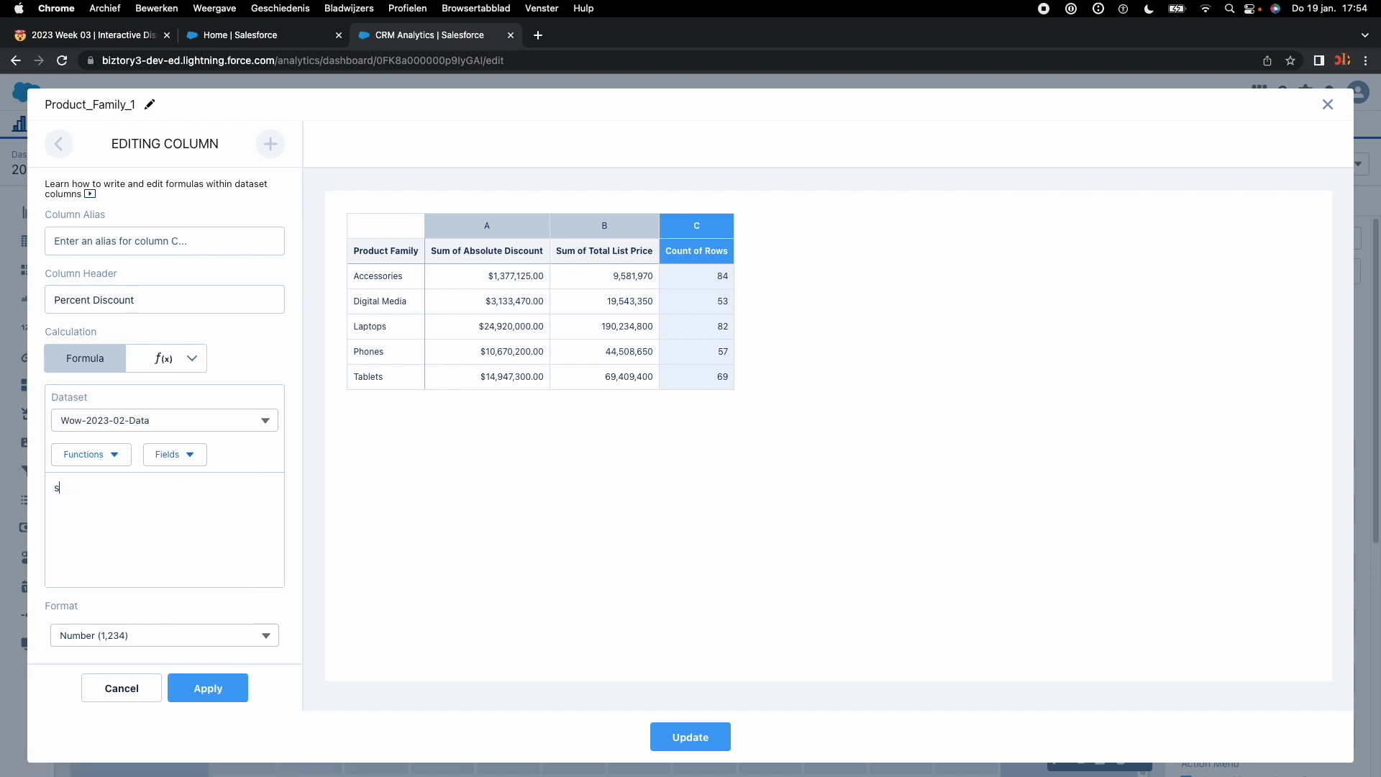
click(166, 455)
click(183, 481)
text())
key(Return)
text(/)
key(Return)
text(sum()
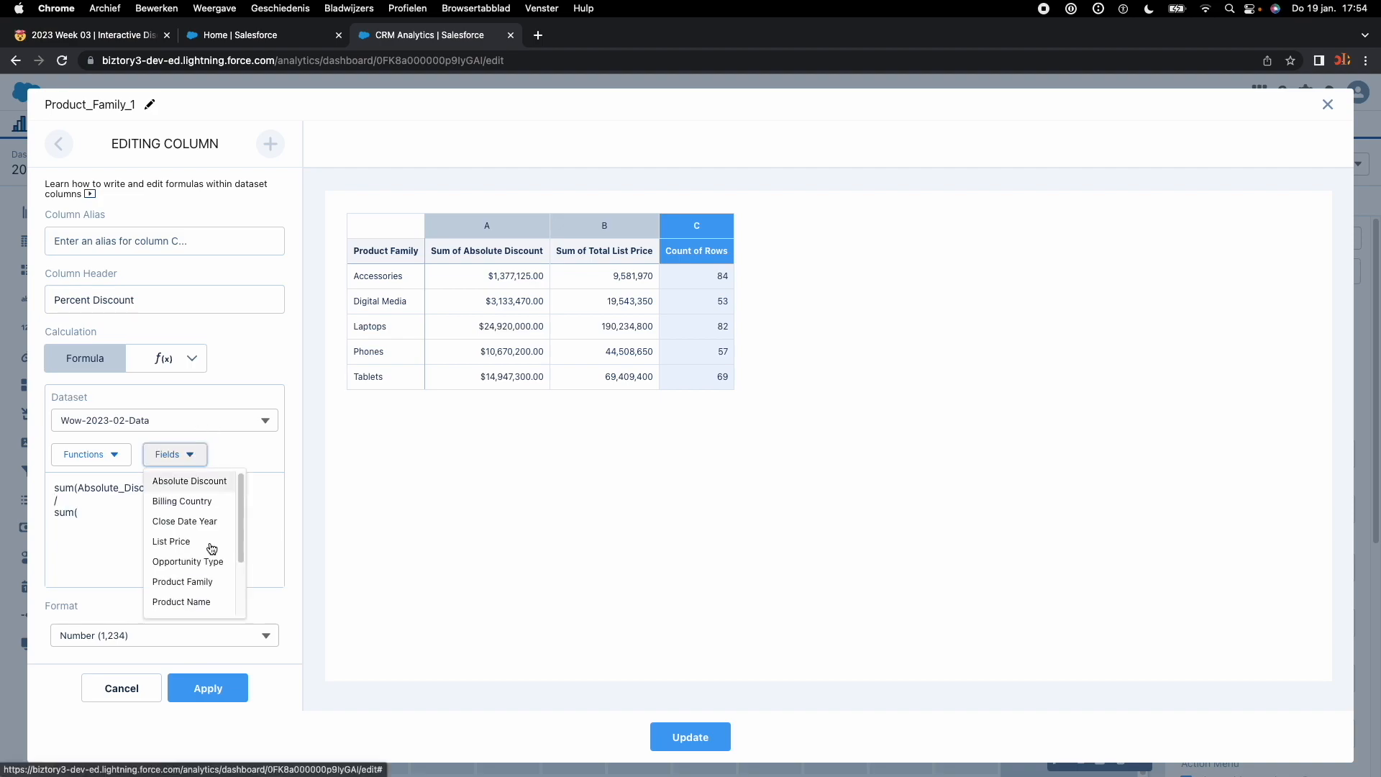
scroll(190, 568, down, 3)
click(185, 582)
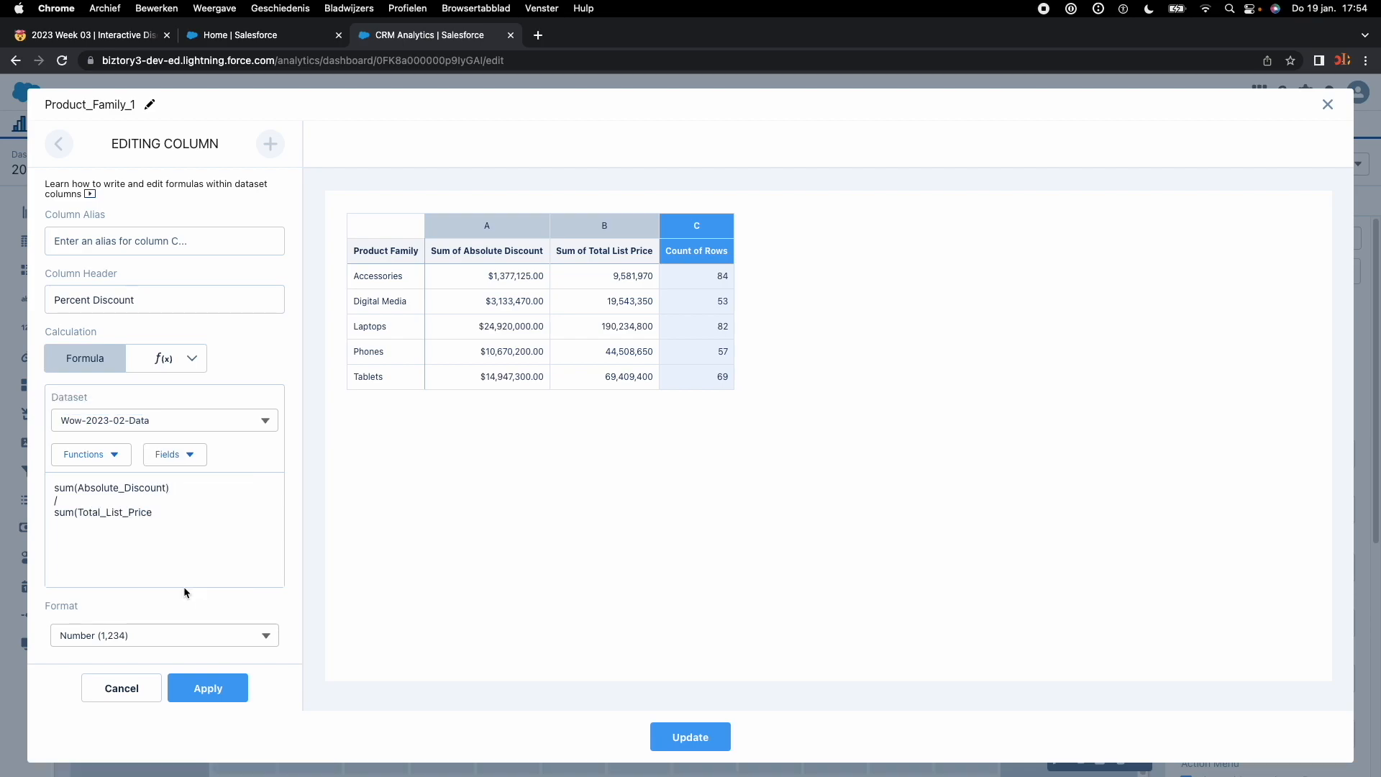
click(200, 692)
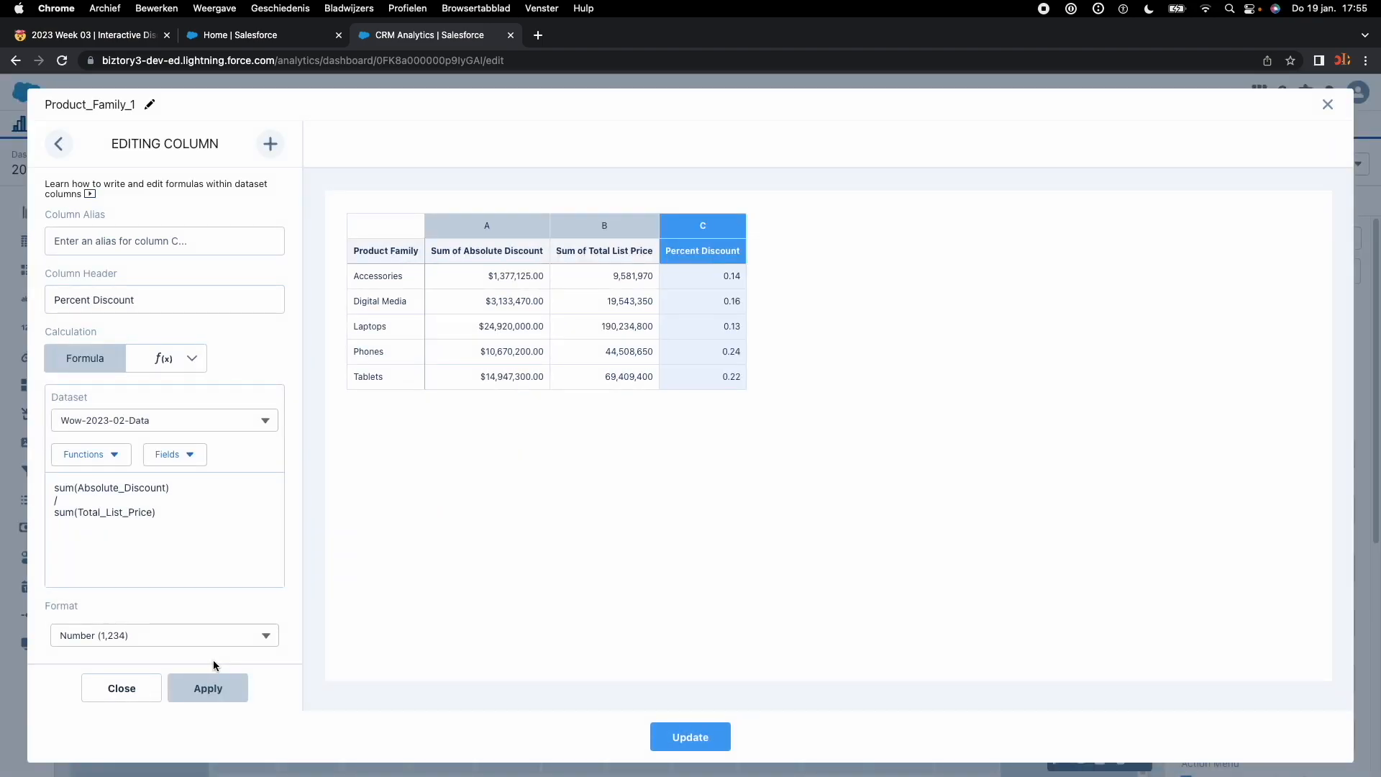
- Set the product family query's Percent Discount column to the Percent (12.34%) format and close the column editor
click(160, 637)
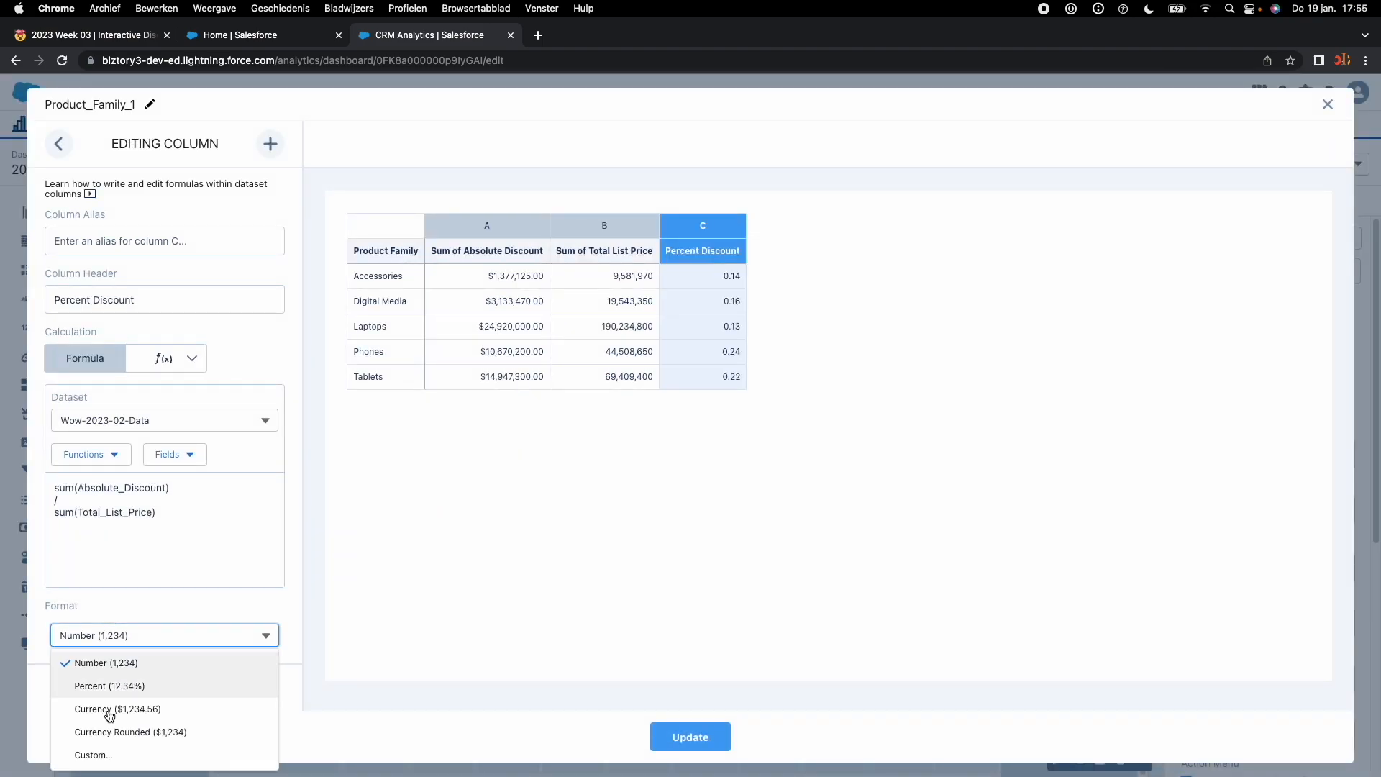
click(122, 692)
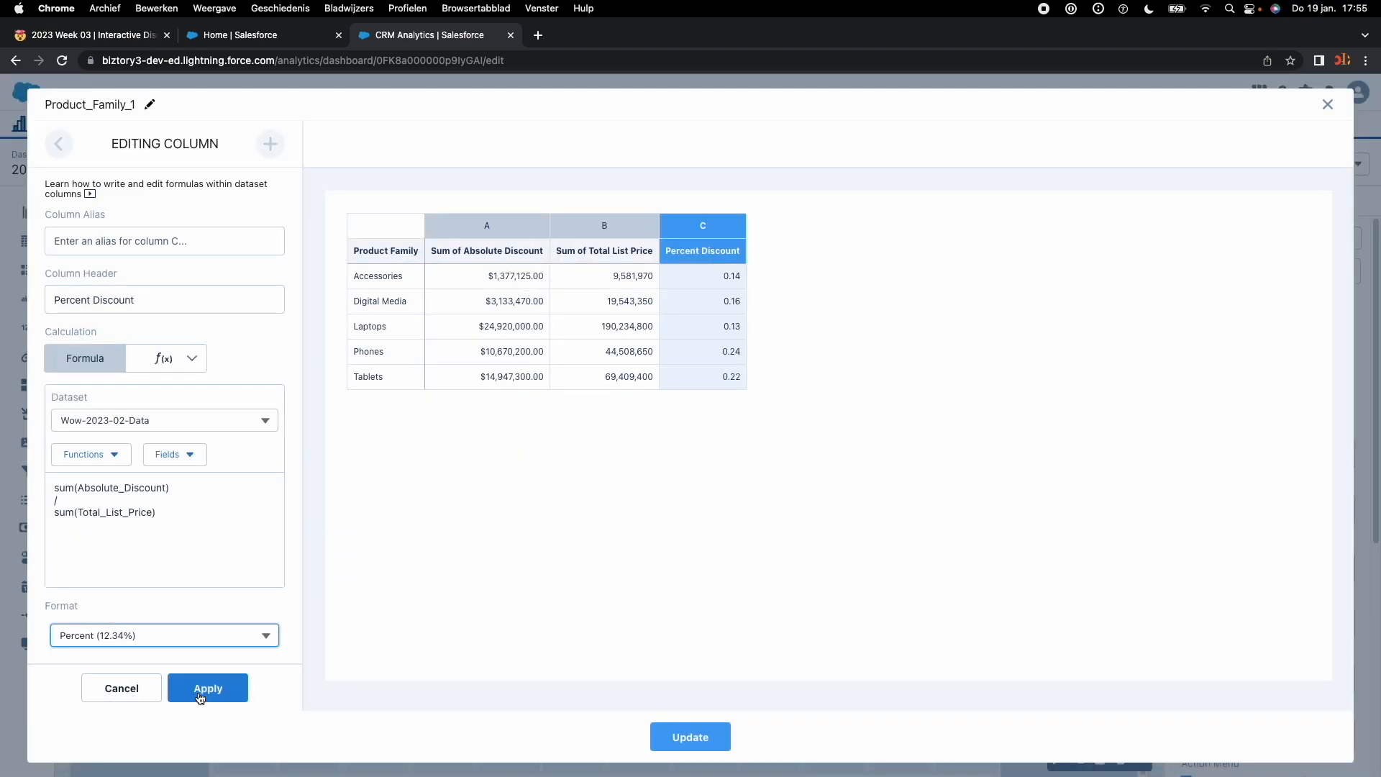
click(196, 692)
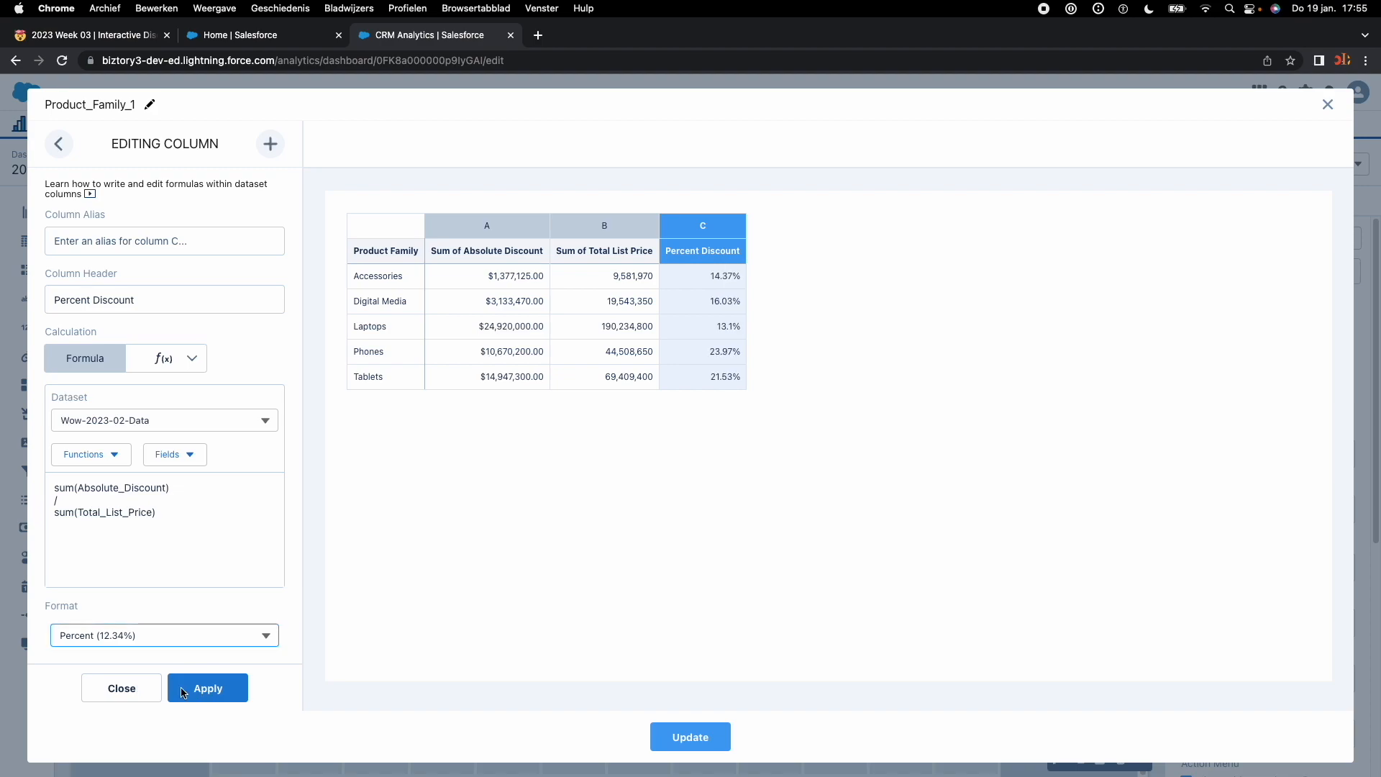
click(121, 691)
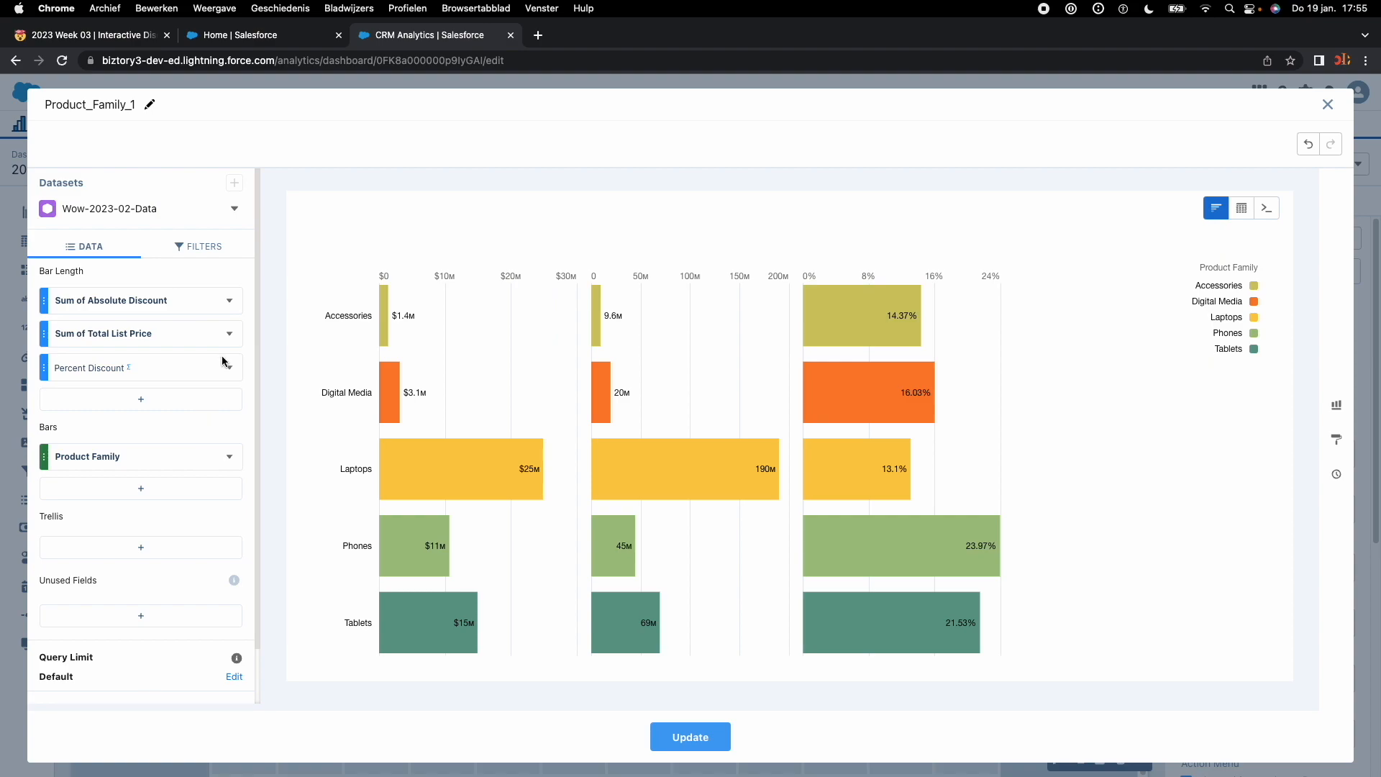
- Hide Sum of Absolute Discount and Sum of Total List Price in the product family chart and update it
click(229, 300)
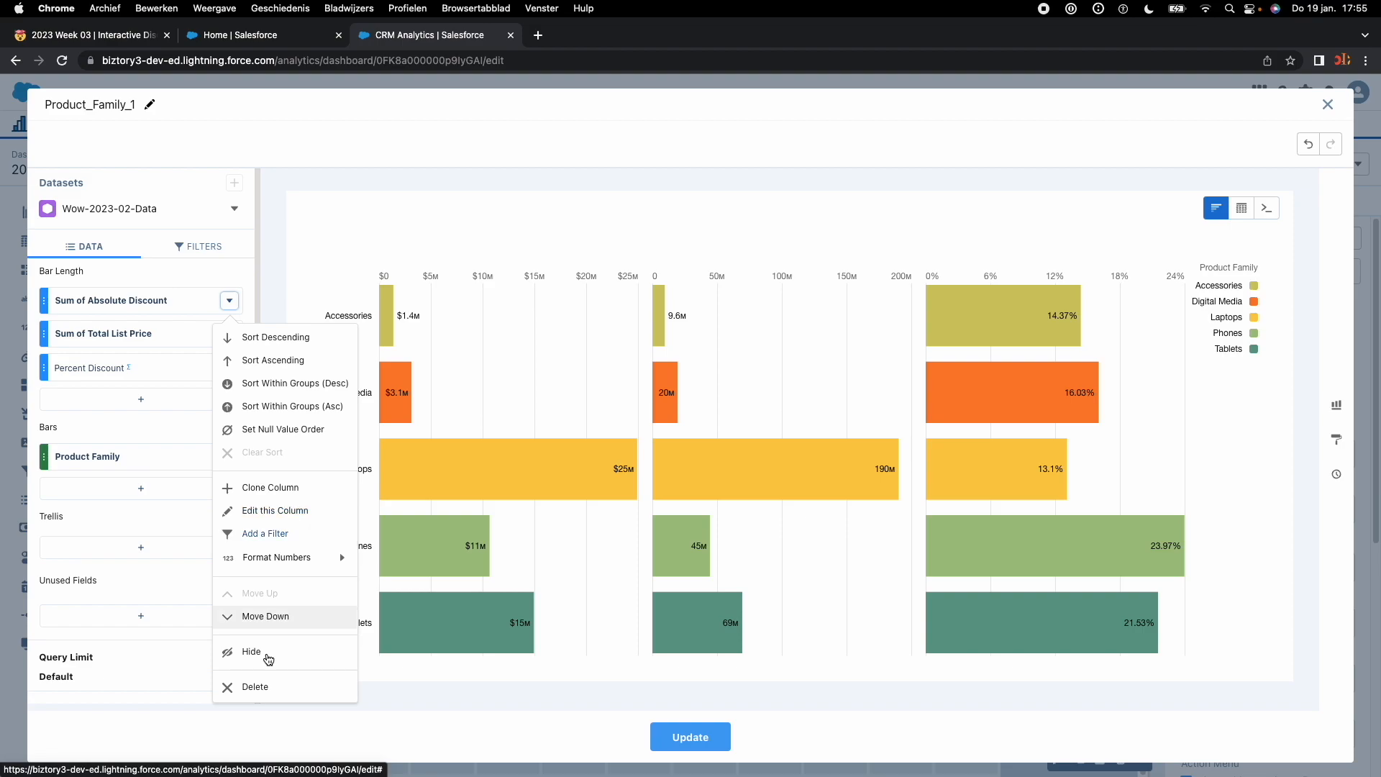
click(267, 654)
click(234, 336)
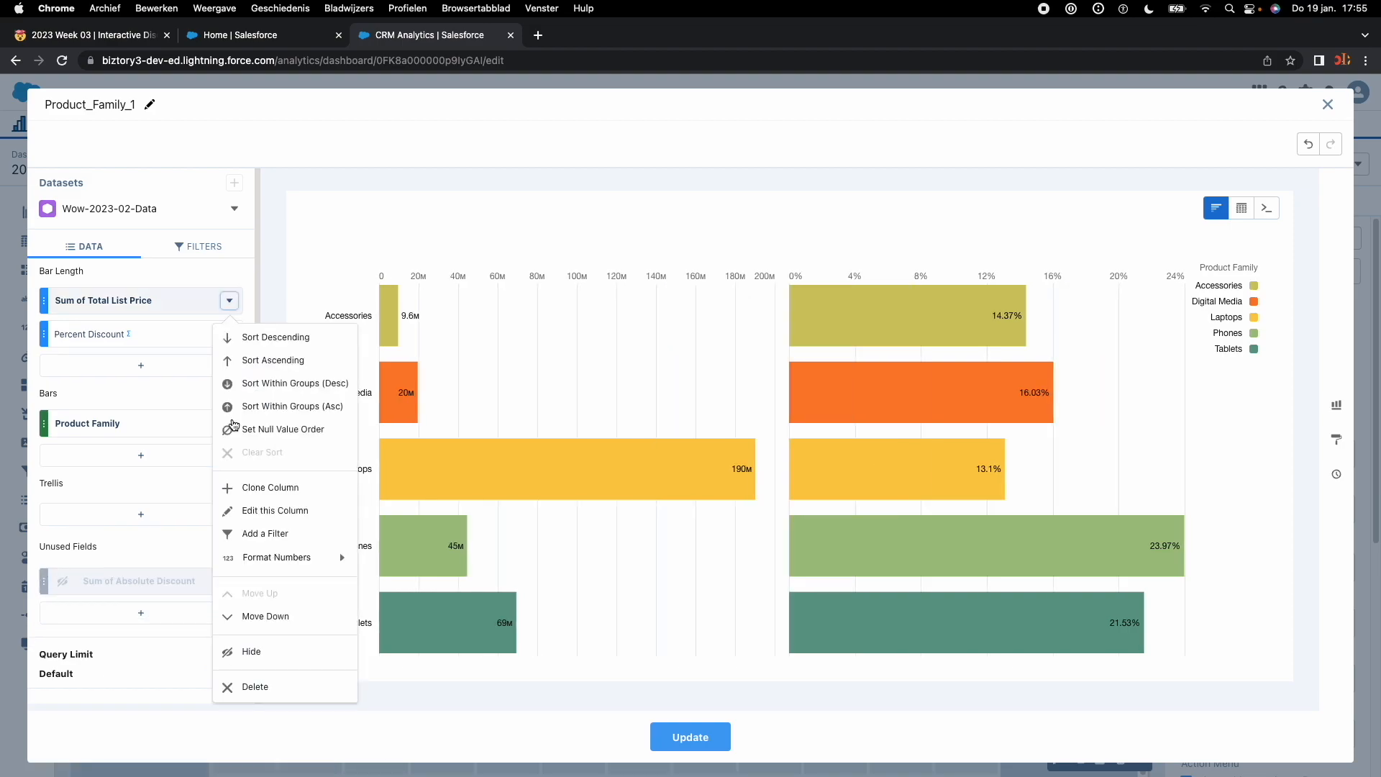
click(247, 660)
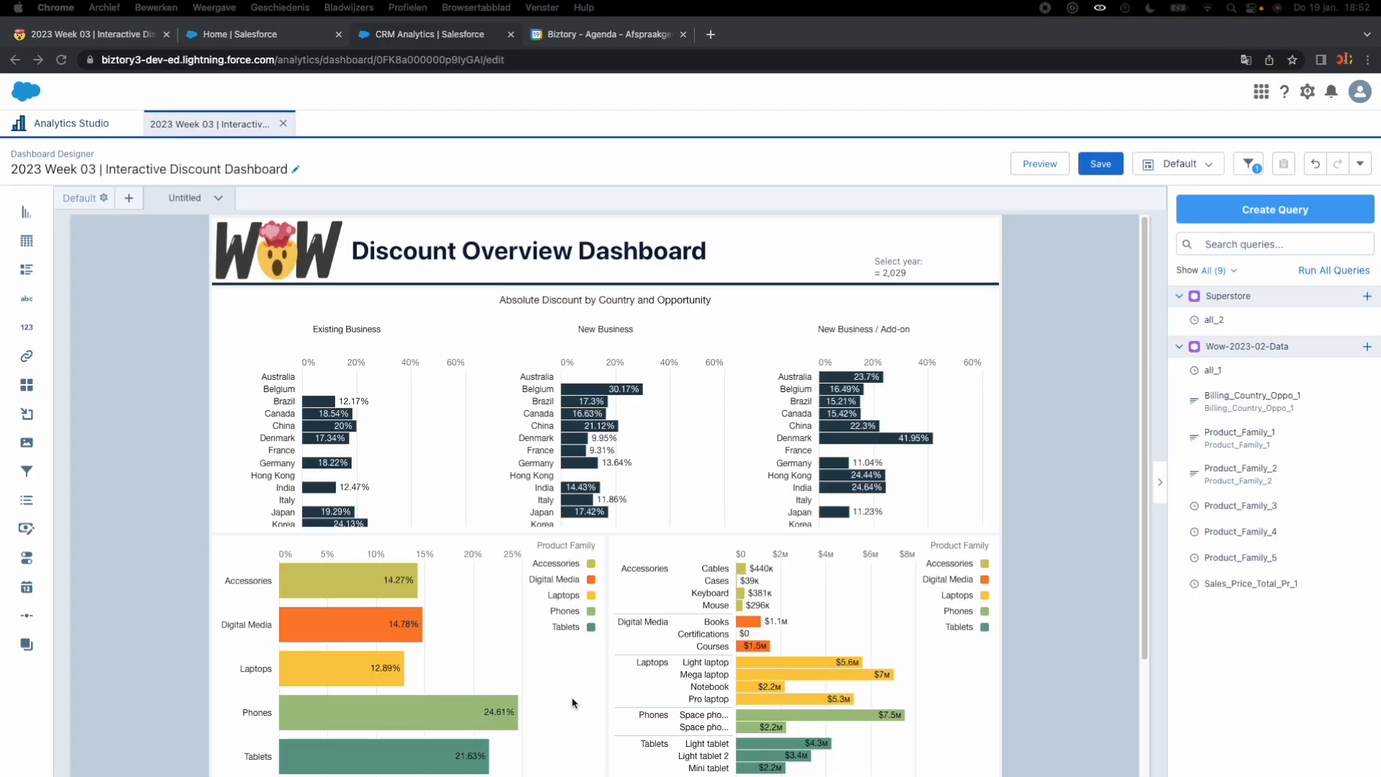
- Add a chart visualization to the tooltip of the Absolute Discount by Country and Opportunity chart
click(674, 451)
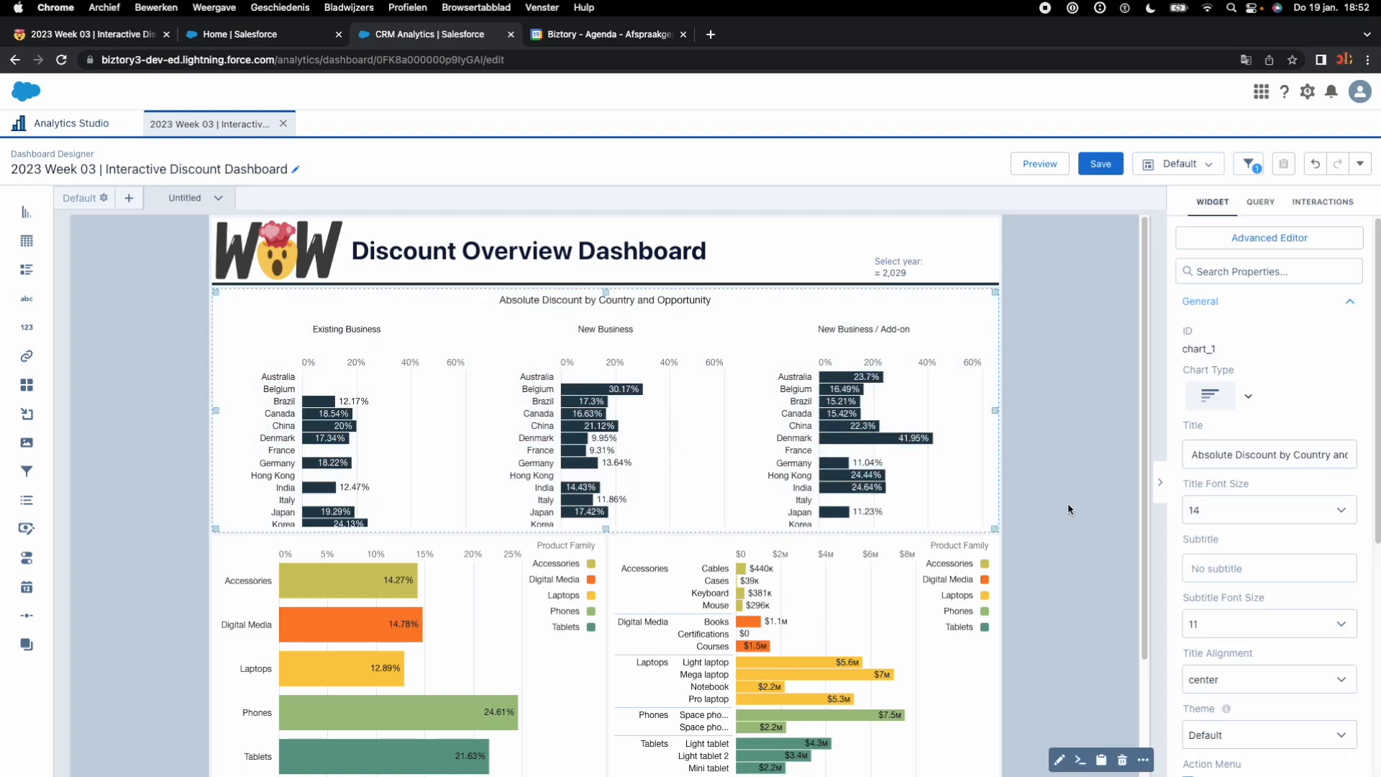
scroll(1193, 554, down, 5)
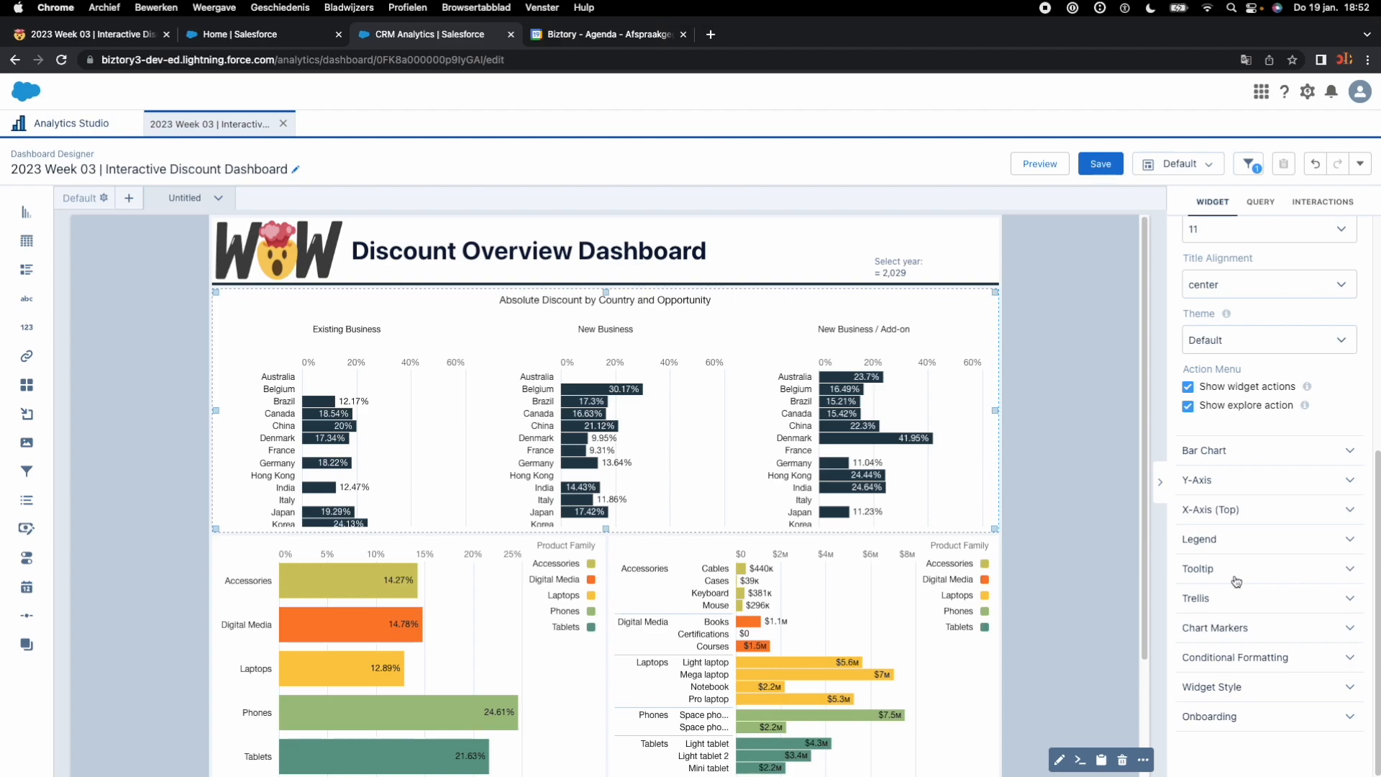
click(1236, 580)
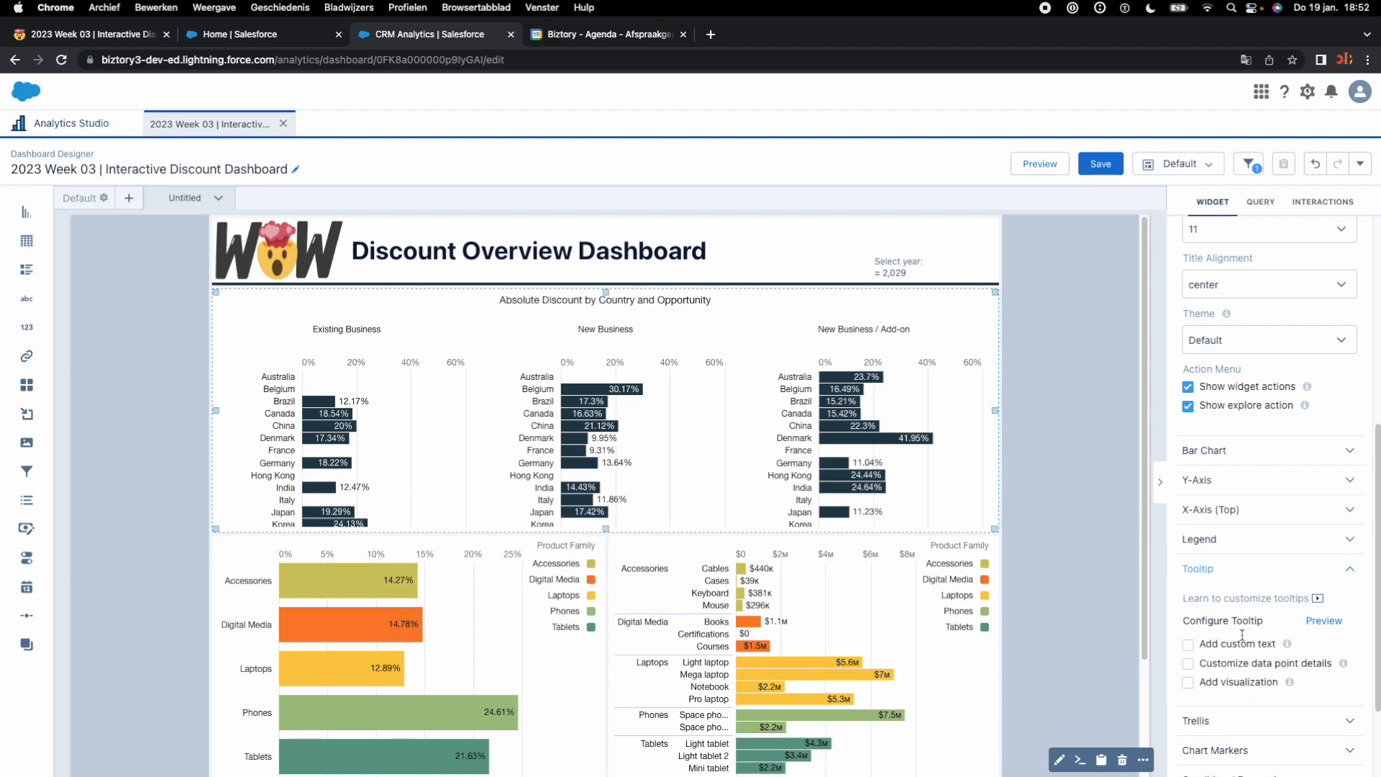
click(1187, 683)
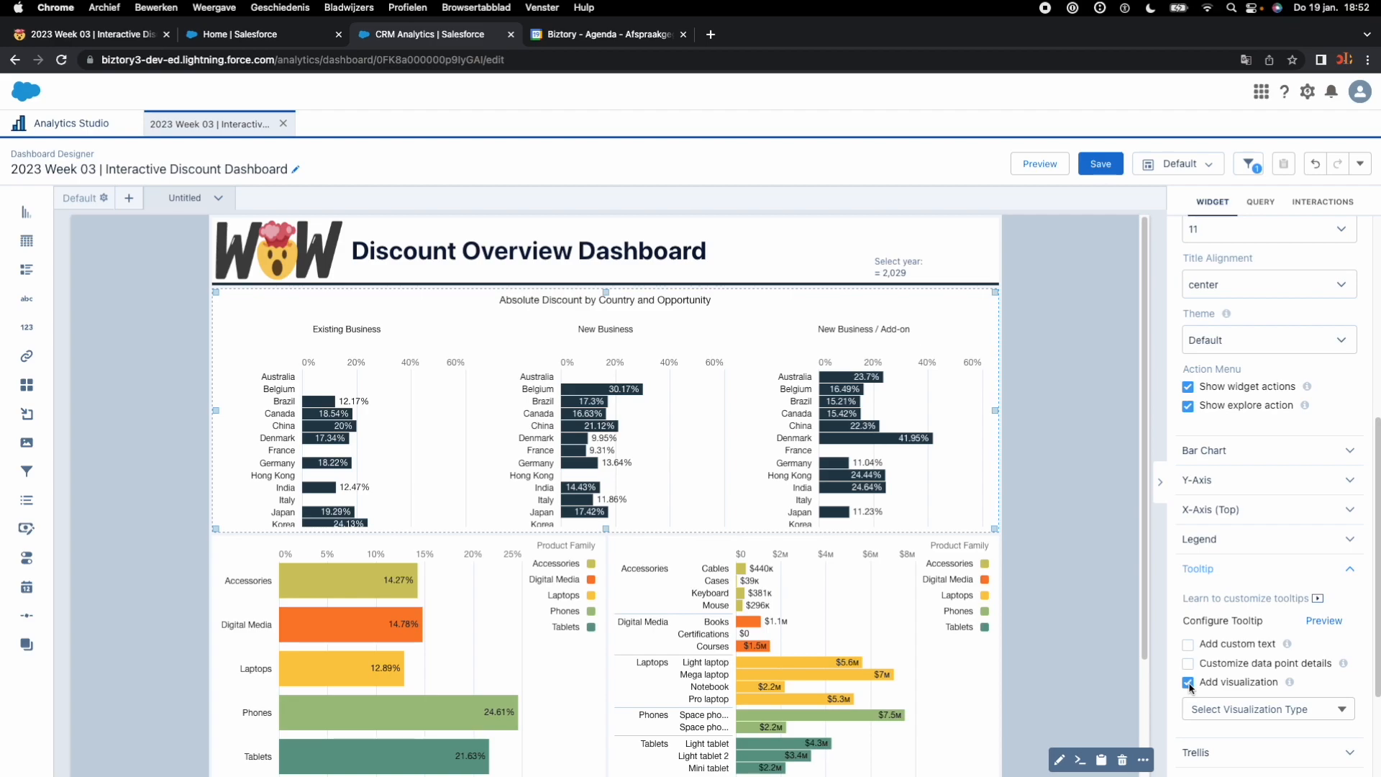
click(1241, 712)
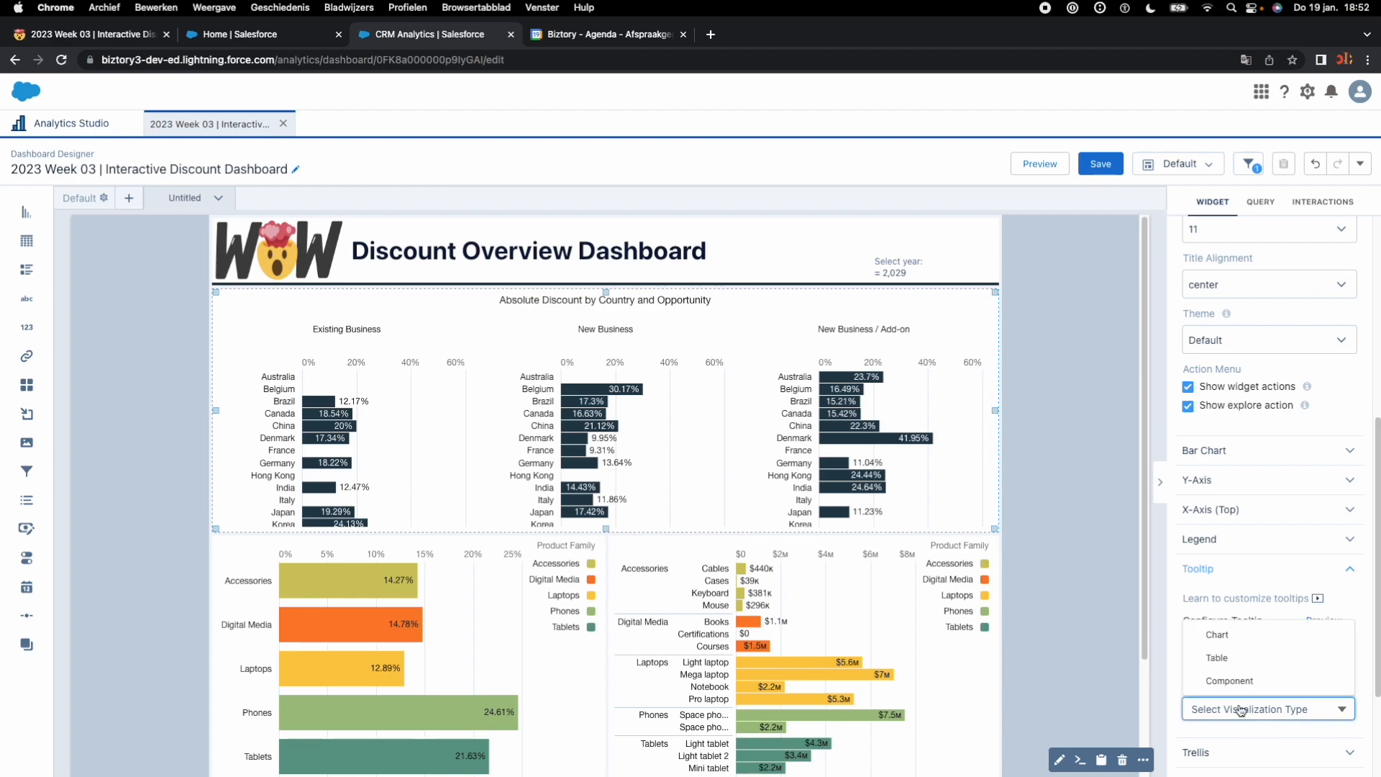
click(1232, 636)
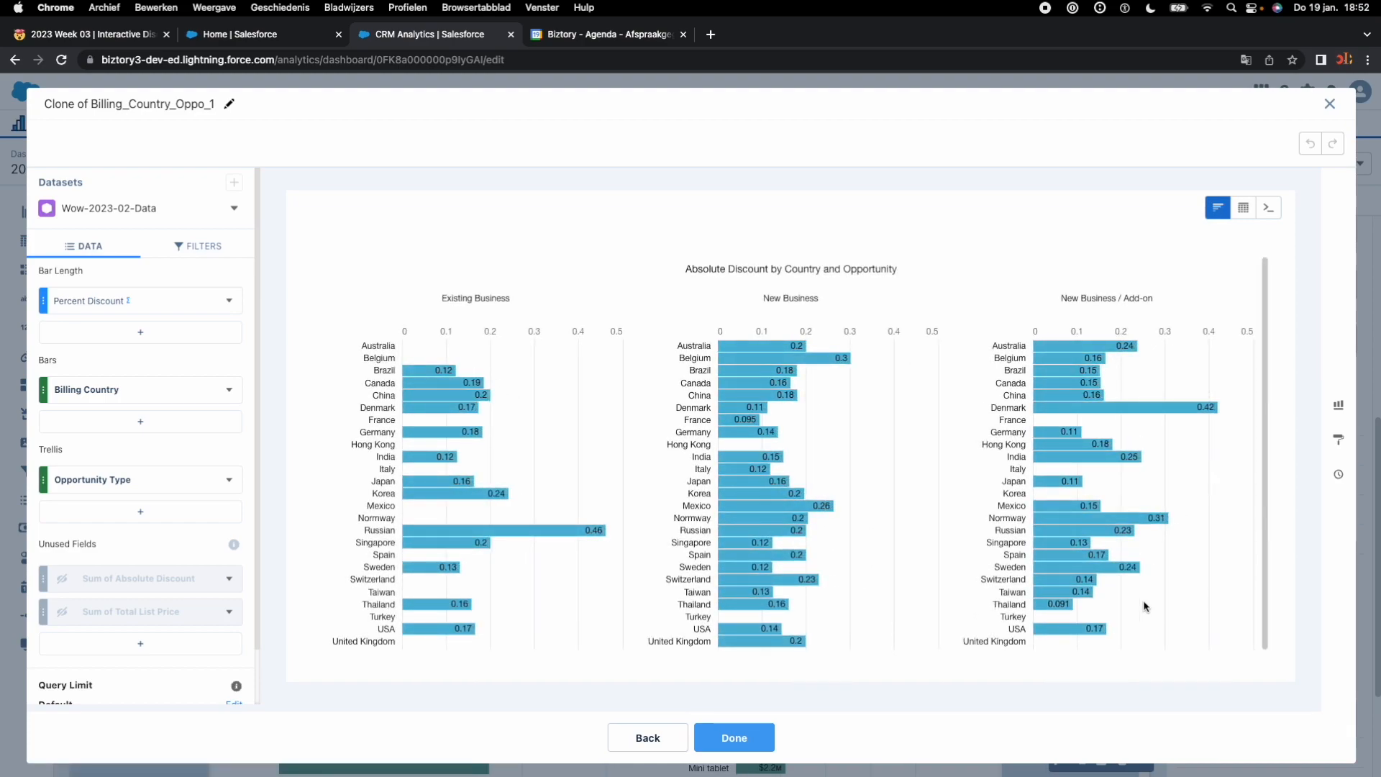
- Add Sum of Sales Price and Sum of Total Price as bar length measures in the tooltip chart
mouse_move(810, 582)
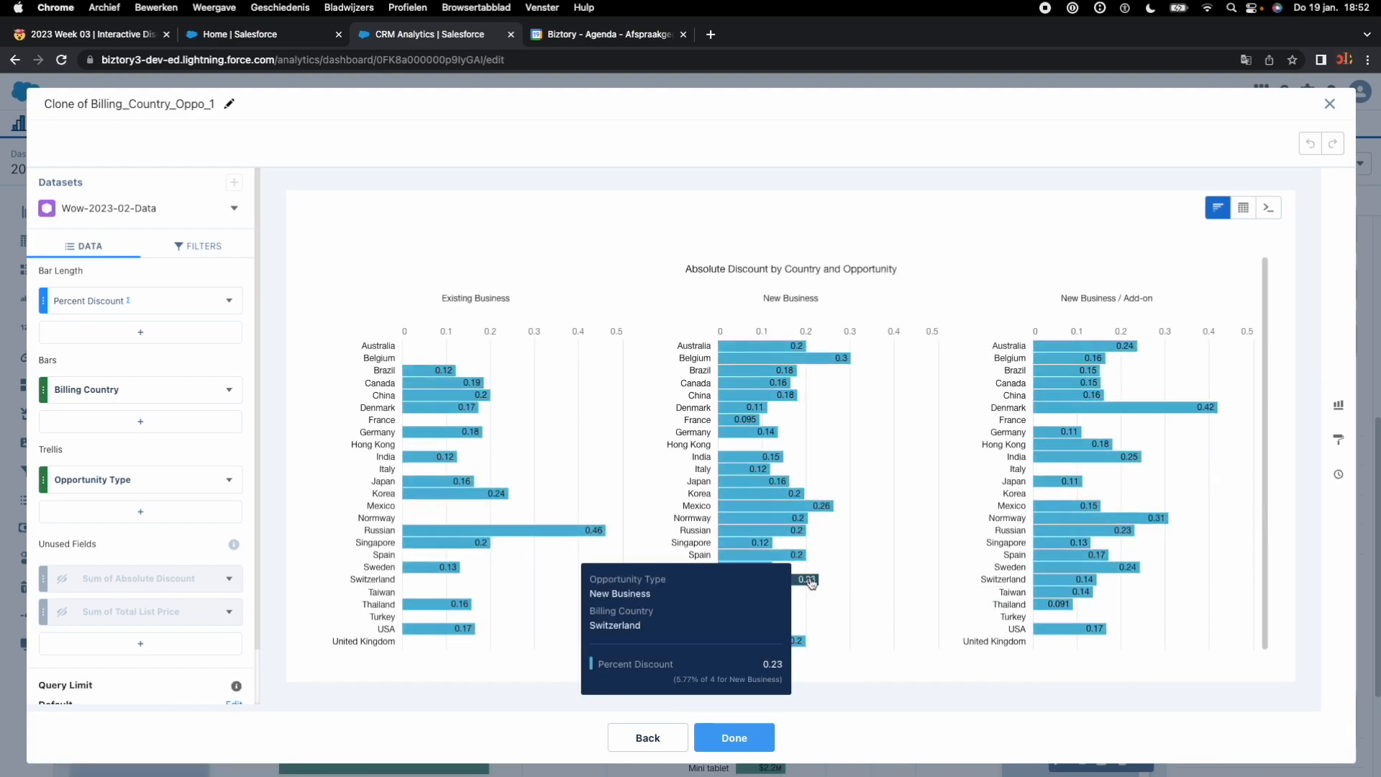
click(204, 335)
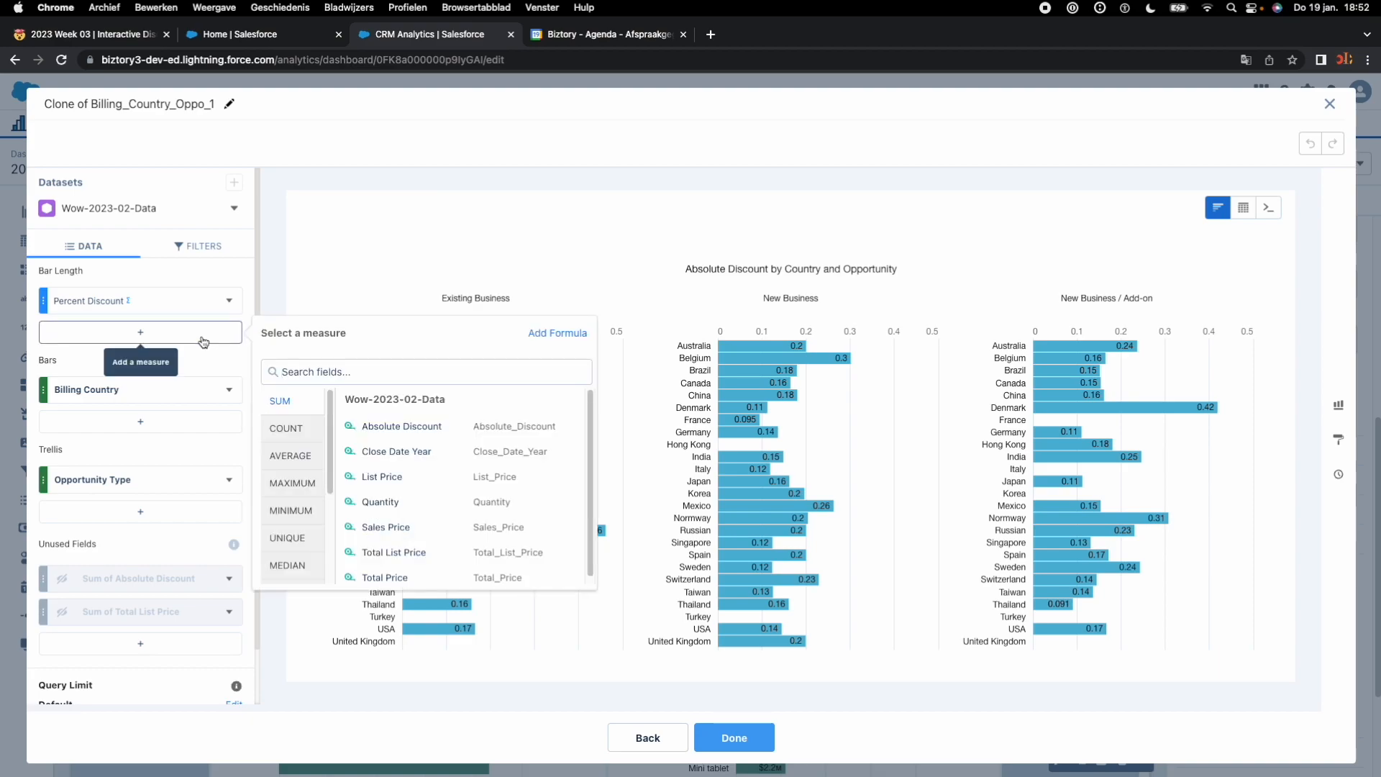
text(sa)
click(399, 432)
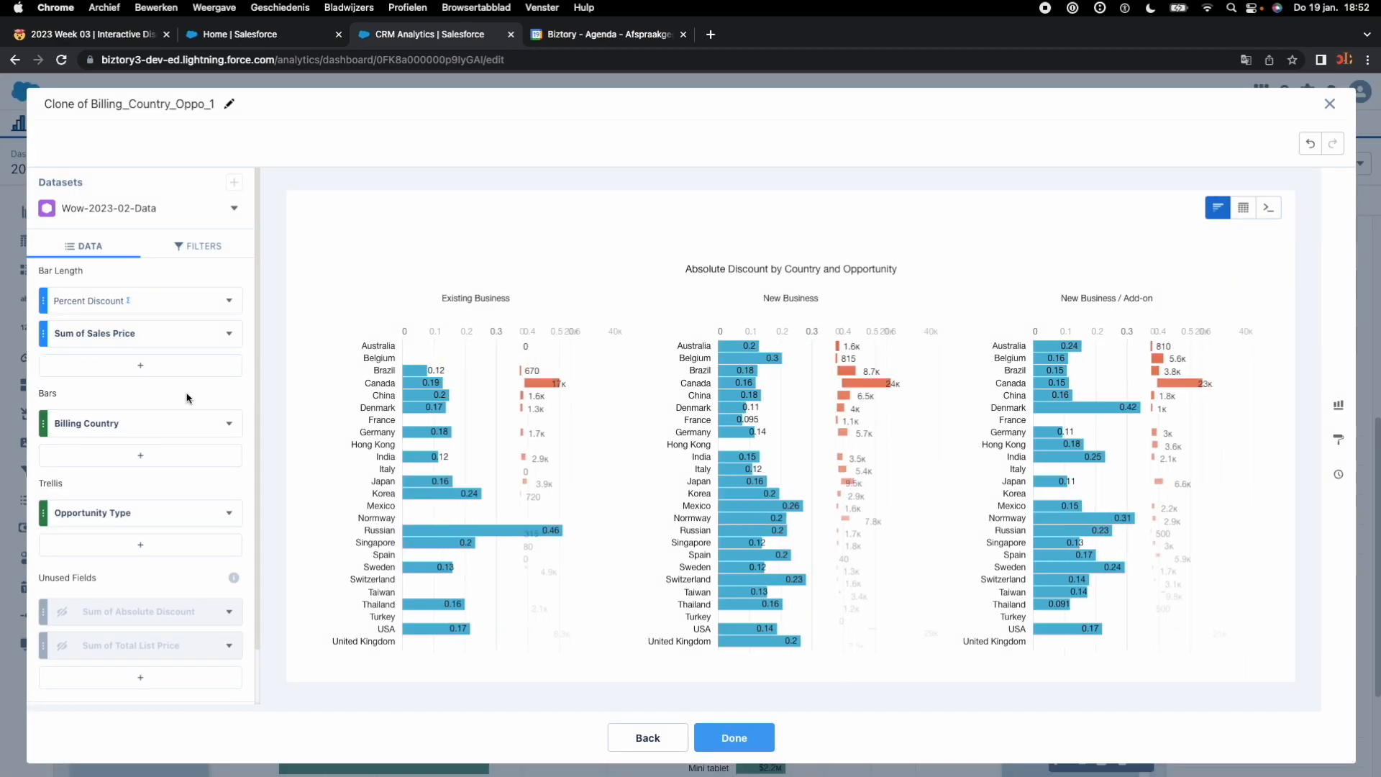
click(185, 365)
text(tot)
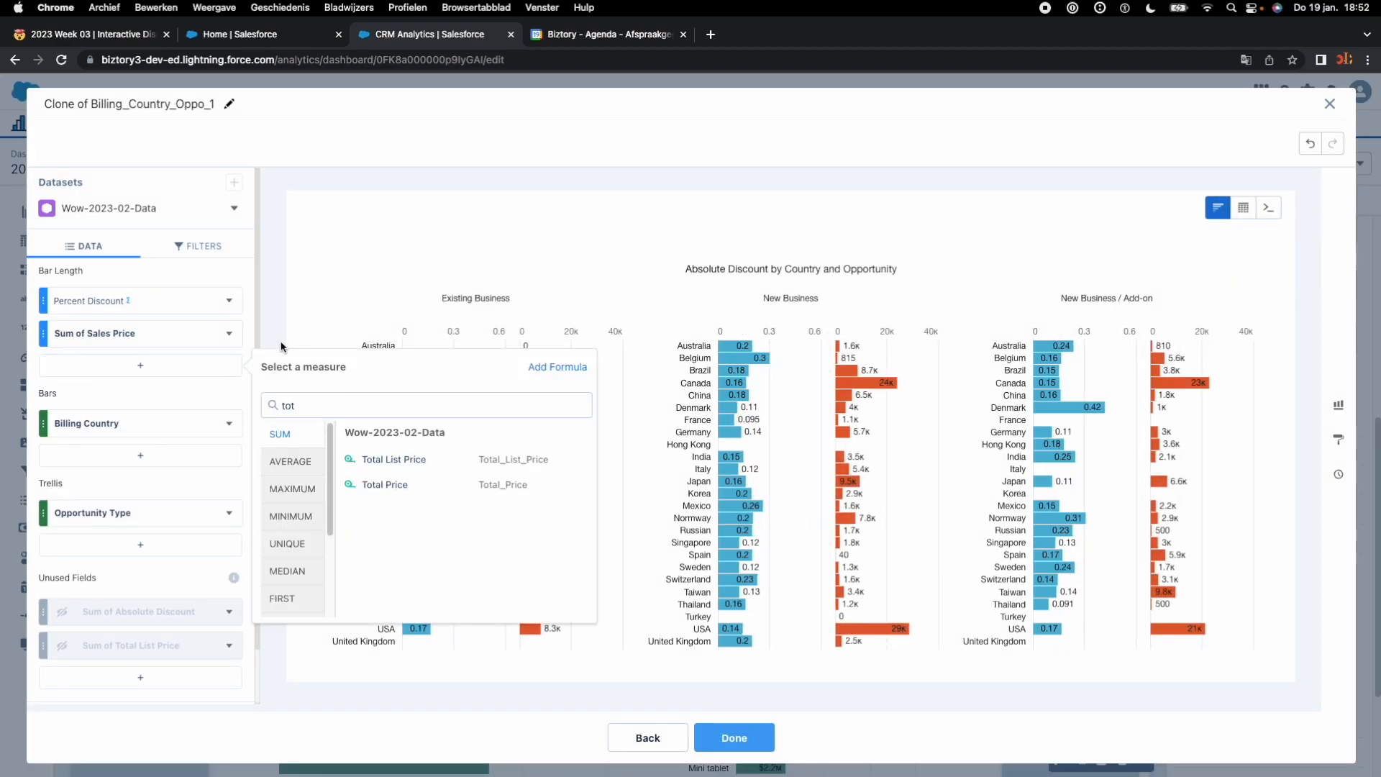
click(379, 486)
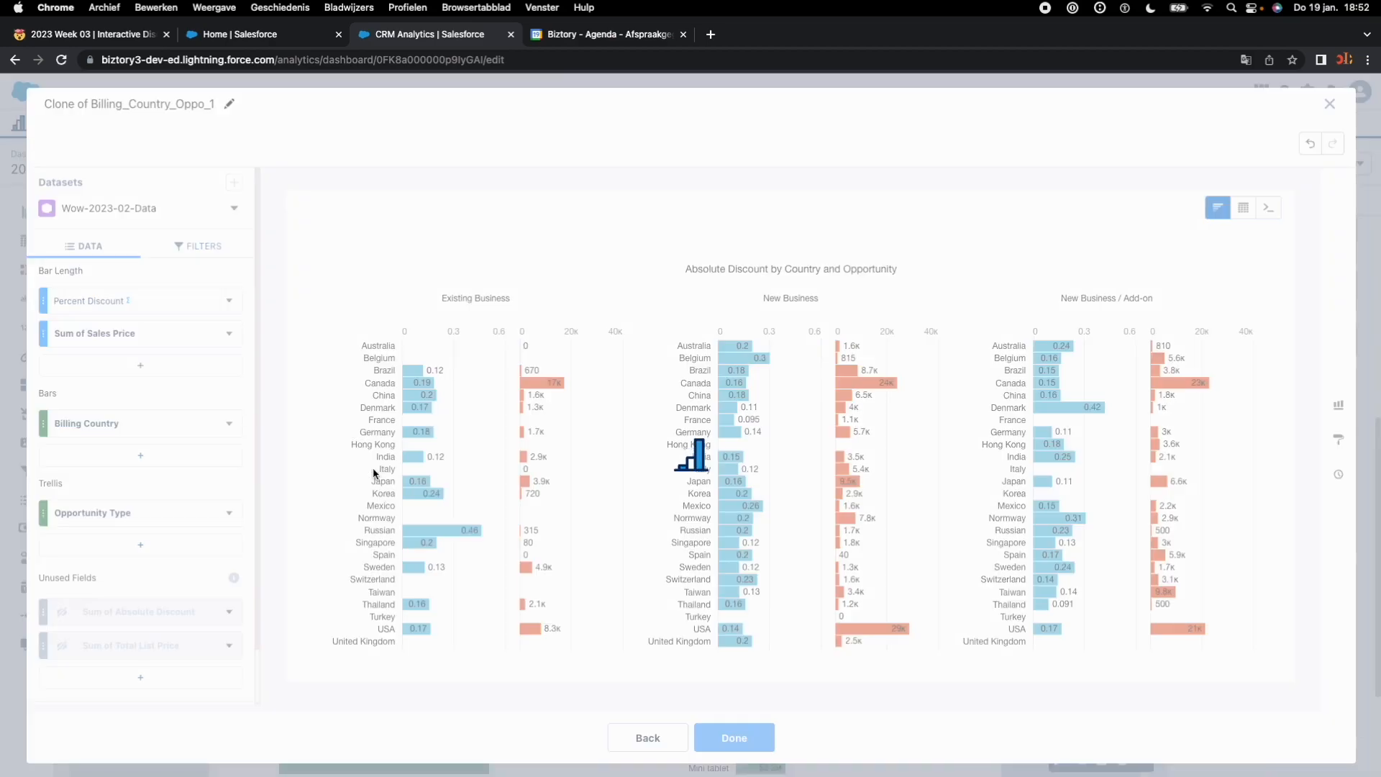
- Delete Percent Discount, the Billing Country bars grouping and the Opportunity Type trellis from the tooltip chart
click(229, 300)
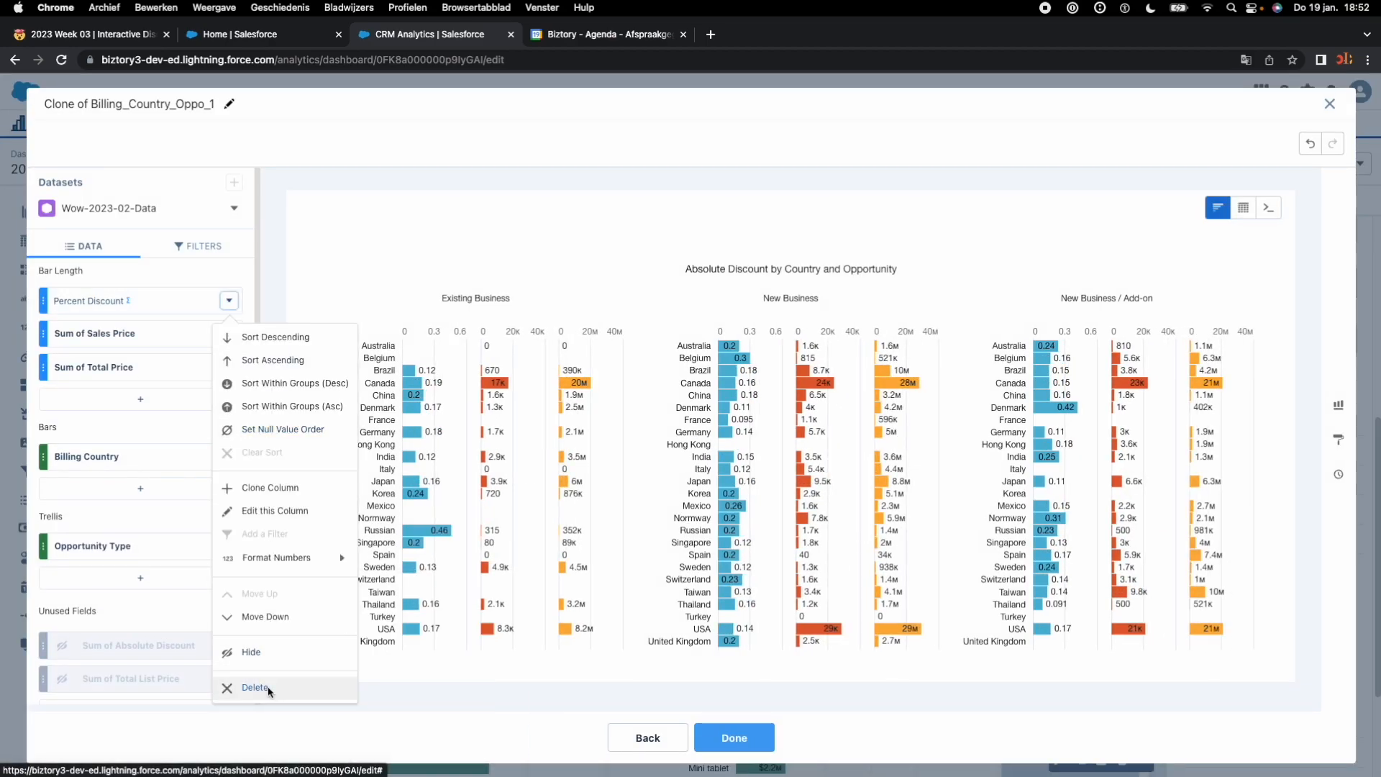
click(269, 687)
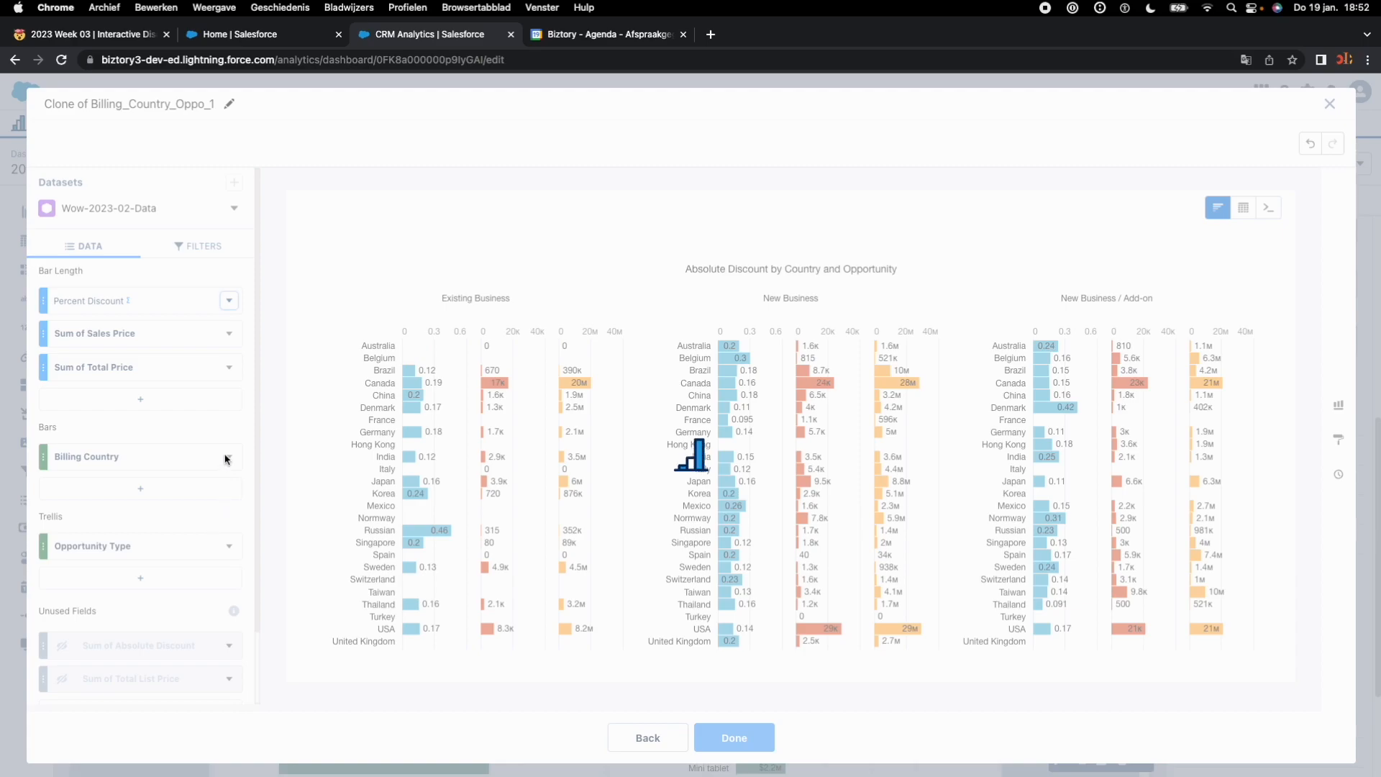
click(230, 430)
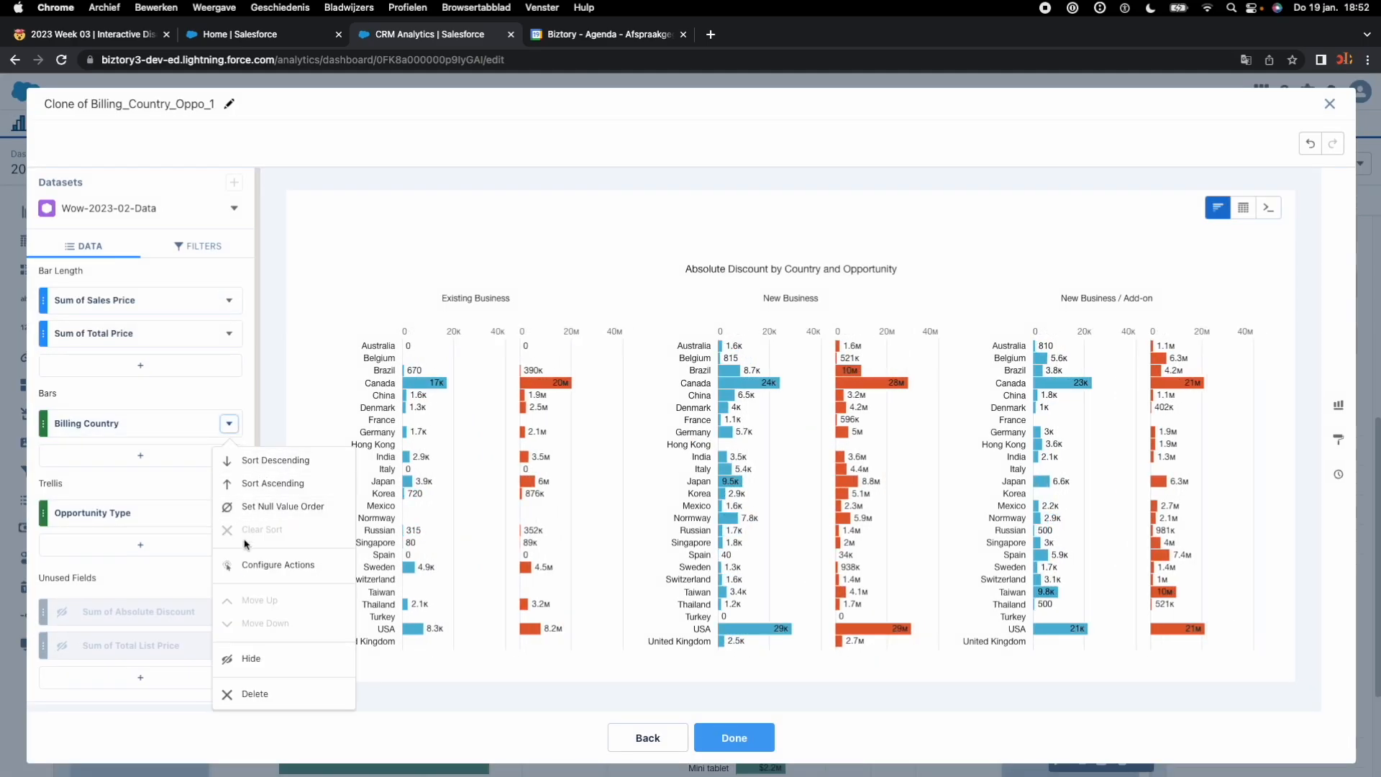
click(257, 689)
click(229, 482)
click(259, 748)
- Delete the unused Sum of Absolute Discount and Sum of Total List Price fields from the tooltip chart
click(229, 551)
click(234, 586)
click(228, 550)
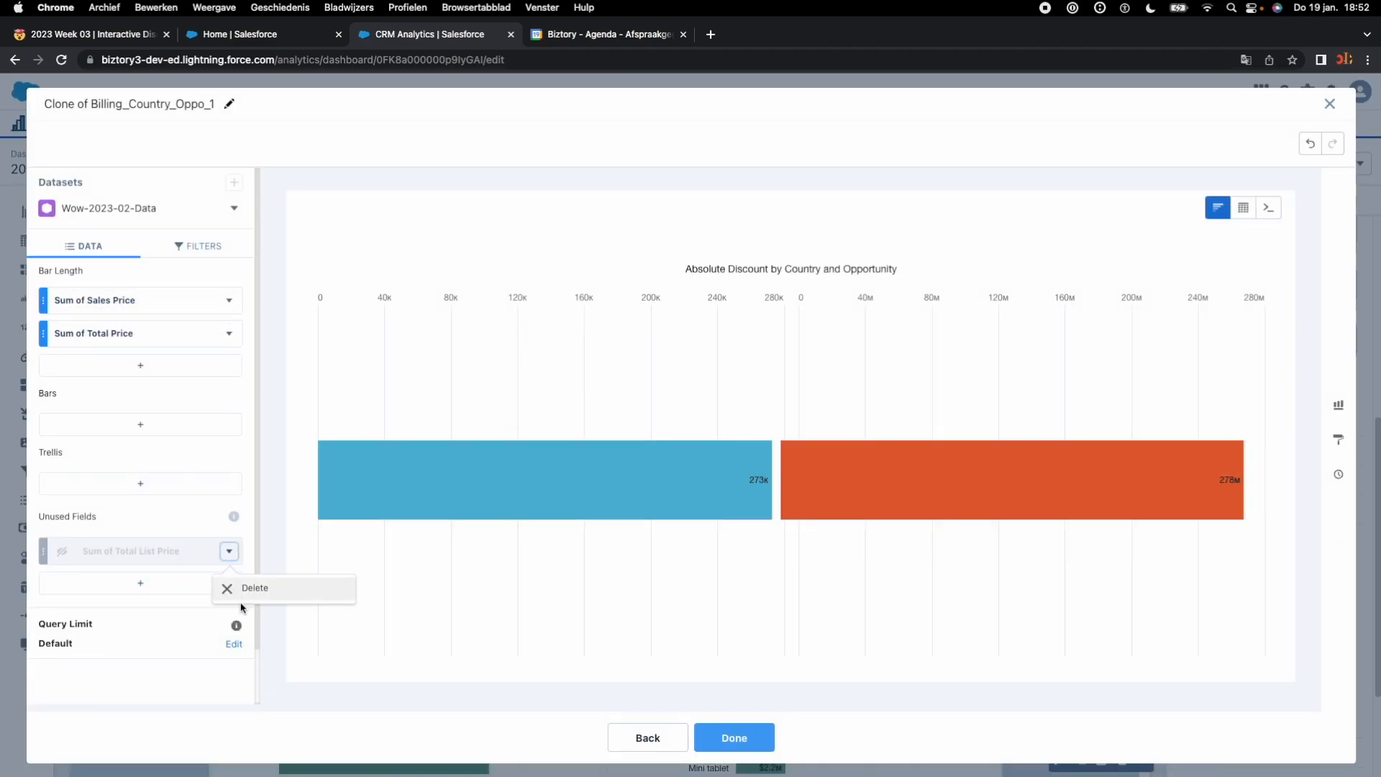
click(230, 586)
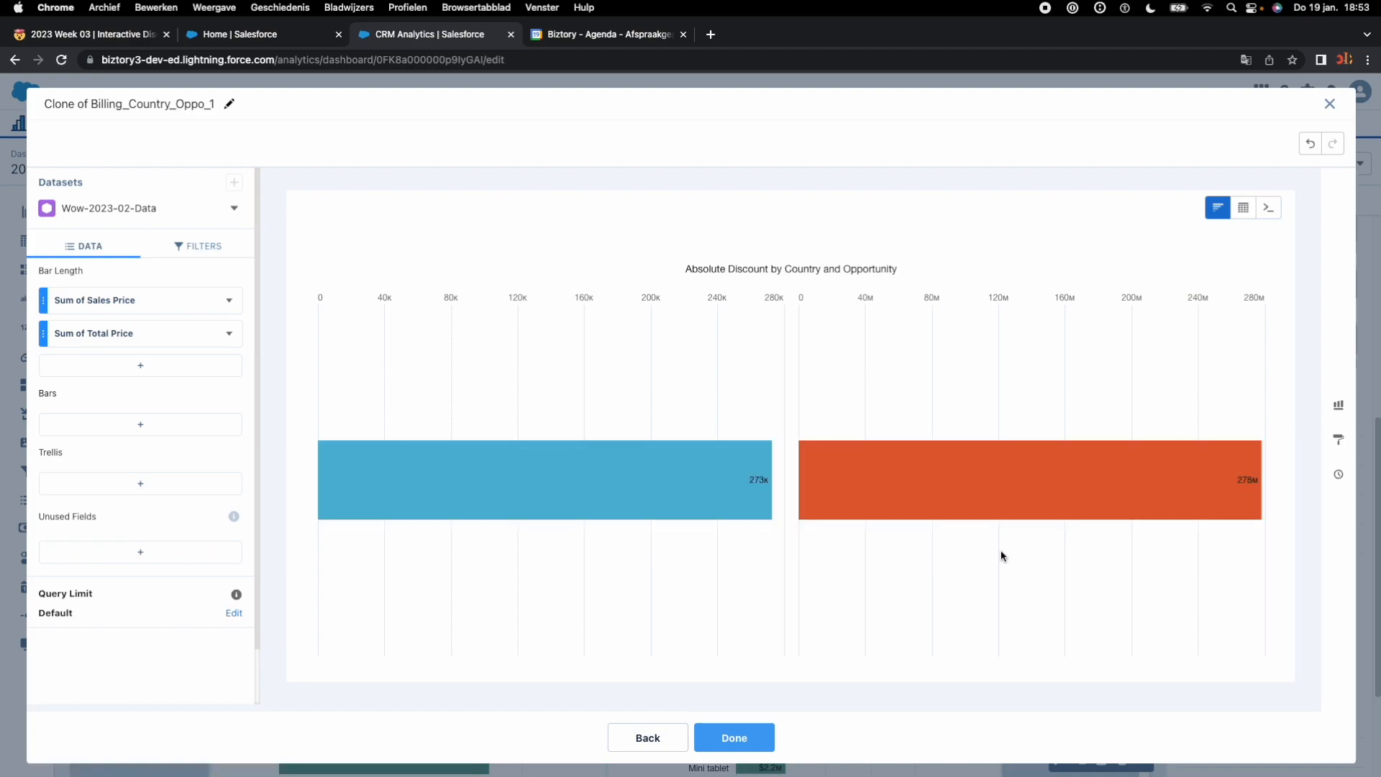
- Set the tooltip chart's axis mode to Dual Axis, finish it and preview the tooltip on the dashboard's country bars
click(1338, 440)
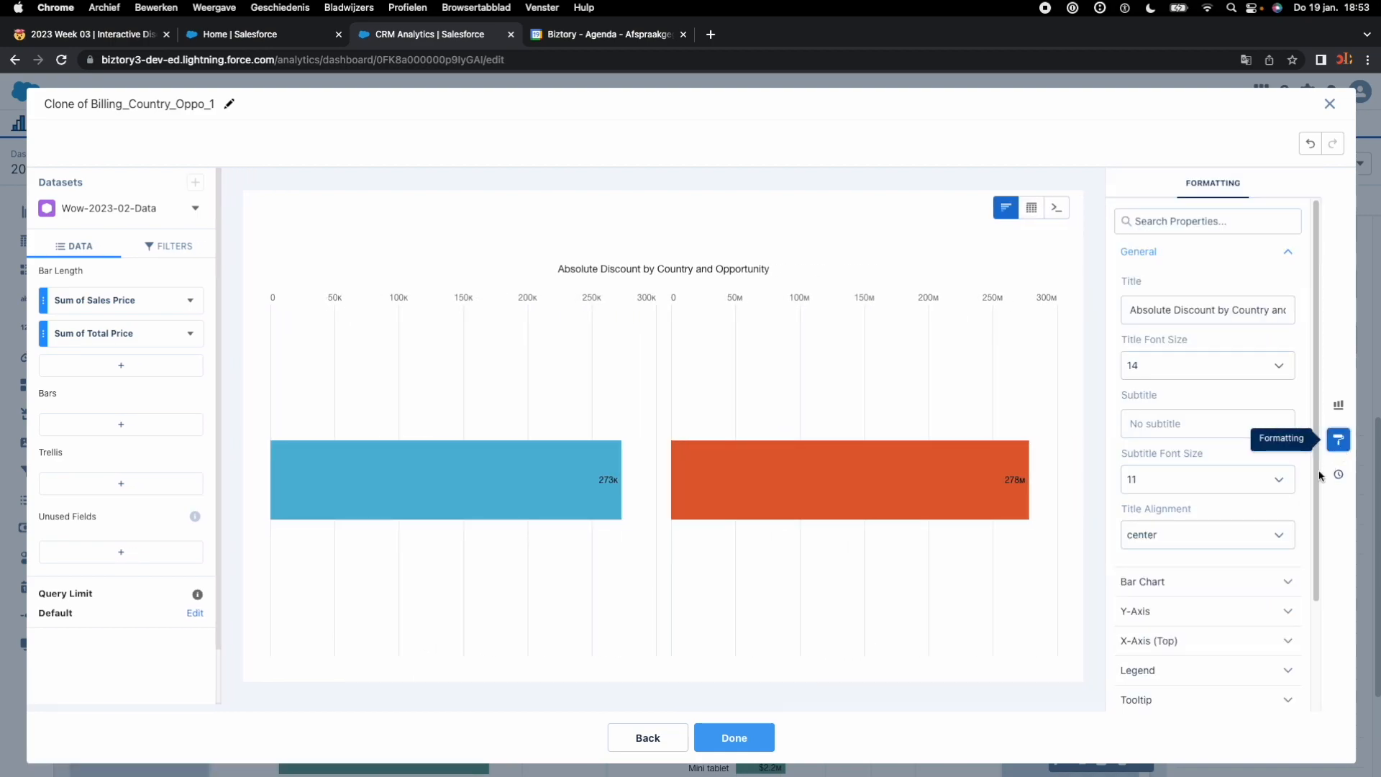
scroll(1231, 567, down, 3)
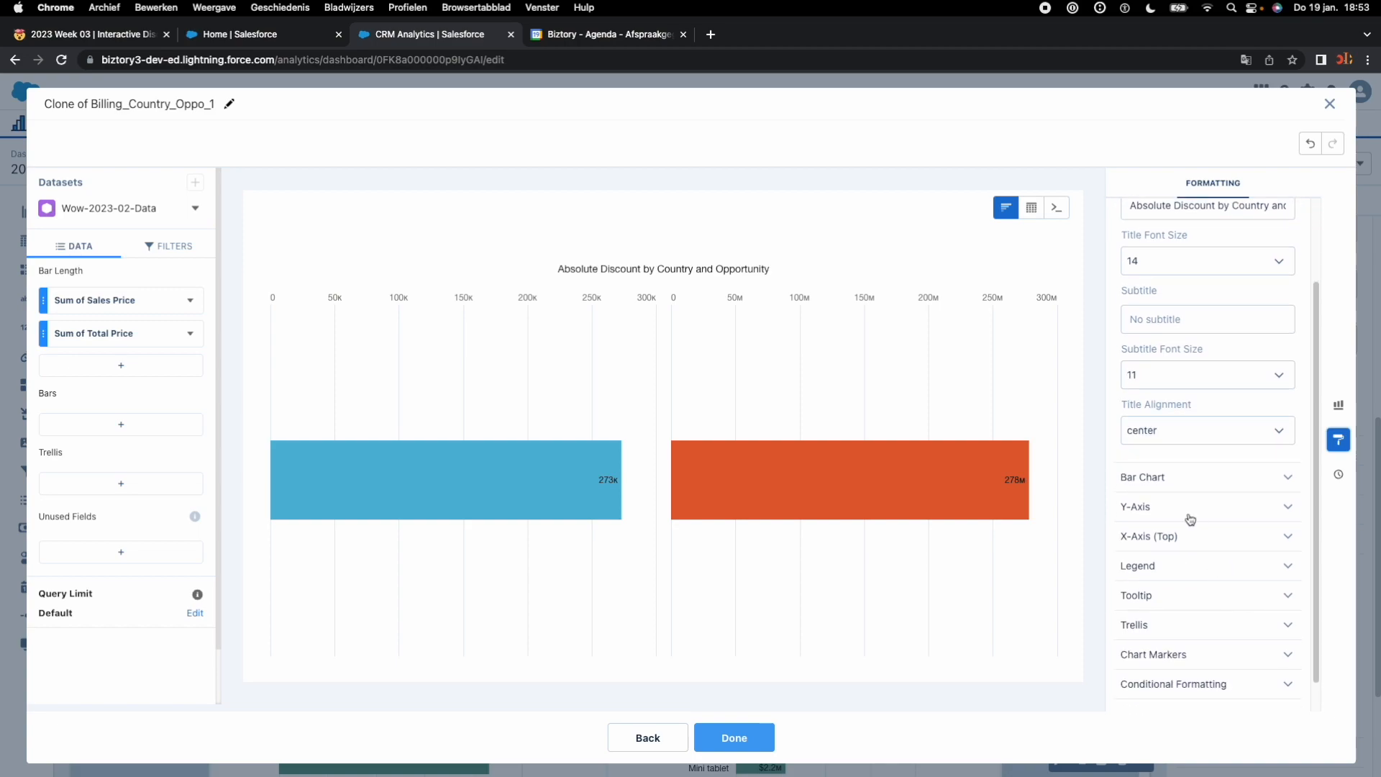
click(1169, 478)
click(1188, 555)
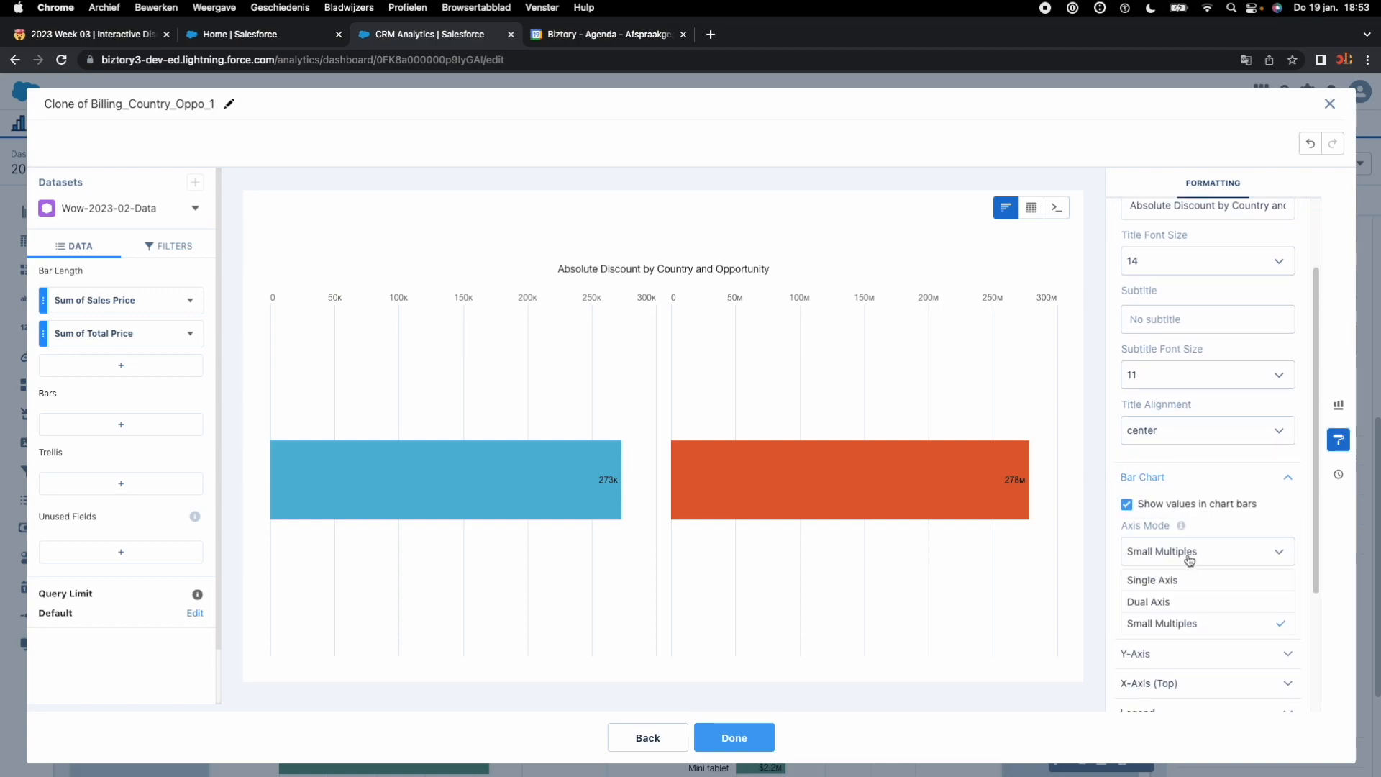
click(1187, 602)
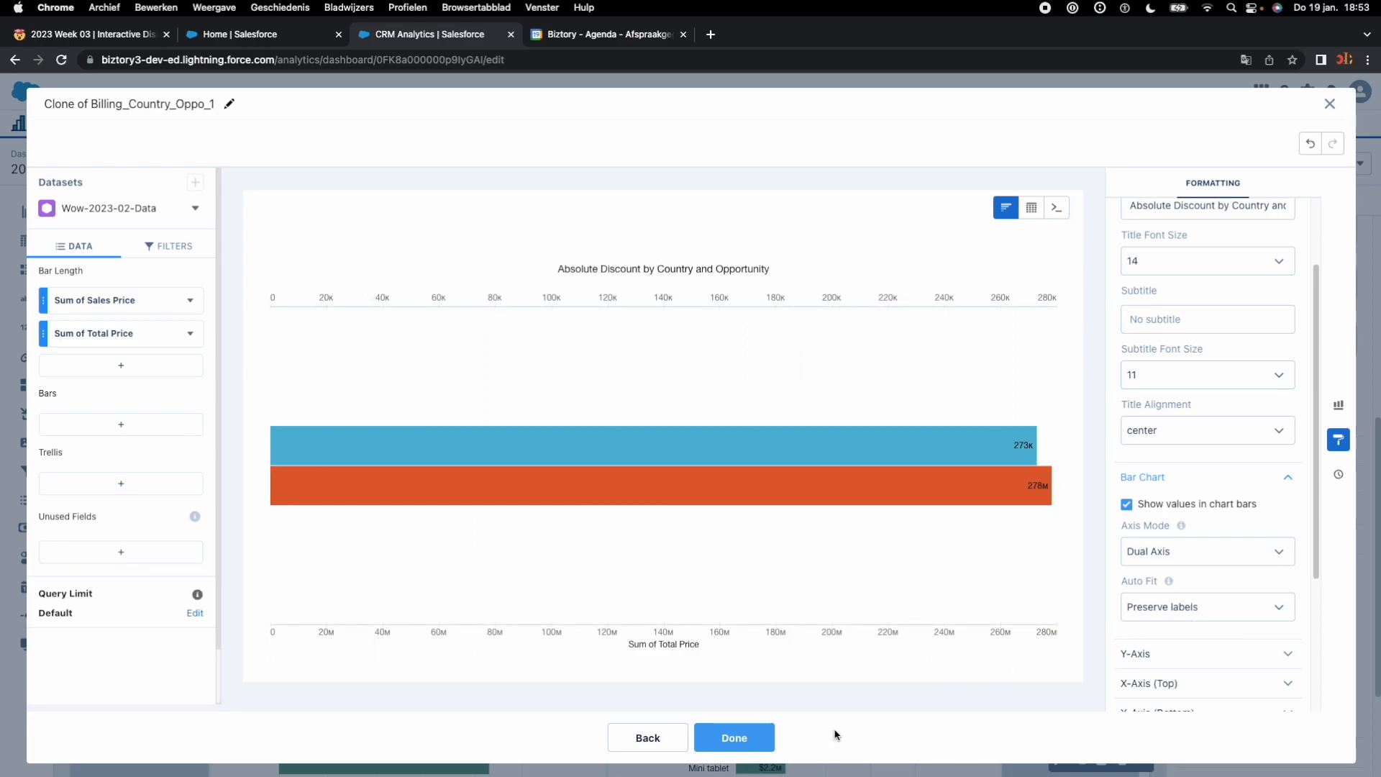
click(741, 735)
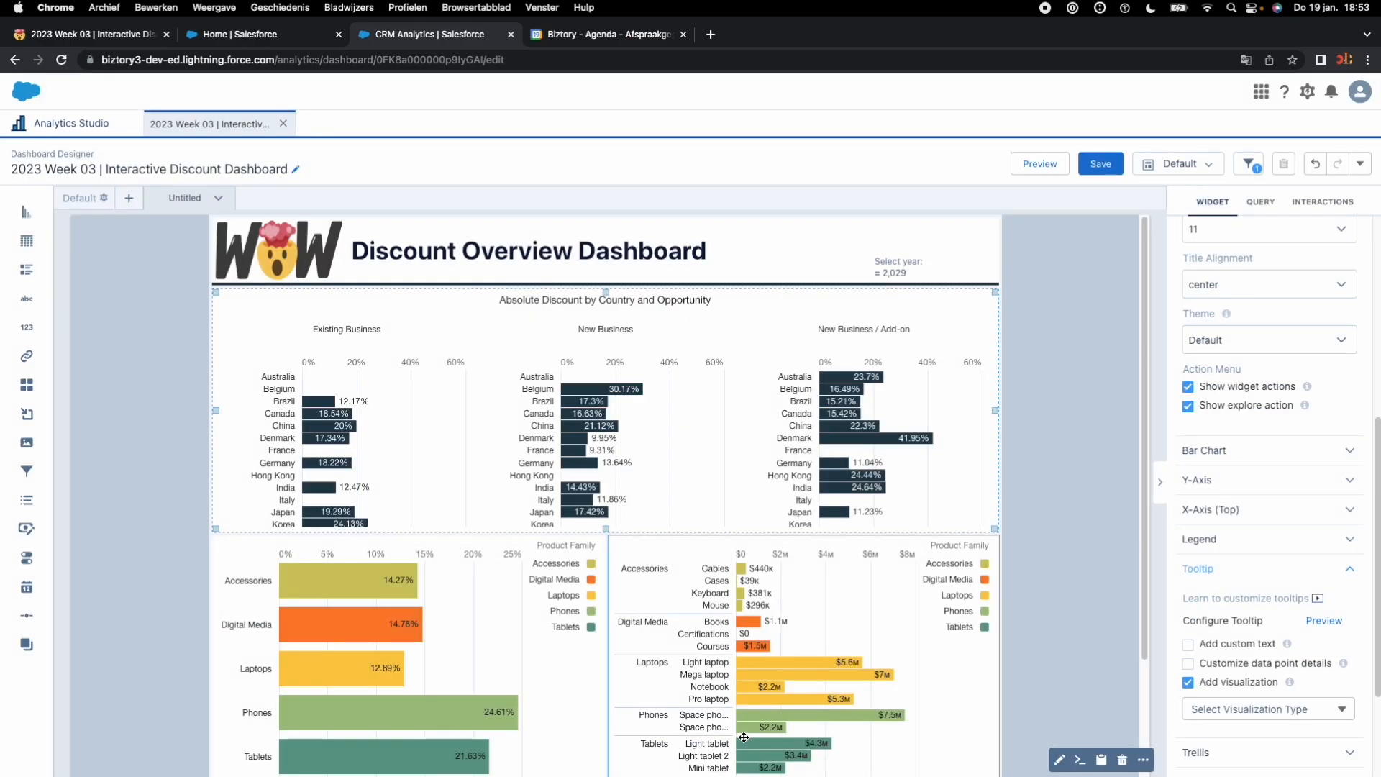
click(1040, 165)
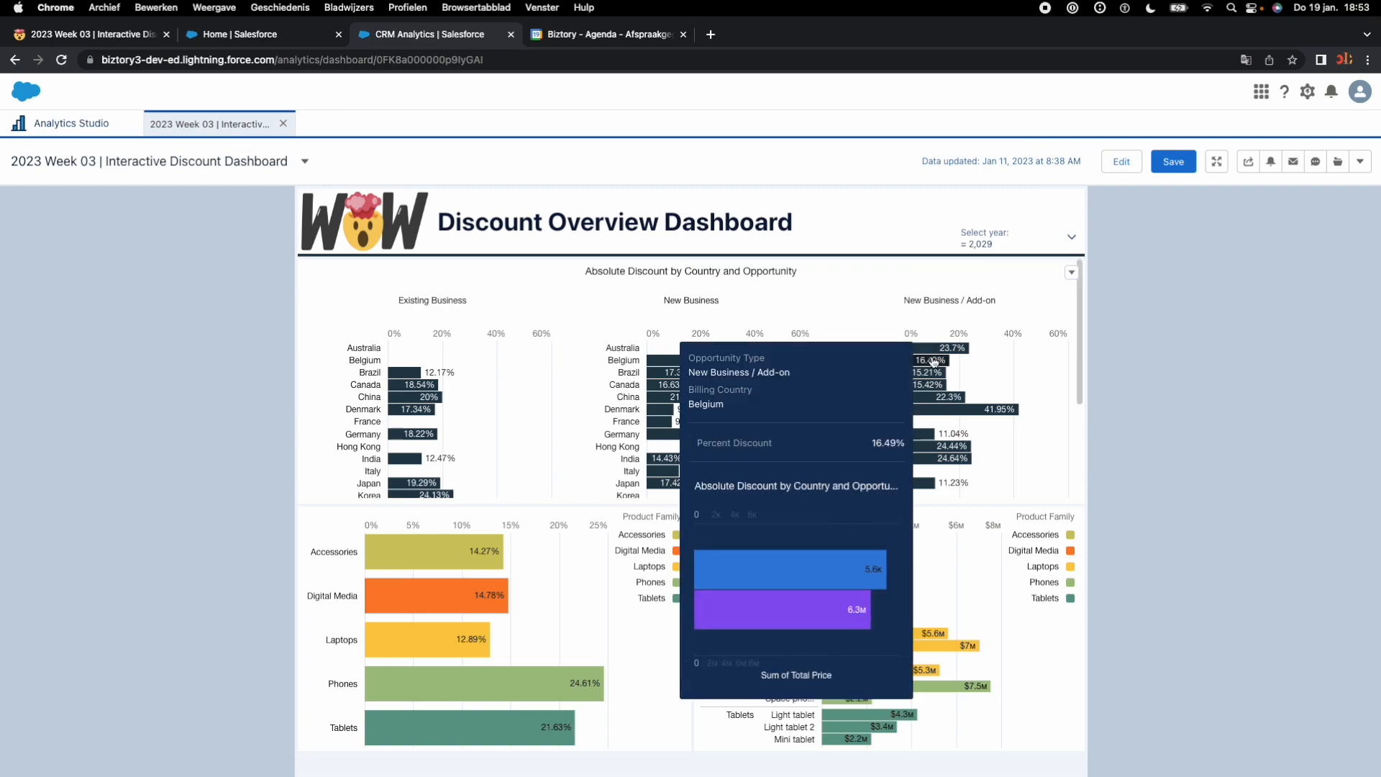
mouse_move(934, 386)
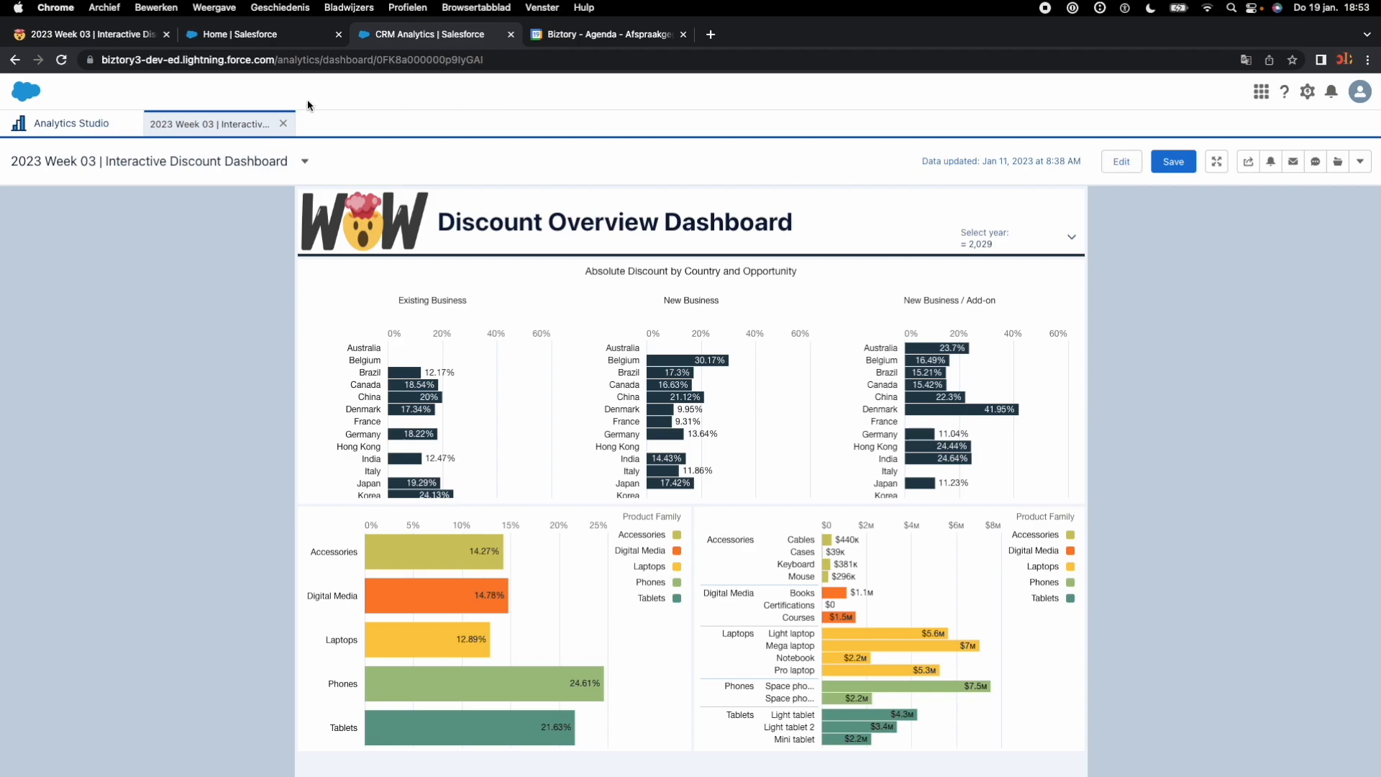
- Switch to the Workout Wednesday challenge page and read the requirements for changing the facetting of each chart
click(106, 45)
scroll(525, 298, up, 2)
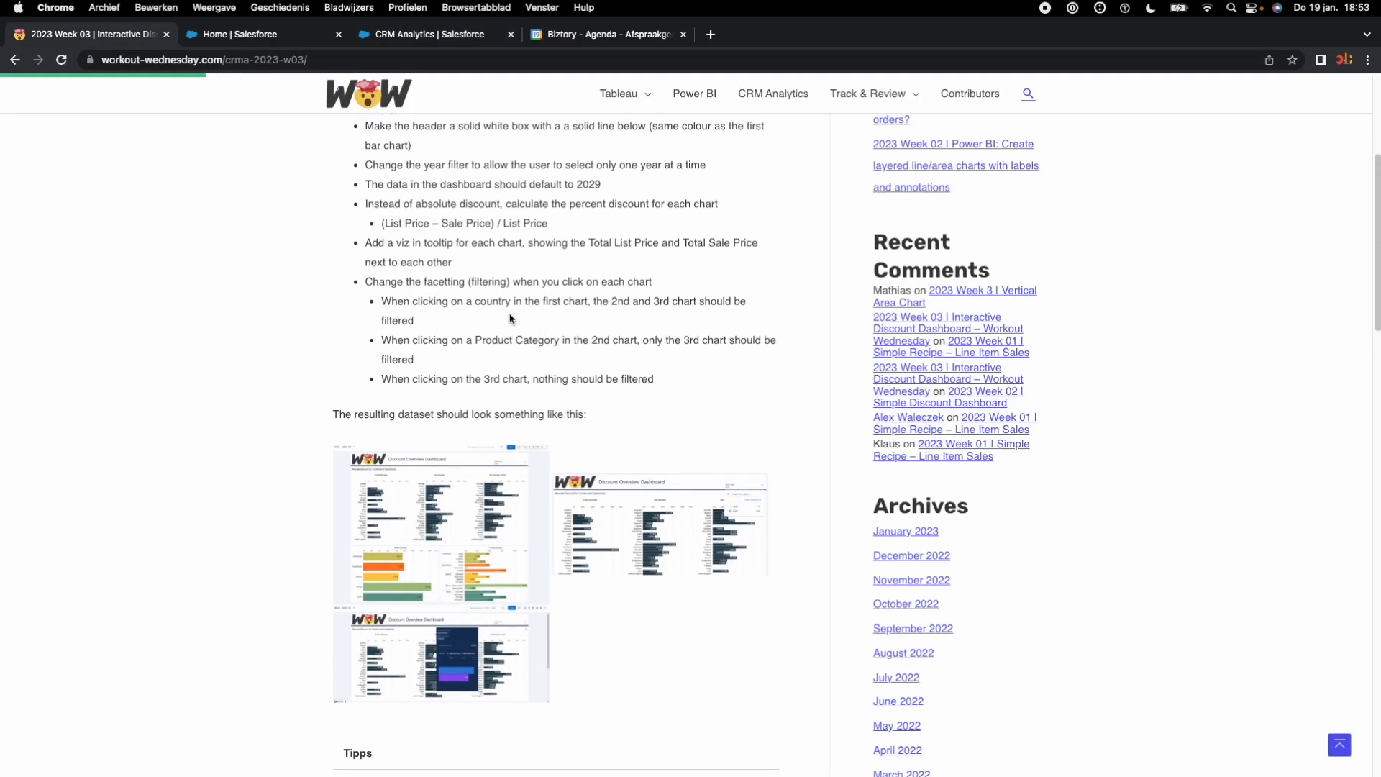
drag(424, 283, 467, 284)
click(471, 285)
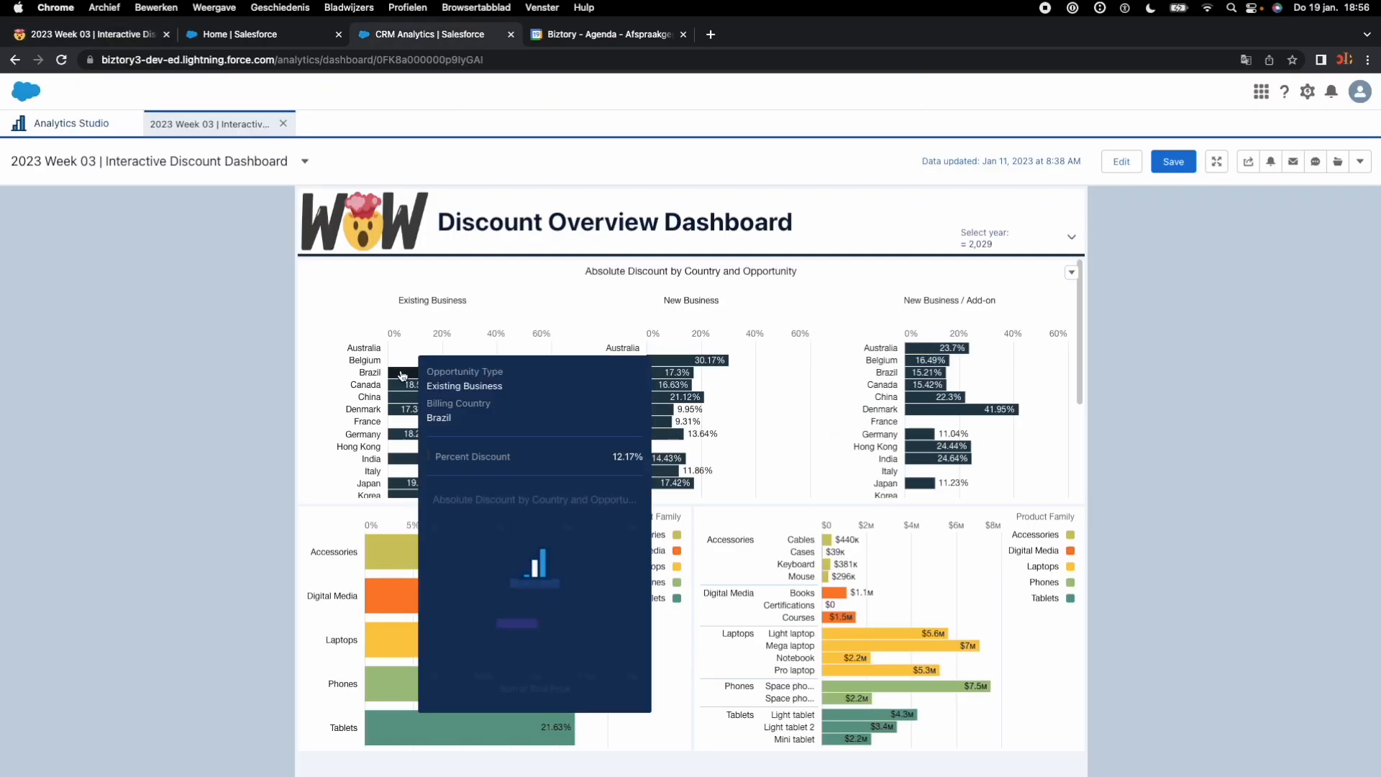
- Test the dashboard's faceting by selecting and clearing the Existing Business Brazil bar, the Accessories family bar and the Cables product bar
click(401, 375)
click(401, 375)
click(376, 548)
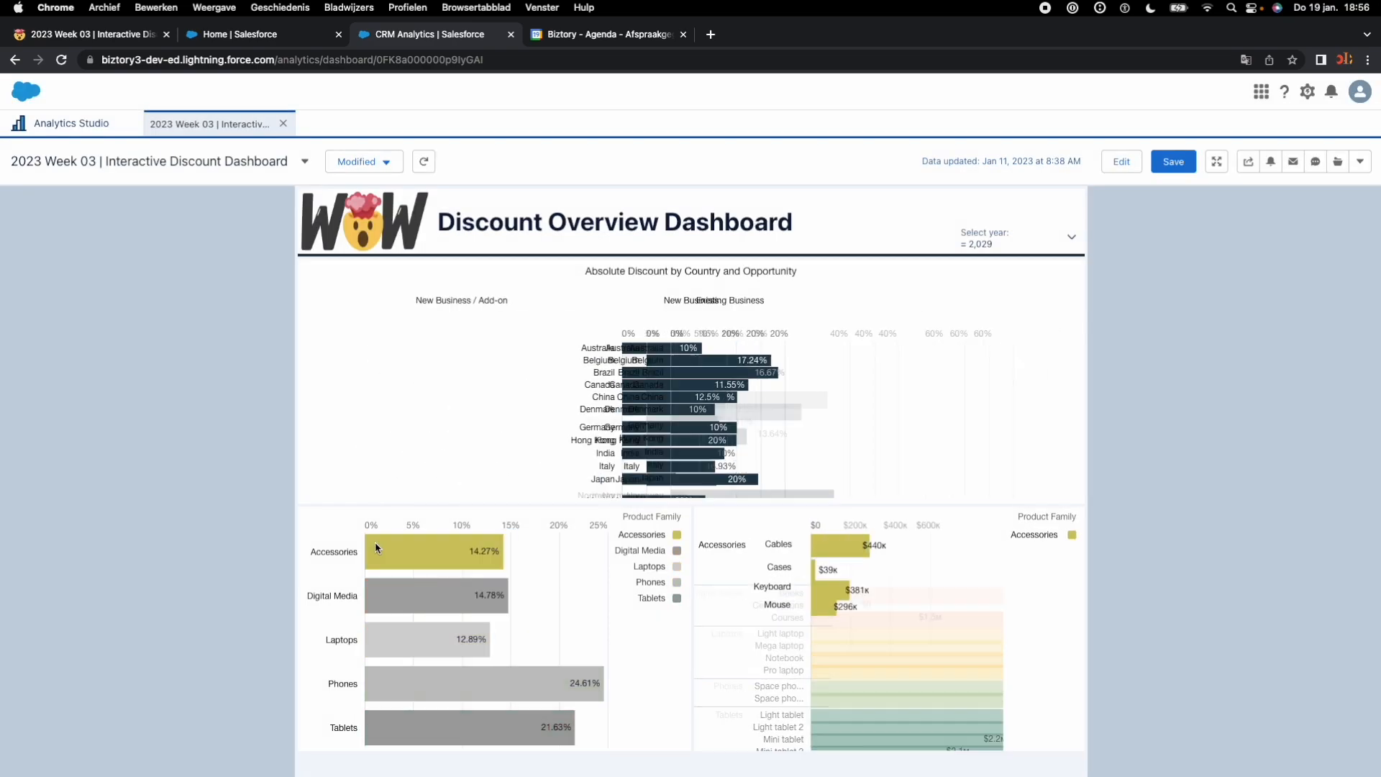
click(374, 541)
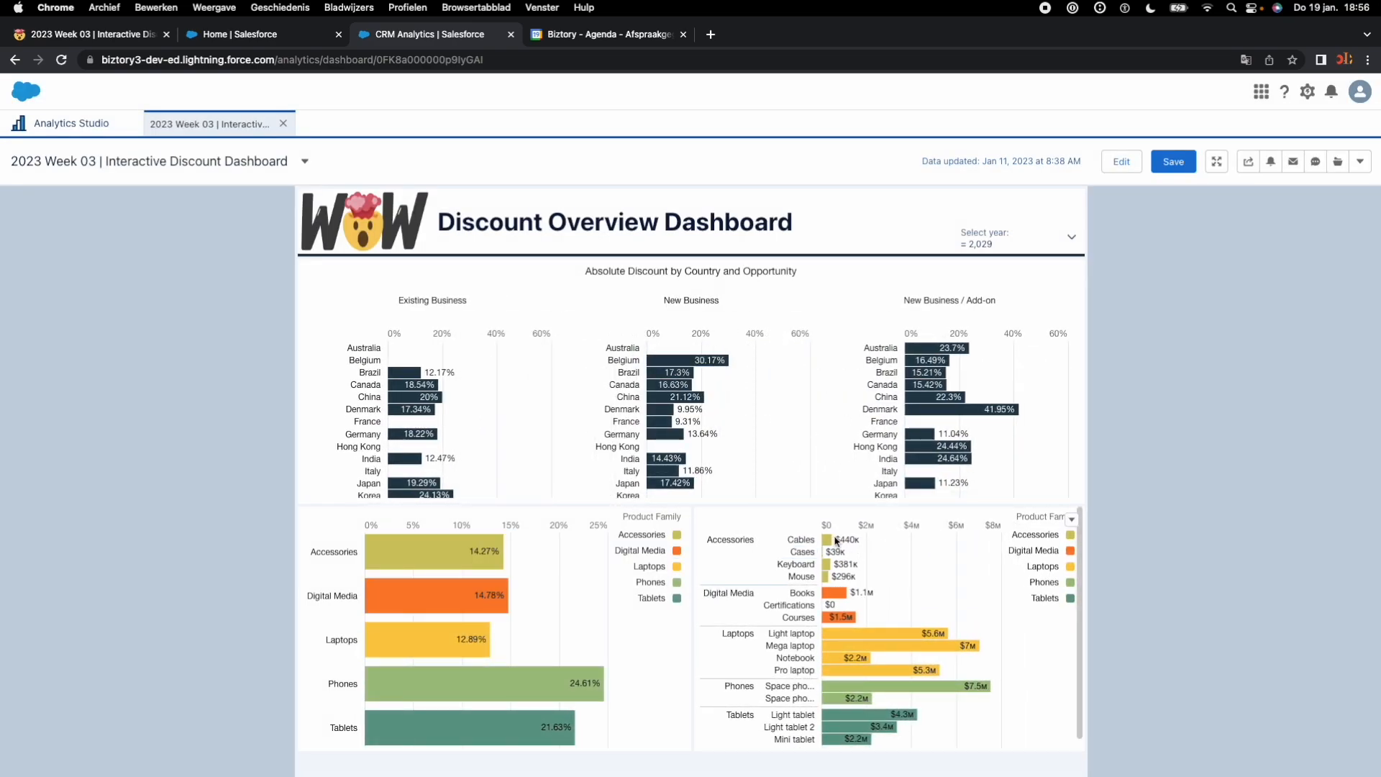
click(829, 540)
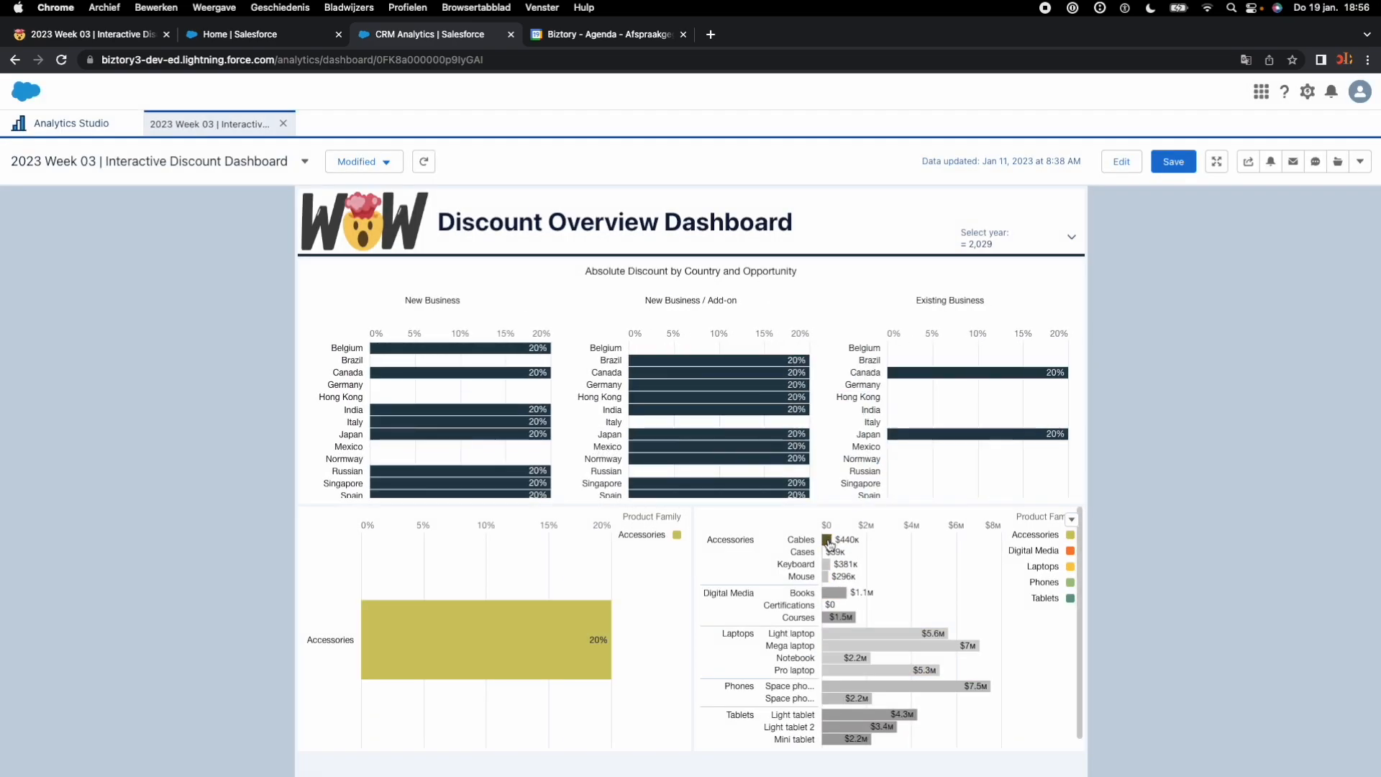
click(828, 543)
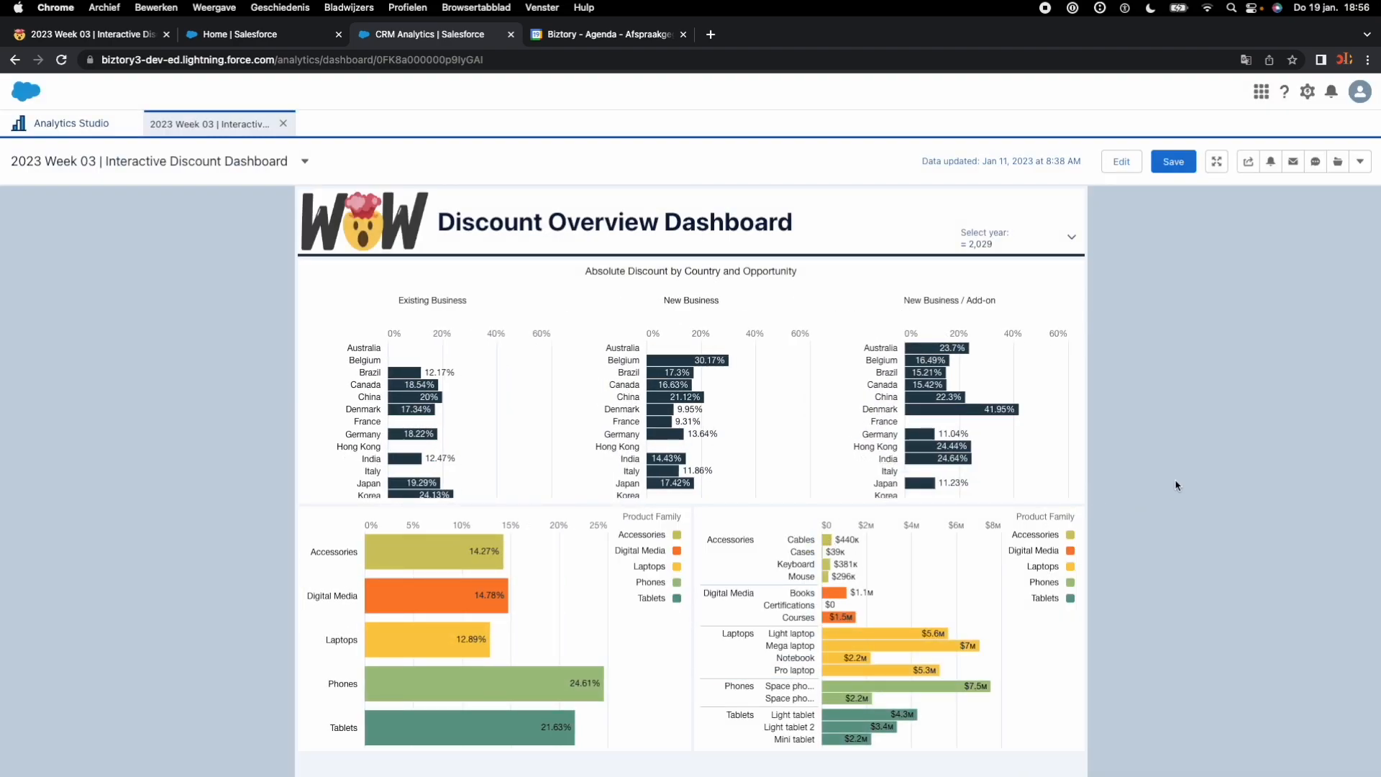
click(426, 550)
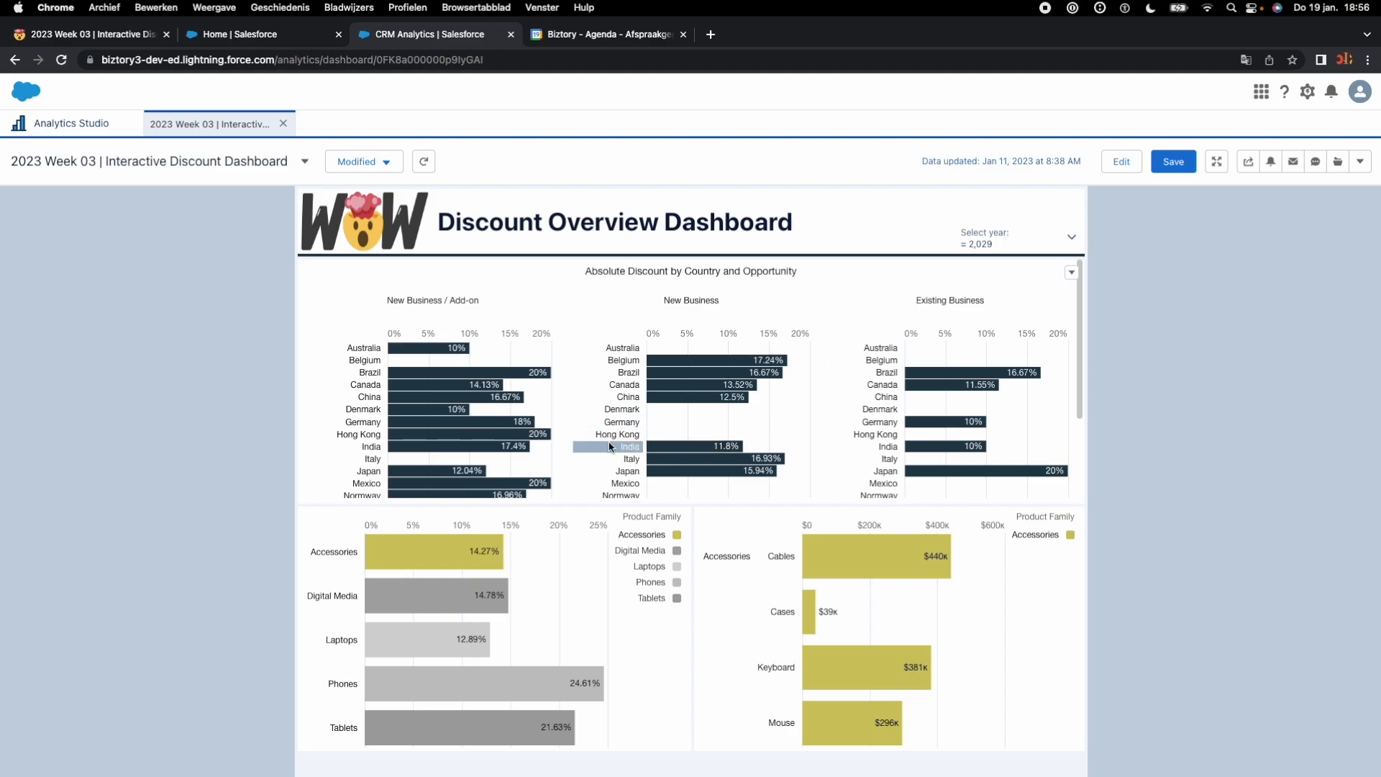
click(412, 564)
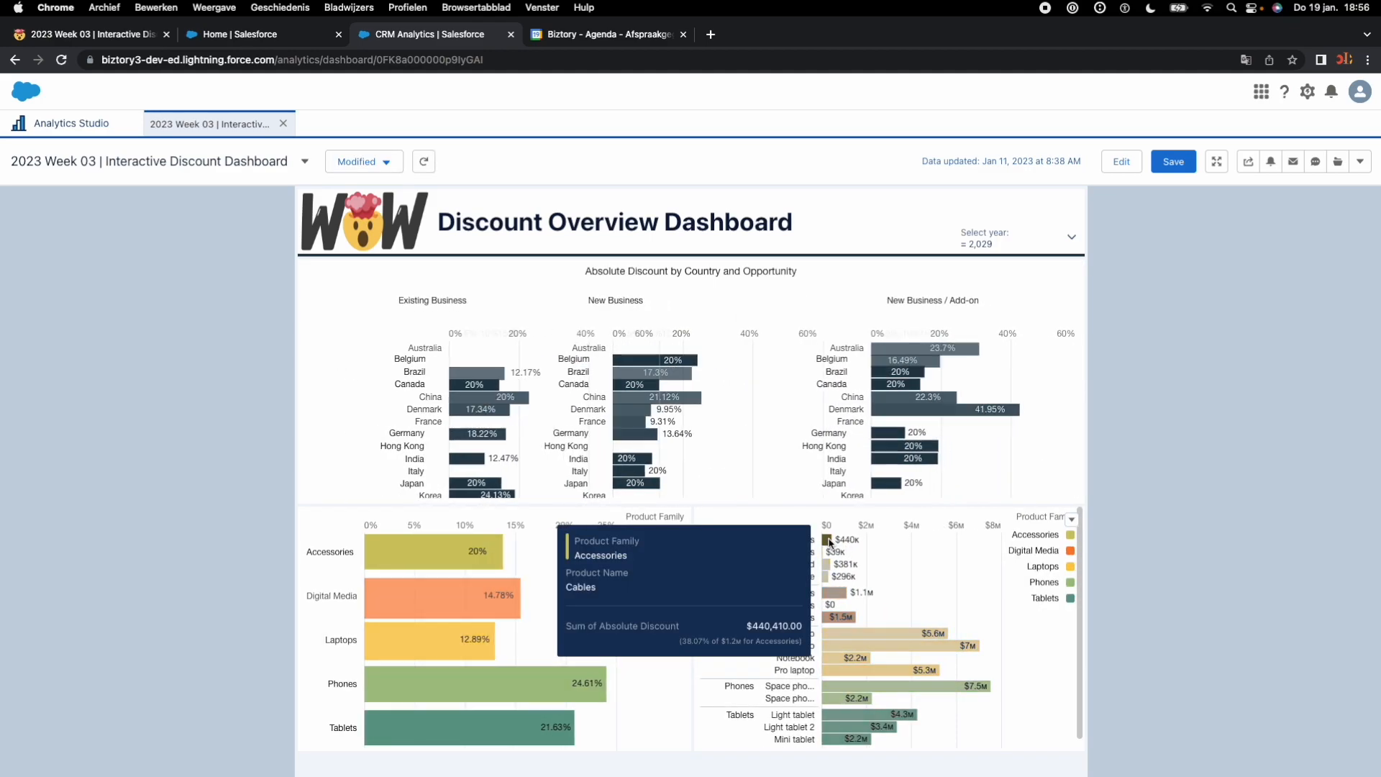
click(830, 540)
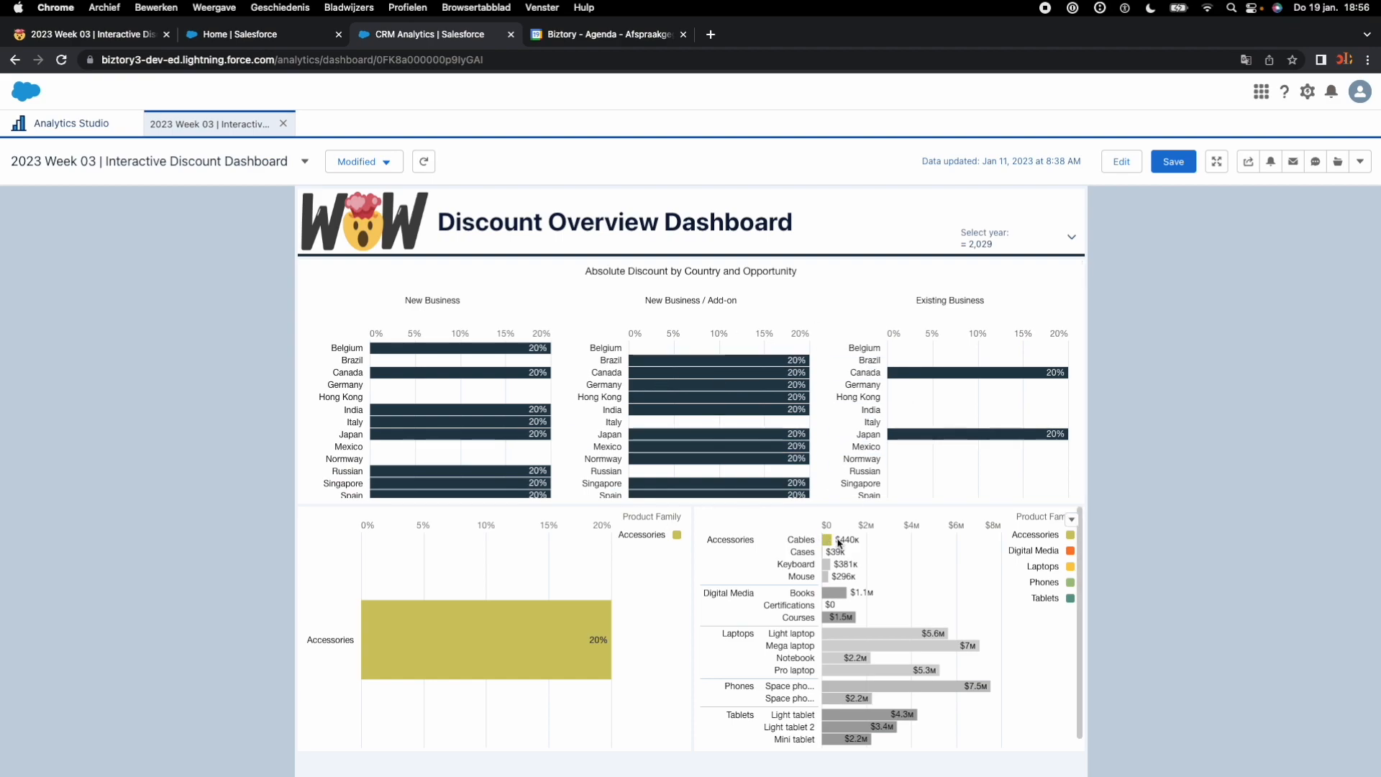
click(829, 543)
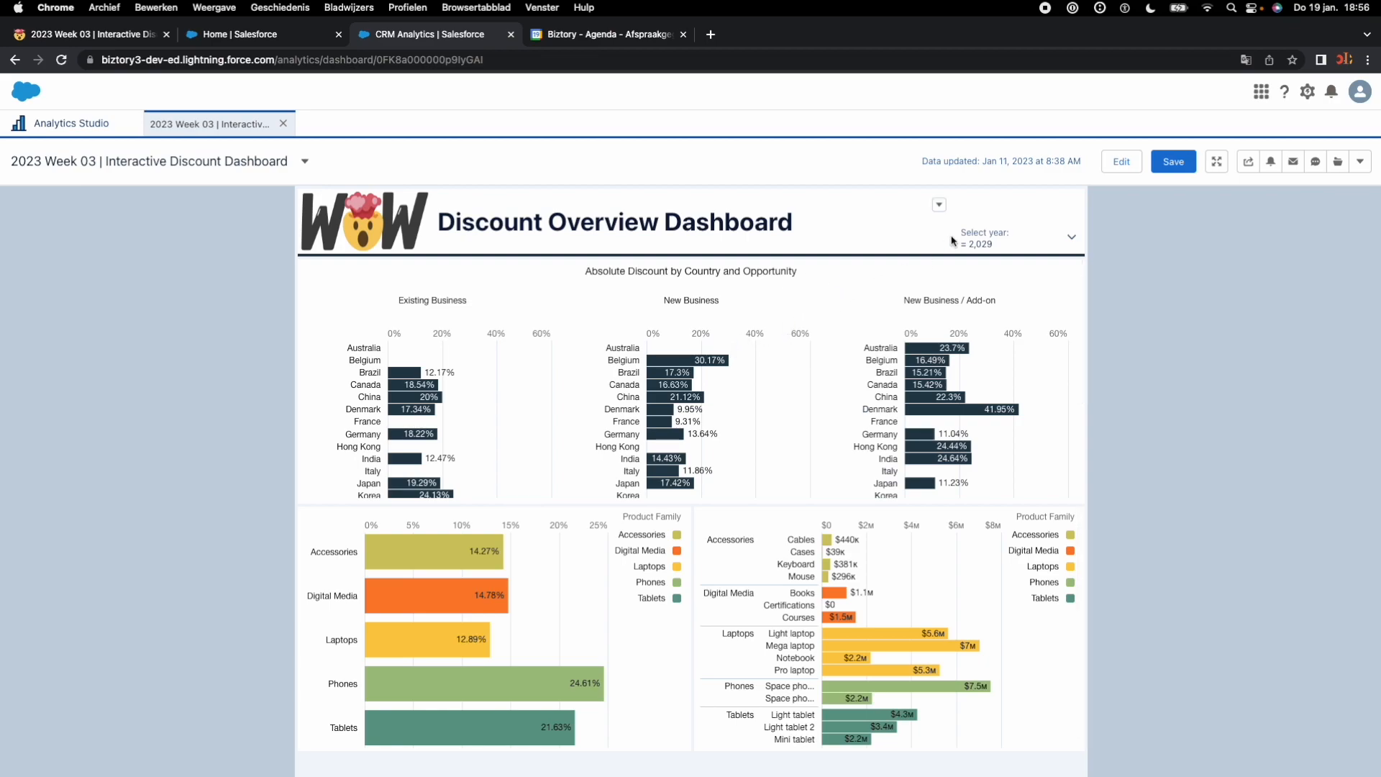
- Set the faceting of the country chart's Billing_Country_Oppo_1 query to None and save the dashboard
click(1121, 161)
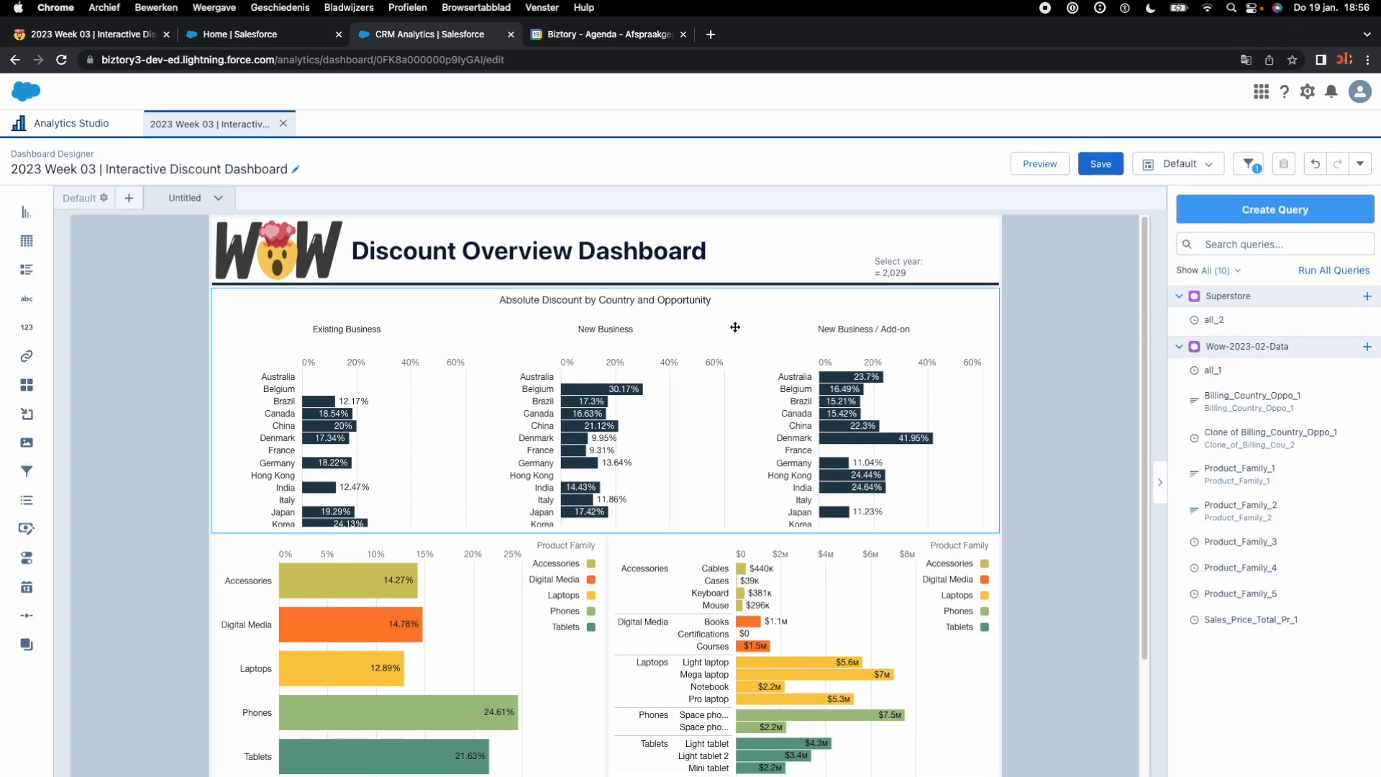
click(1272, 201)
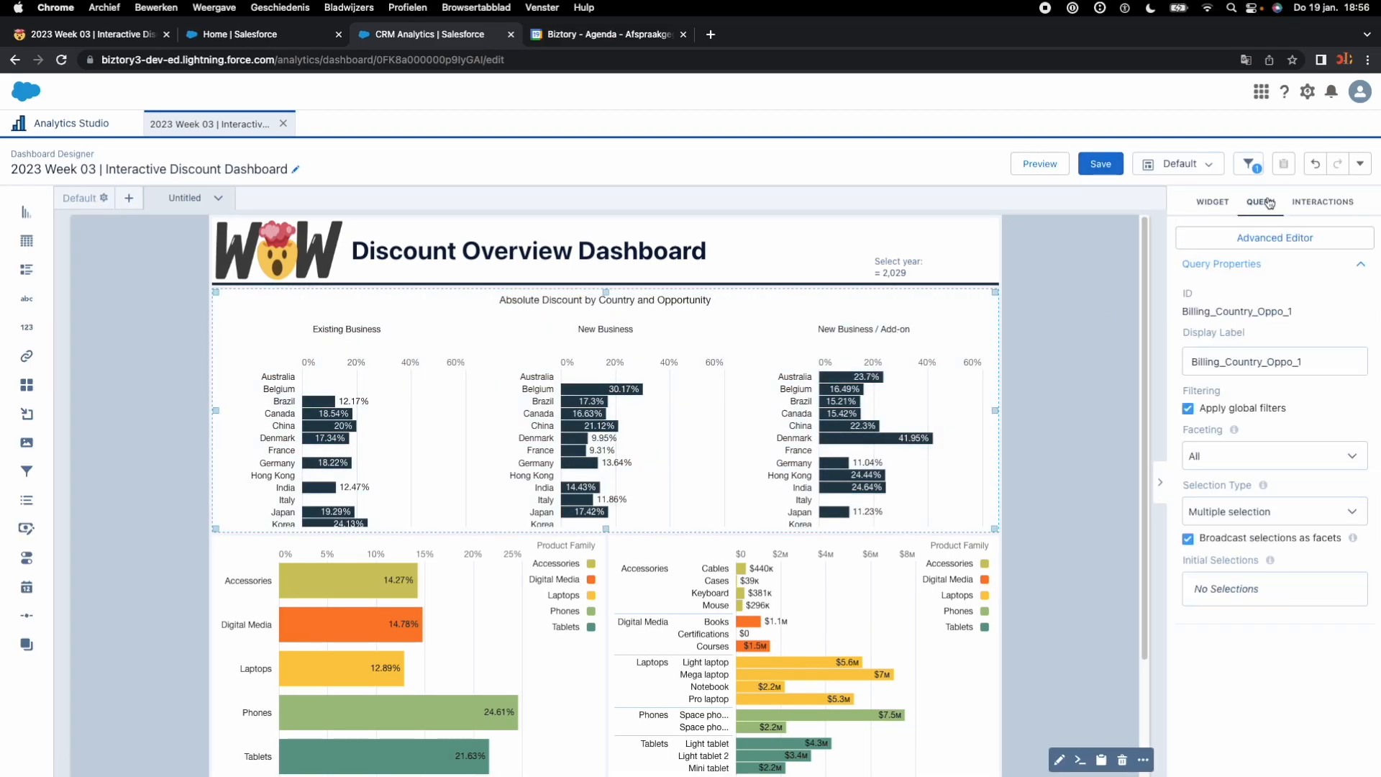
click(1208, 467)
click(1226, 547)
click(1101, 164)
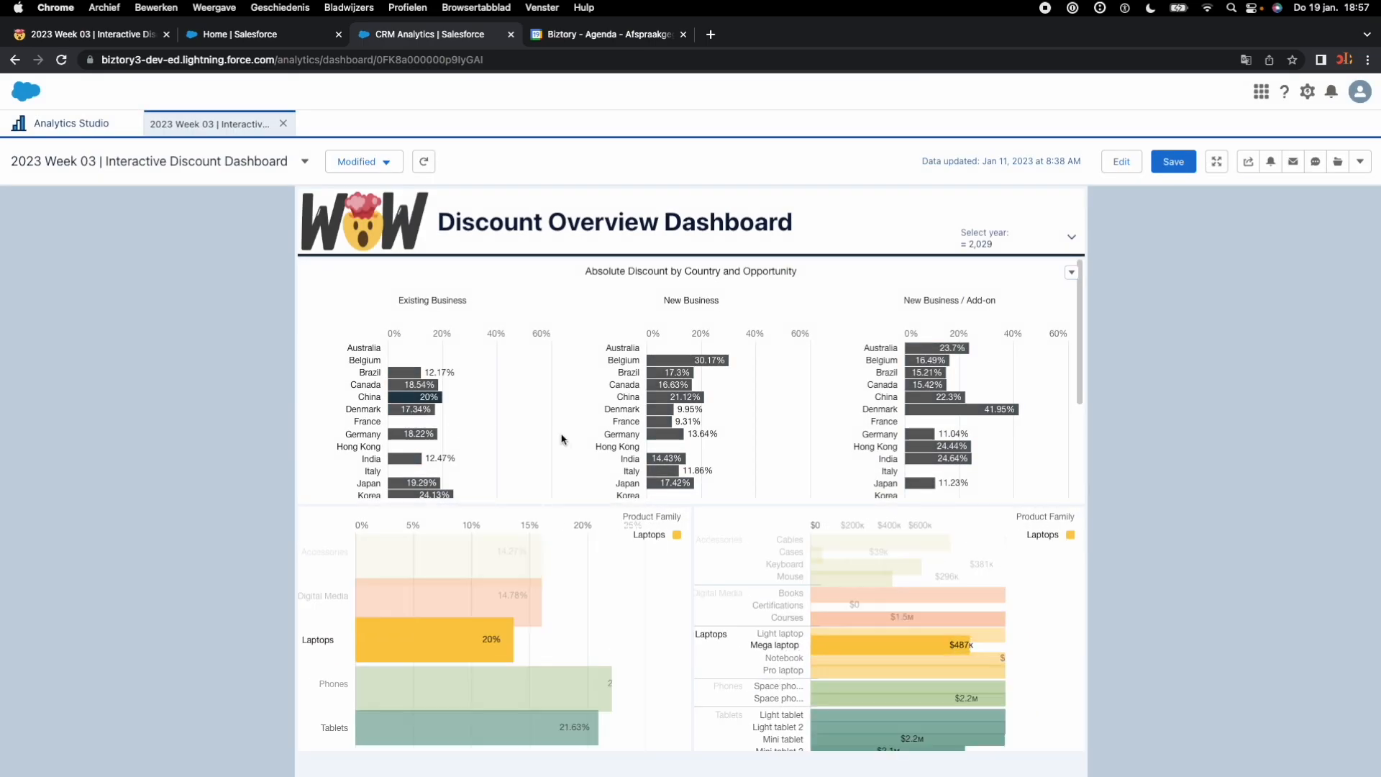
- Test the faceting by adding the New Business Germany bar, plus selecting and clearing the Digital Media family and Light laptop product bars
click(671, 435)
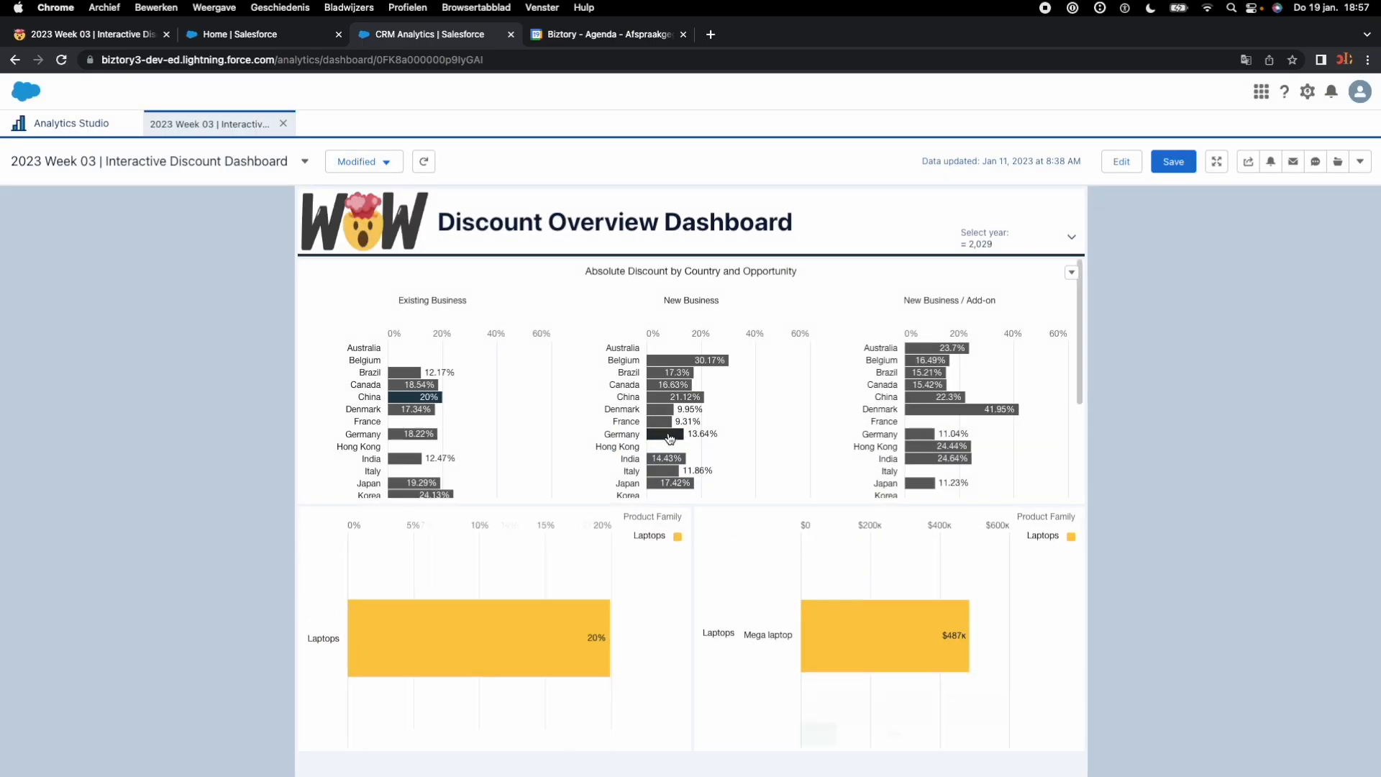
click(462, 560)
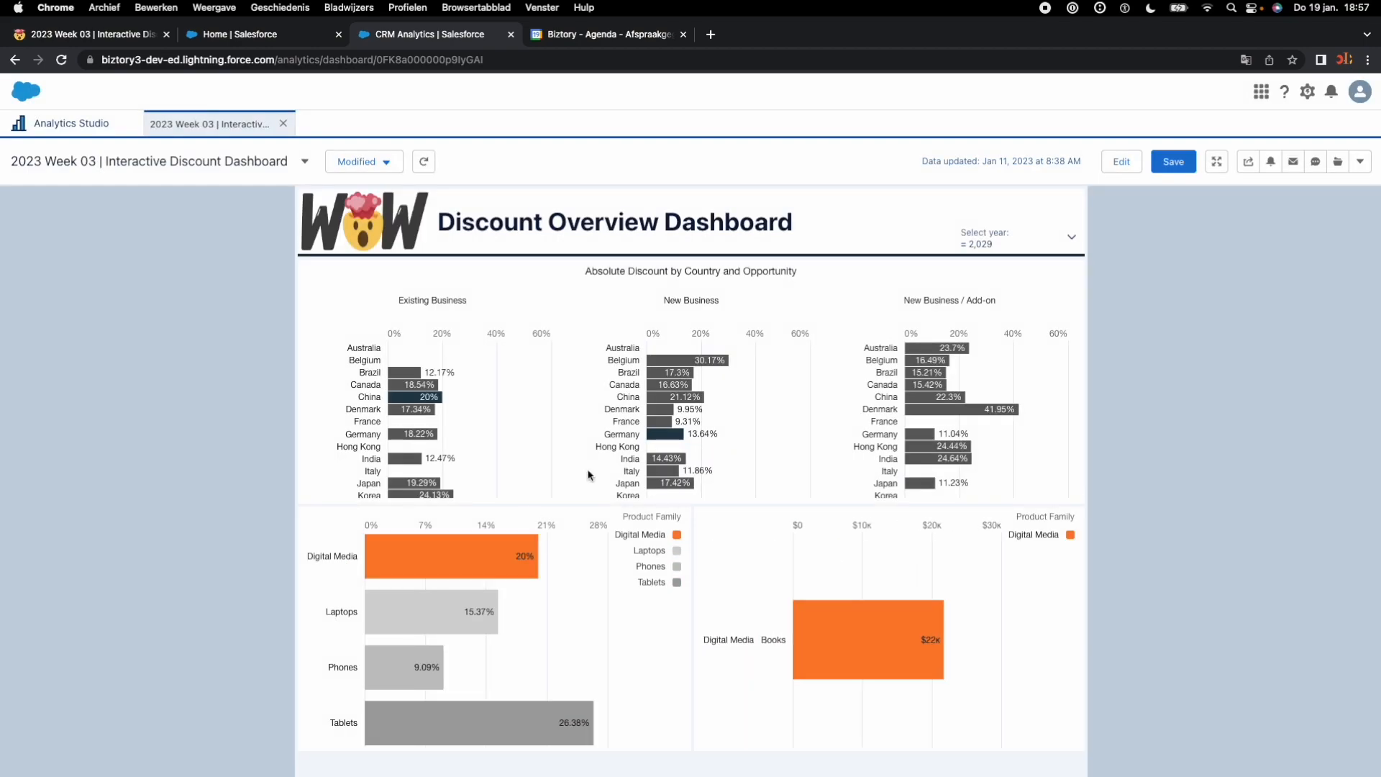
click(506, 568)
click(872, 577)
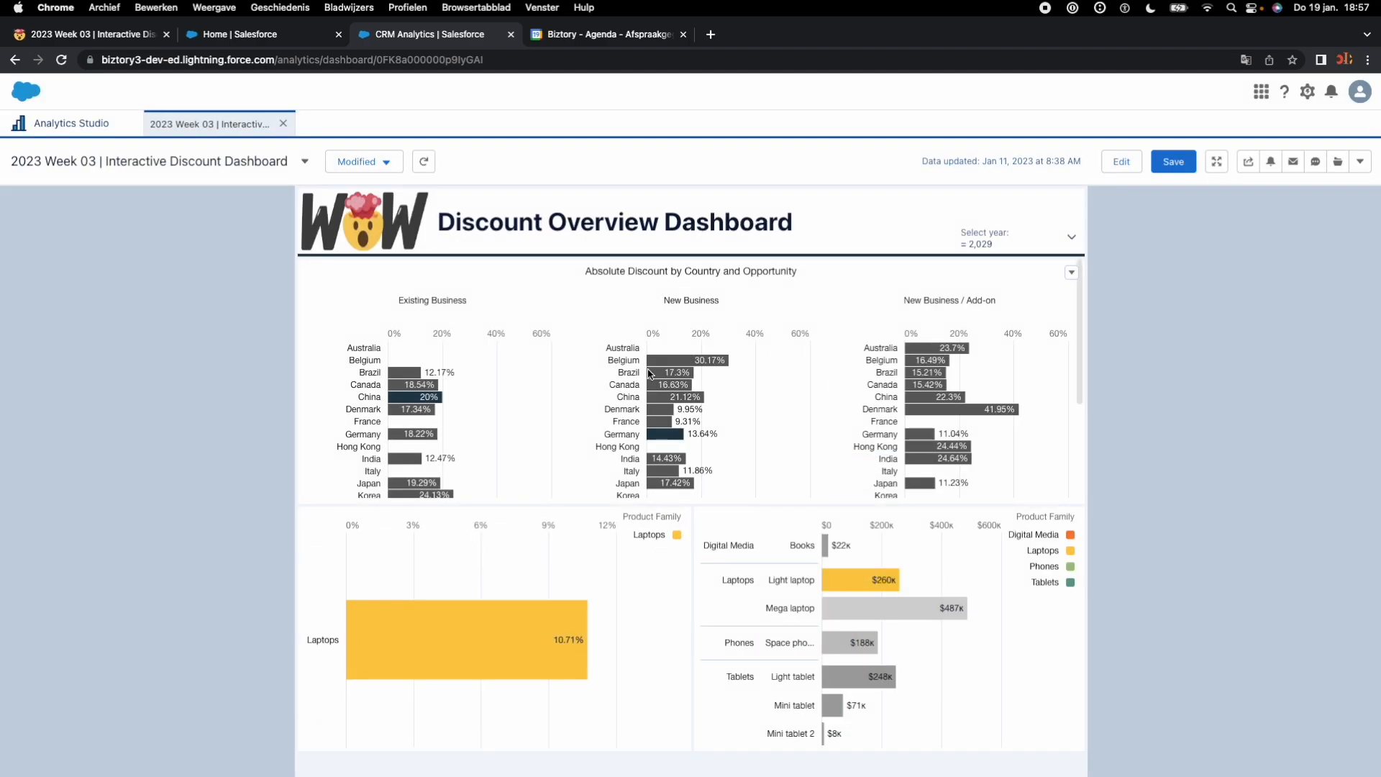
click(863, 584)
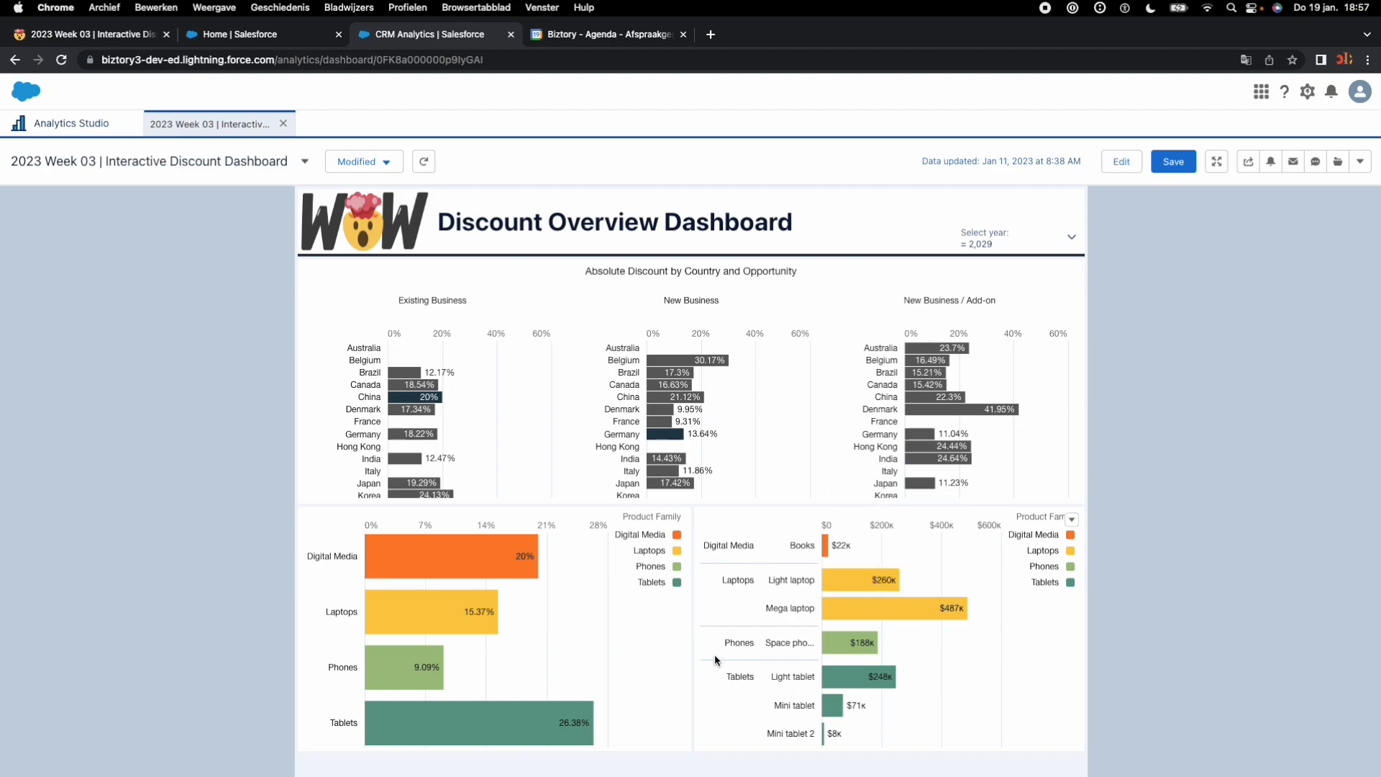
- Repeatedly select and clear the Digital Media family bar to check how it filters the product chart
click(464, 568)
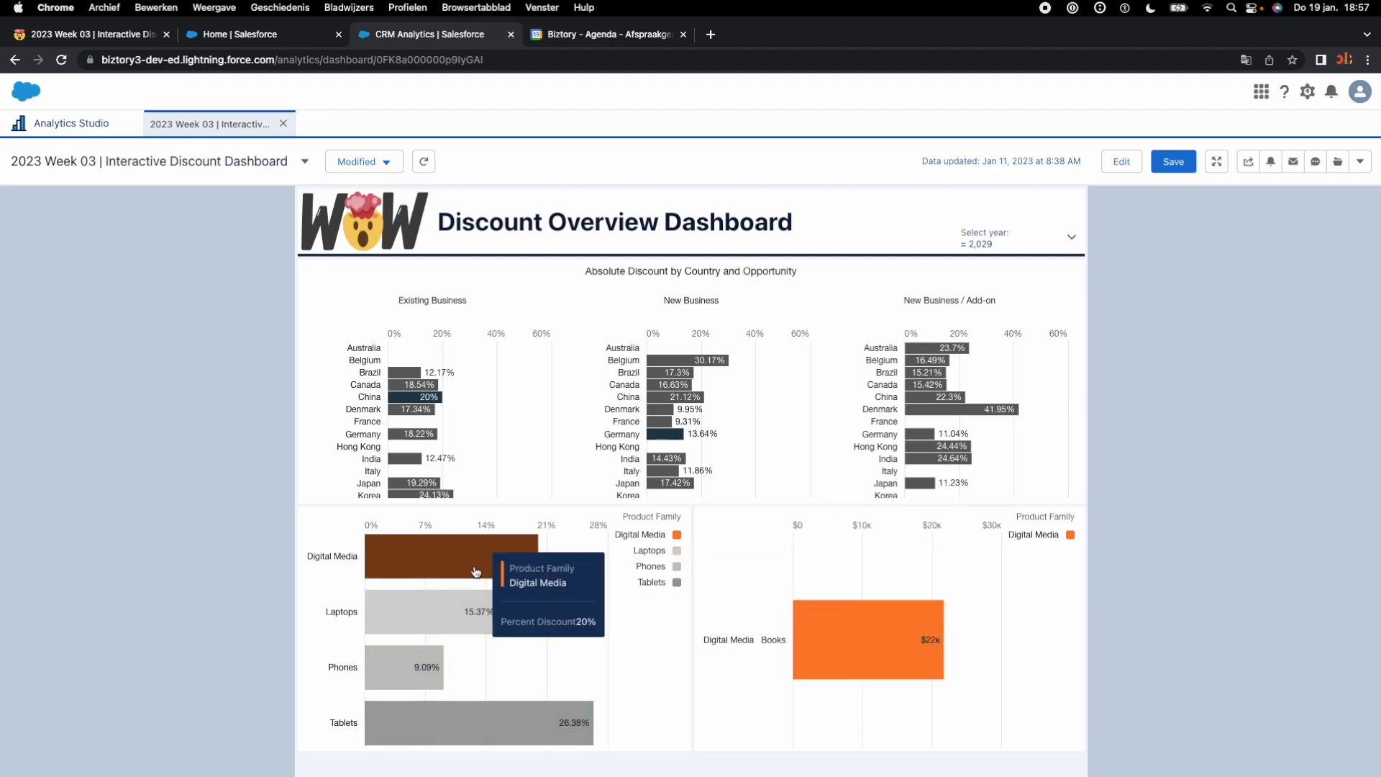
click(463, 568)
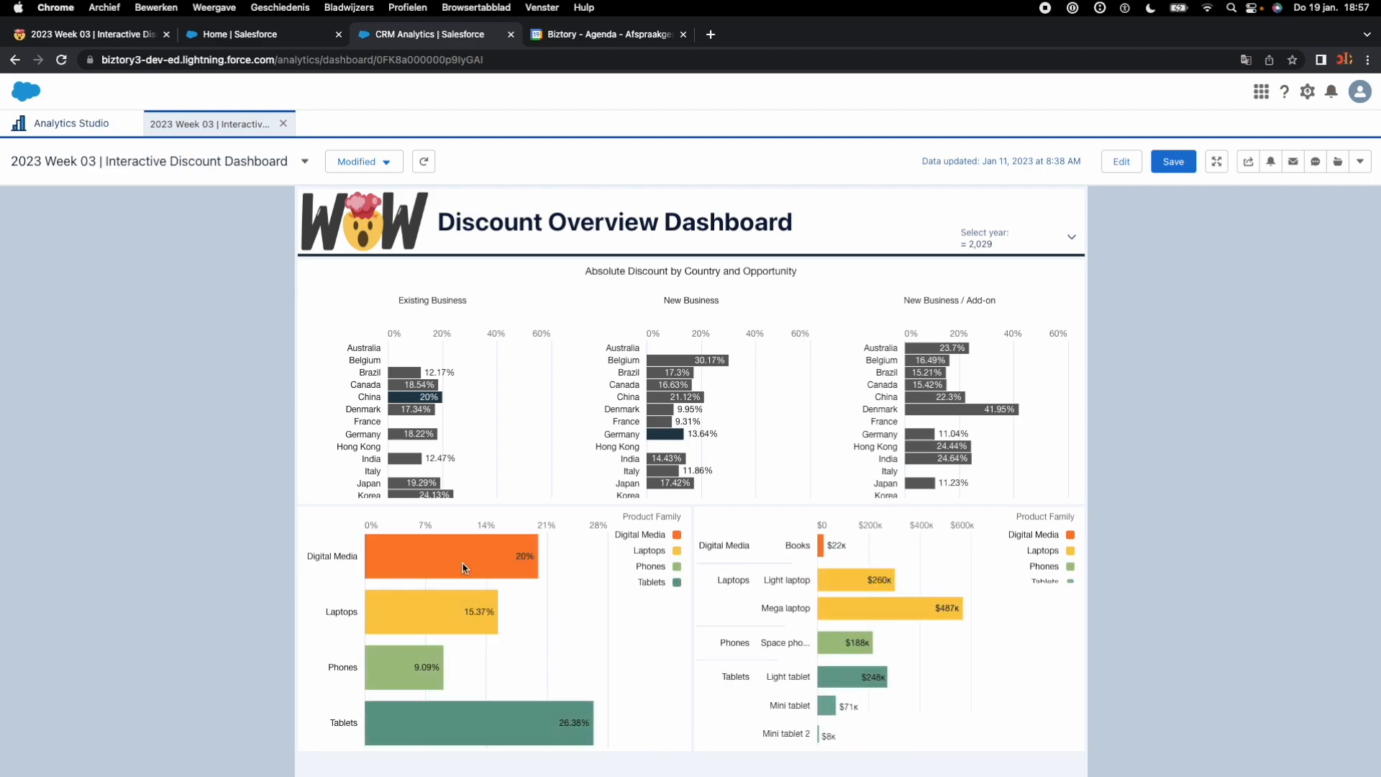
click(464, 568)
click(464, 568)
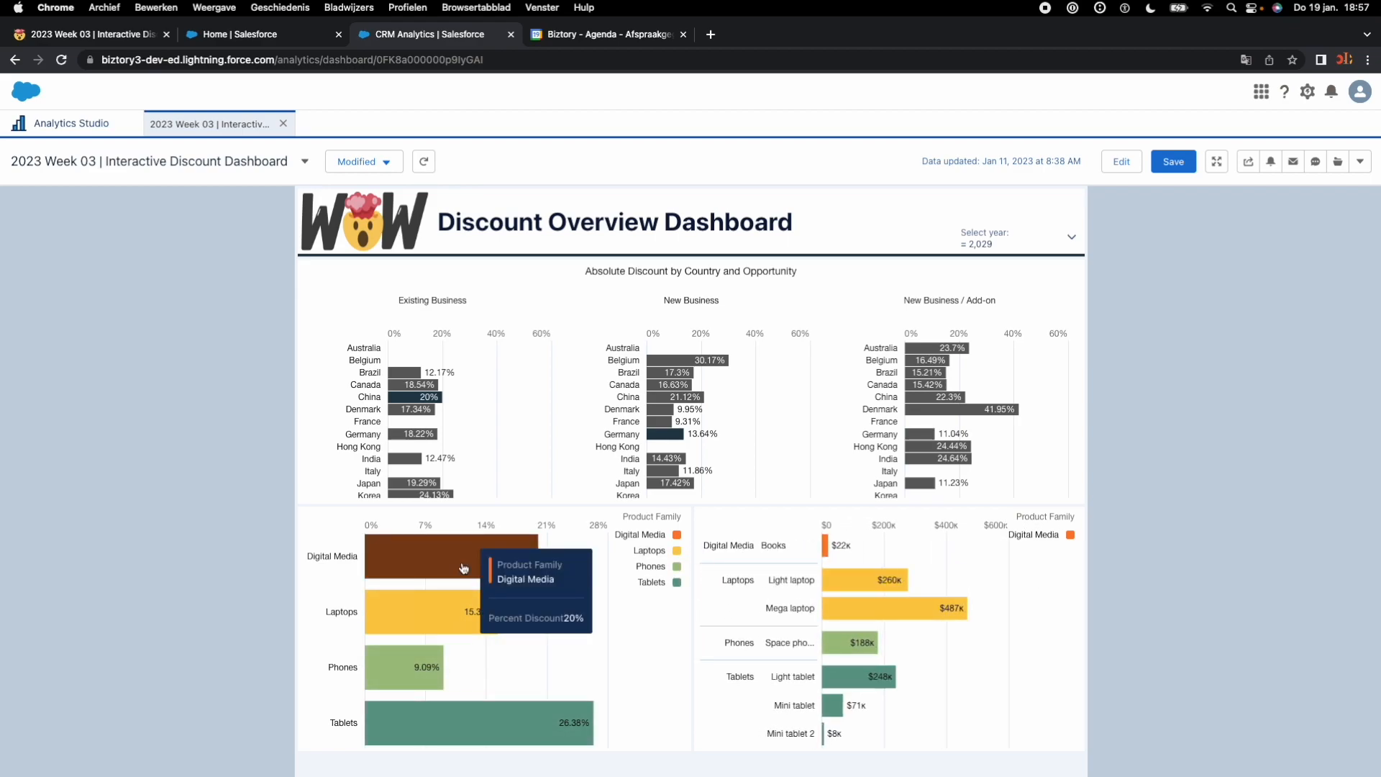
click(464, 568)
click(464, 568)
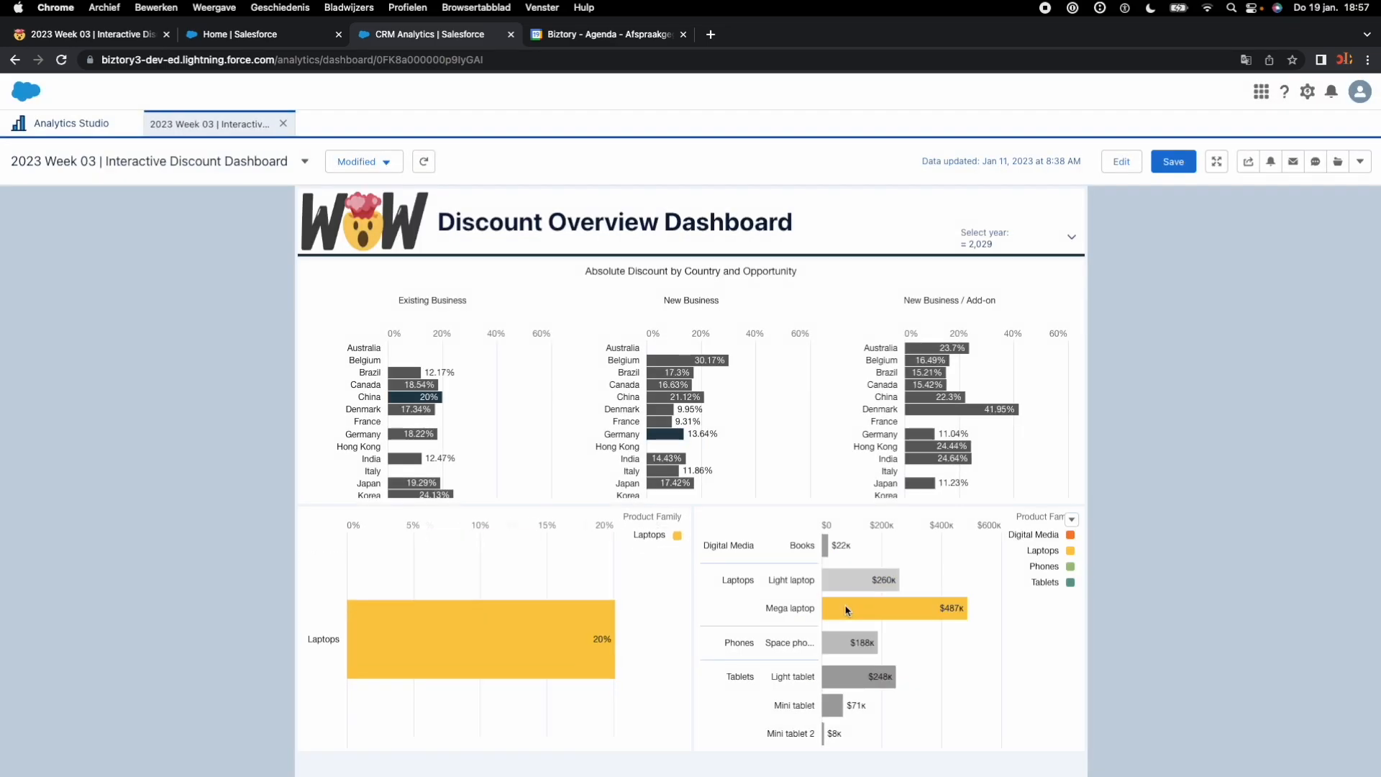
- Repeatedly select and clear the Mega laptop product bar to check how it filters the product family chart
click(846, 611)
click(847, 613)
click(847, 612)
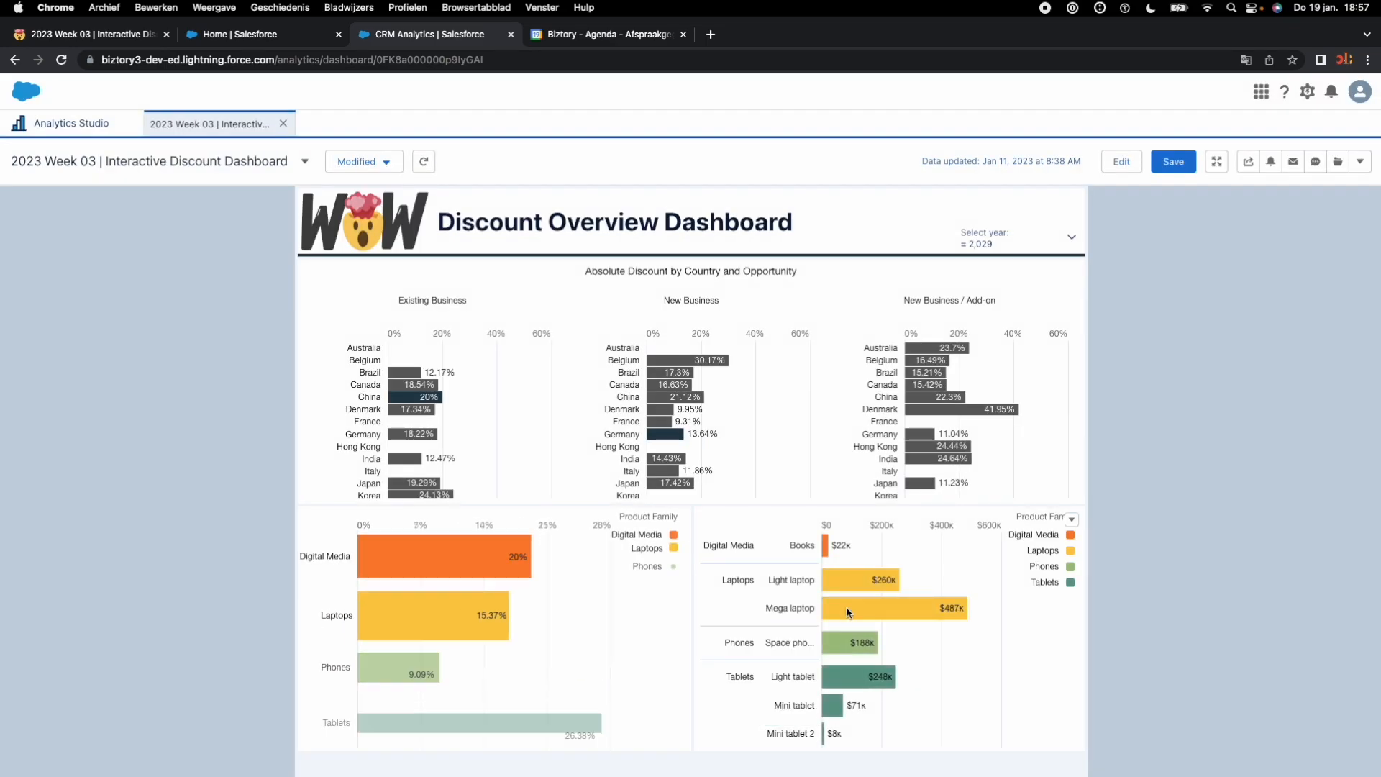
click(847, 613)
click(848, 613)
click(847, 613)
click(847, 613)
click(847, 612)
click(848, 613)
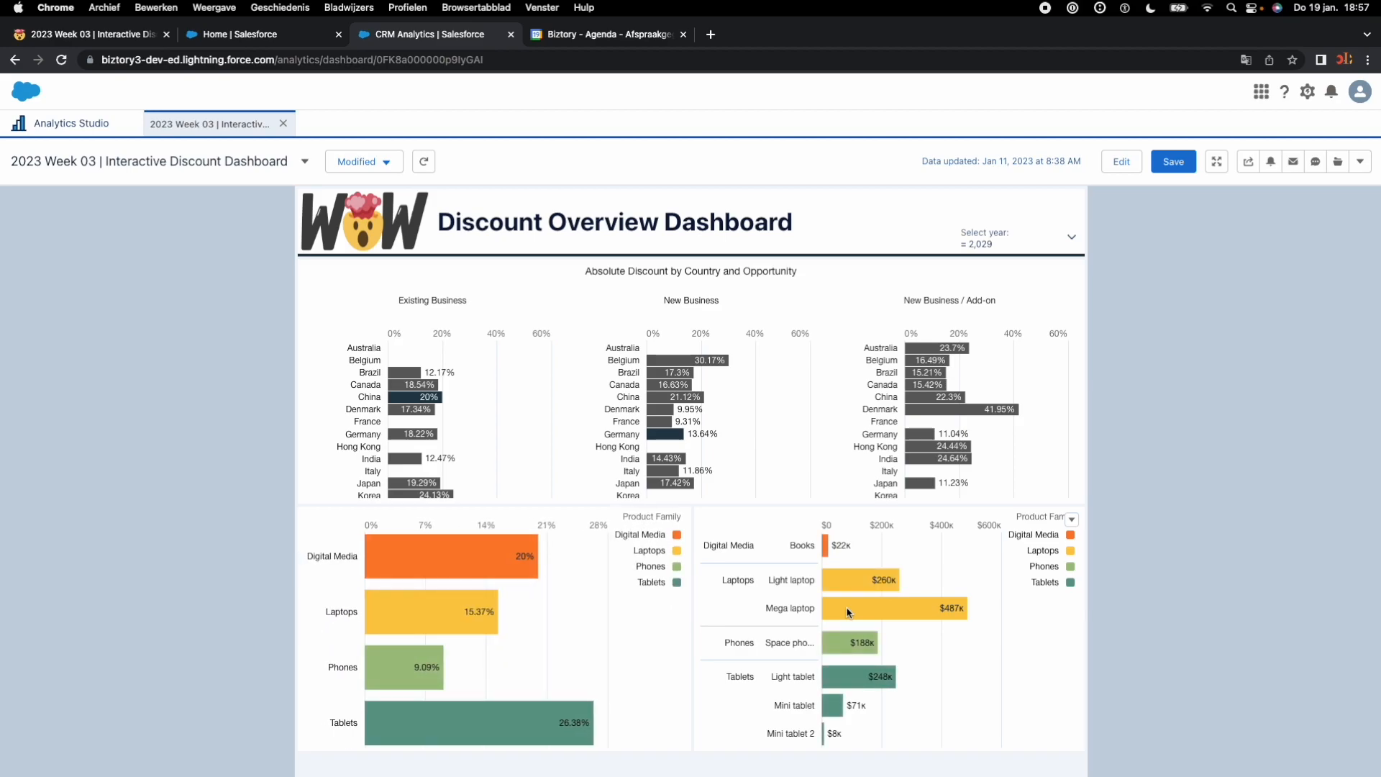
- Set the product family chart's query faceting to Include with only Billing_Country_Oppo_1, and save the dashboard
click(1111, 168)
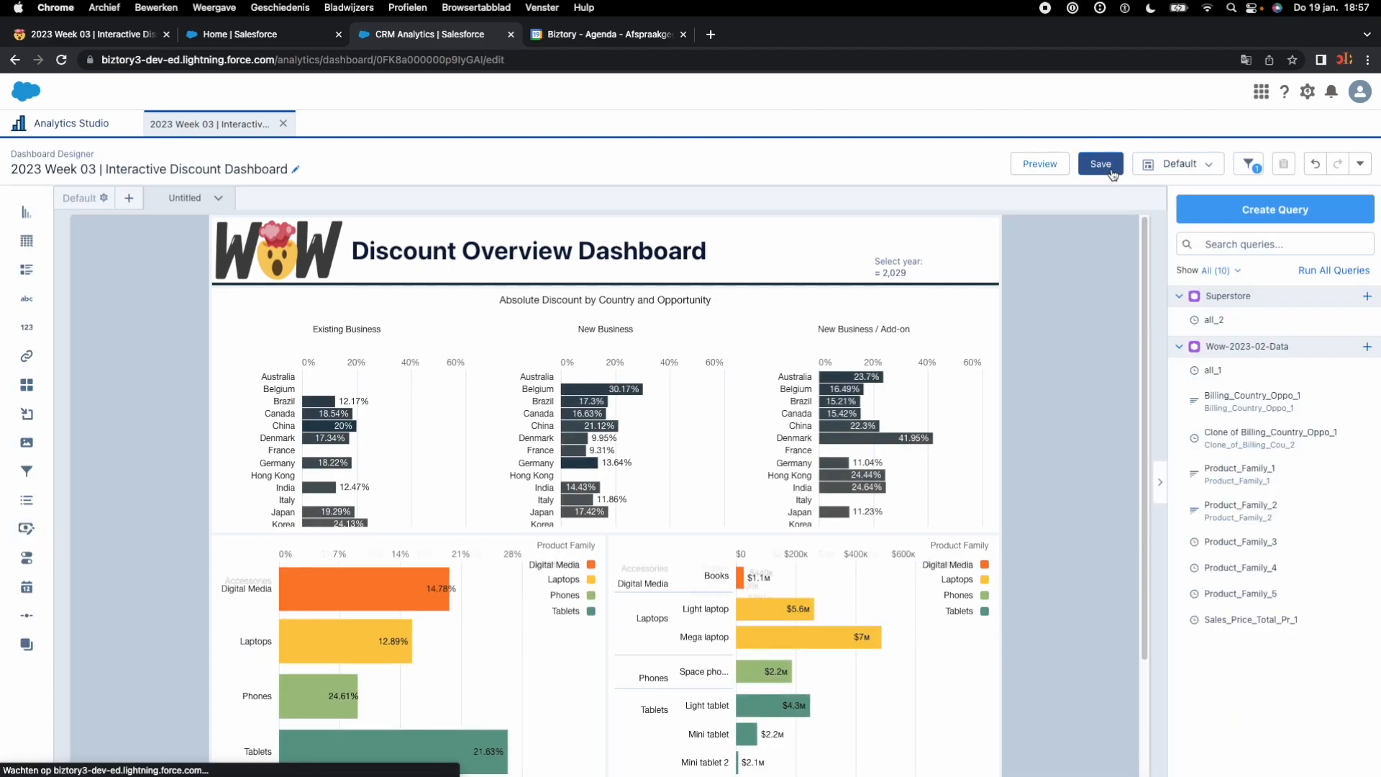
click(515, 605)
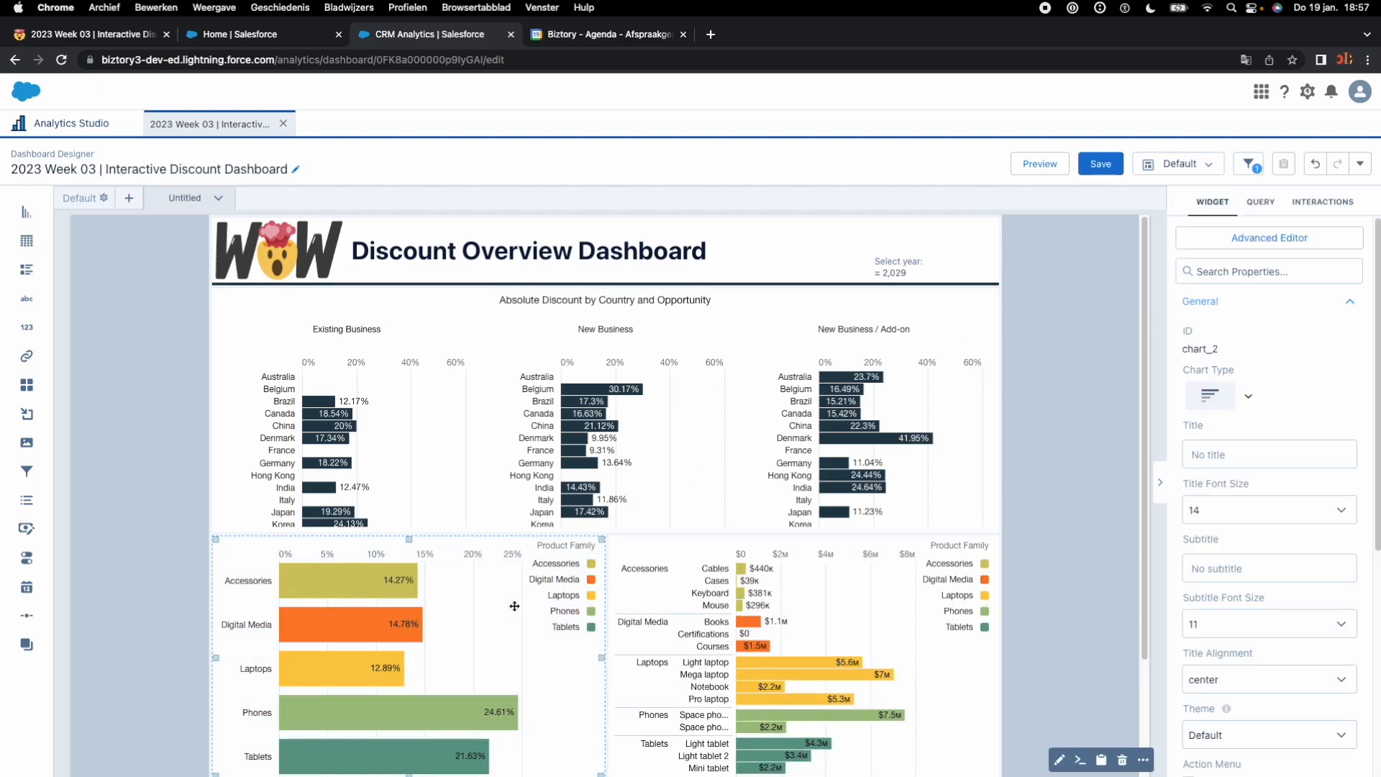
click(1270, 201)
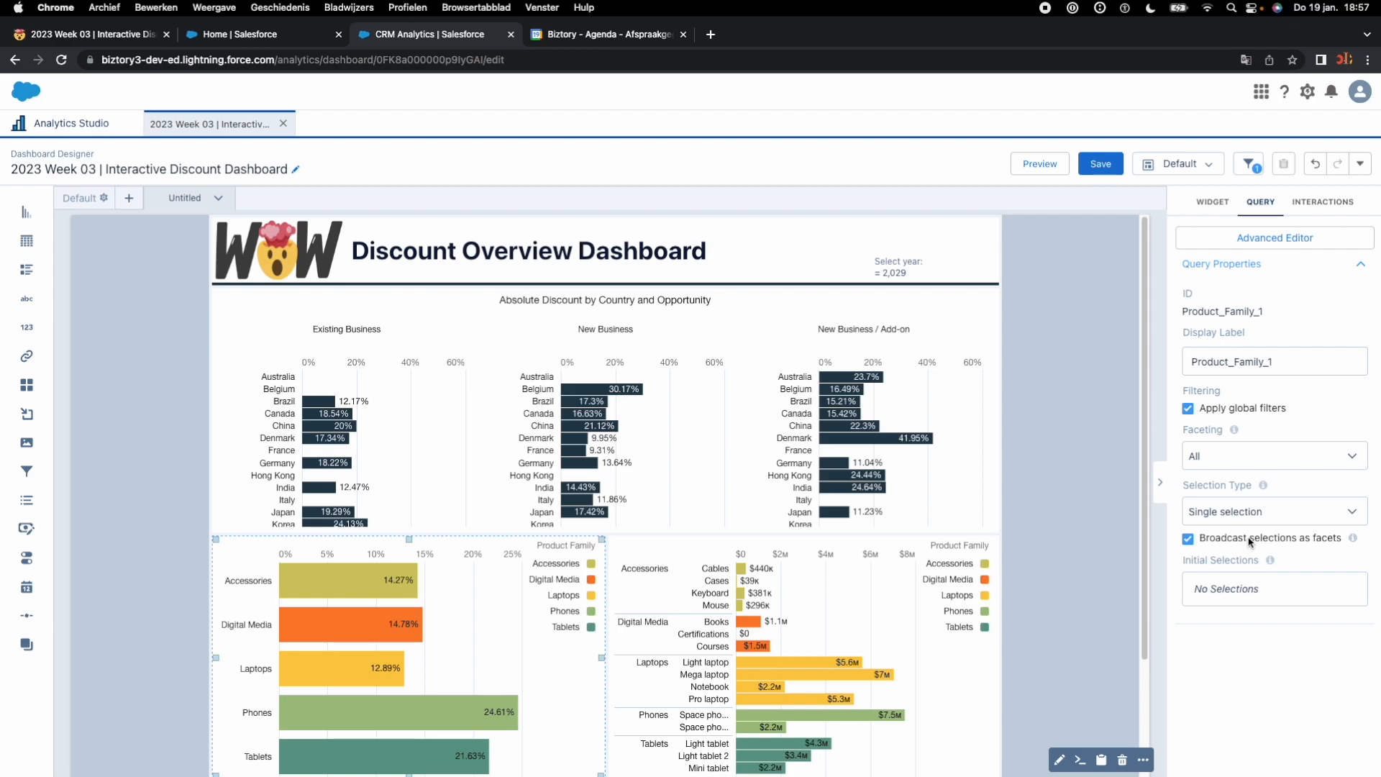
click(1234, 458)
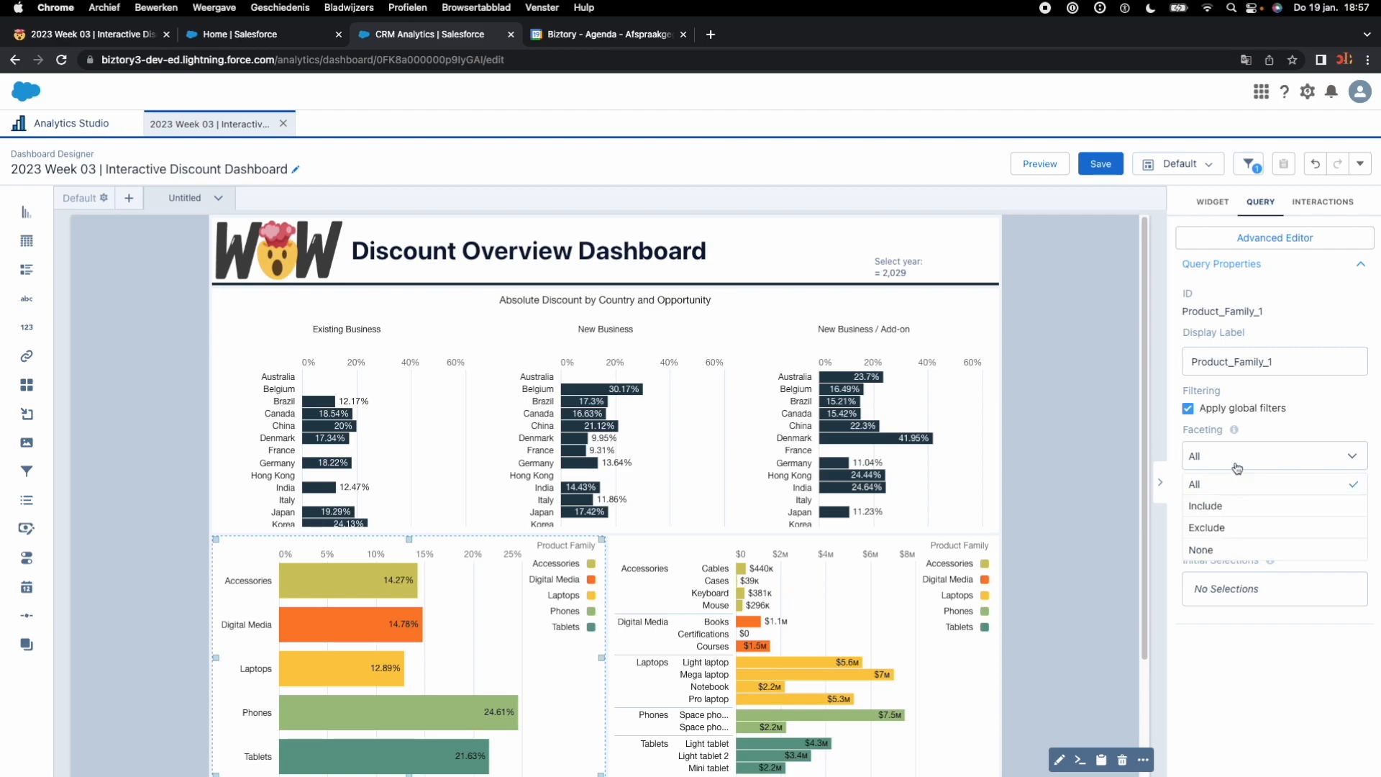
click(1232, 504)
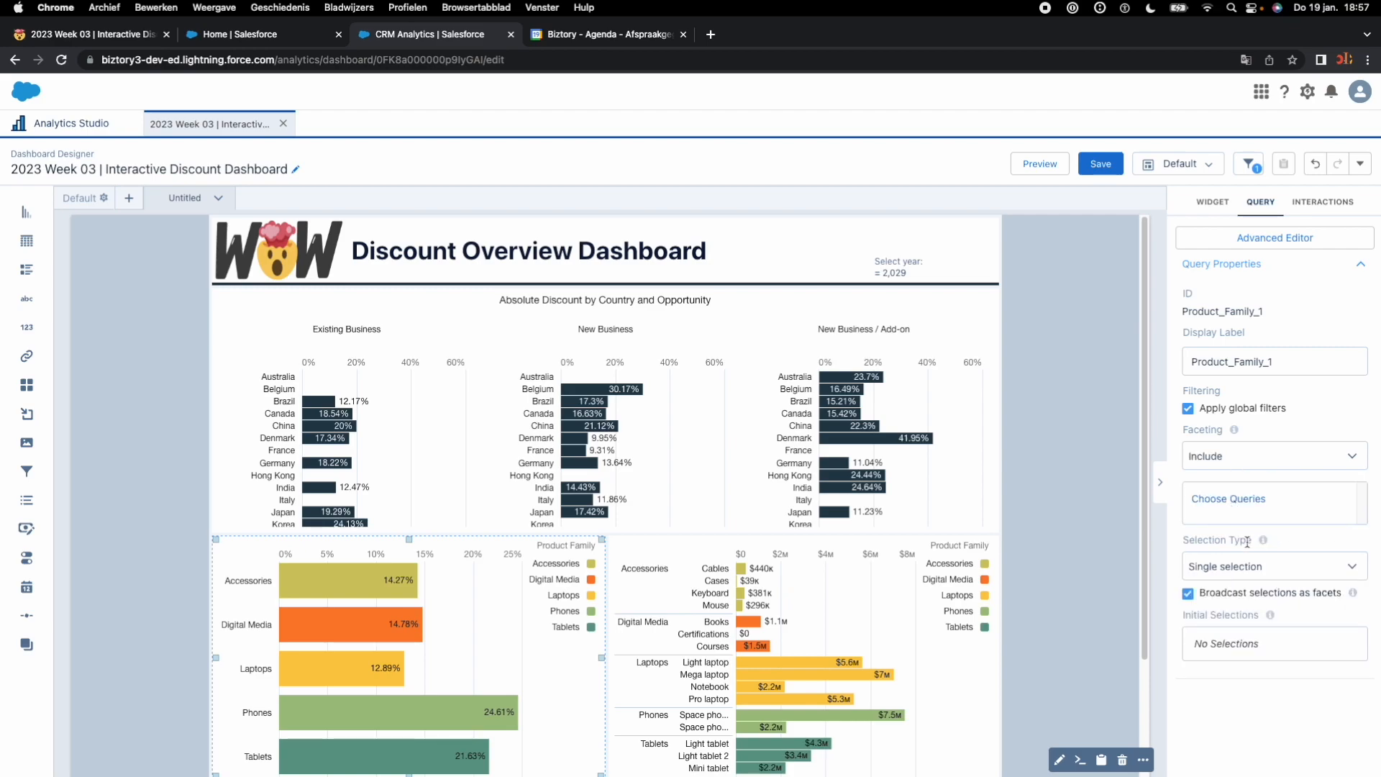
click(1236, 503)
click(1236, 381)
click(1334, 751)
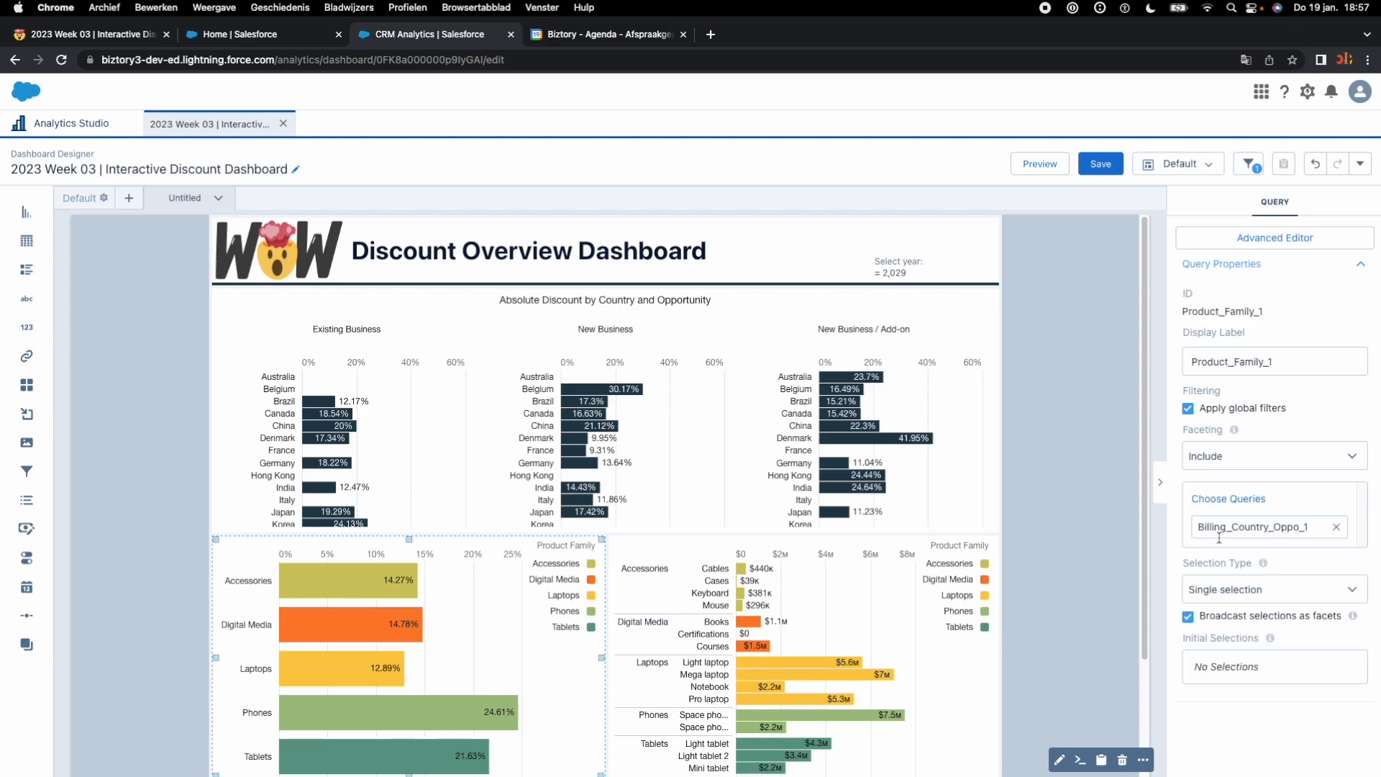
click(1099, 164)
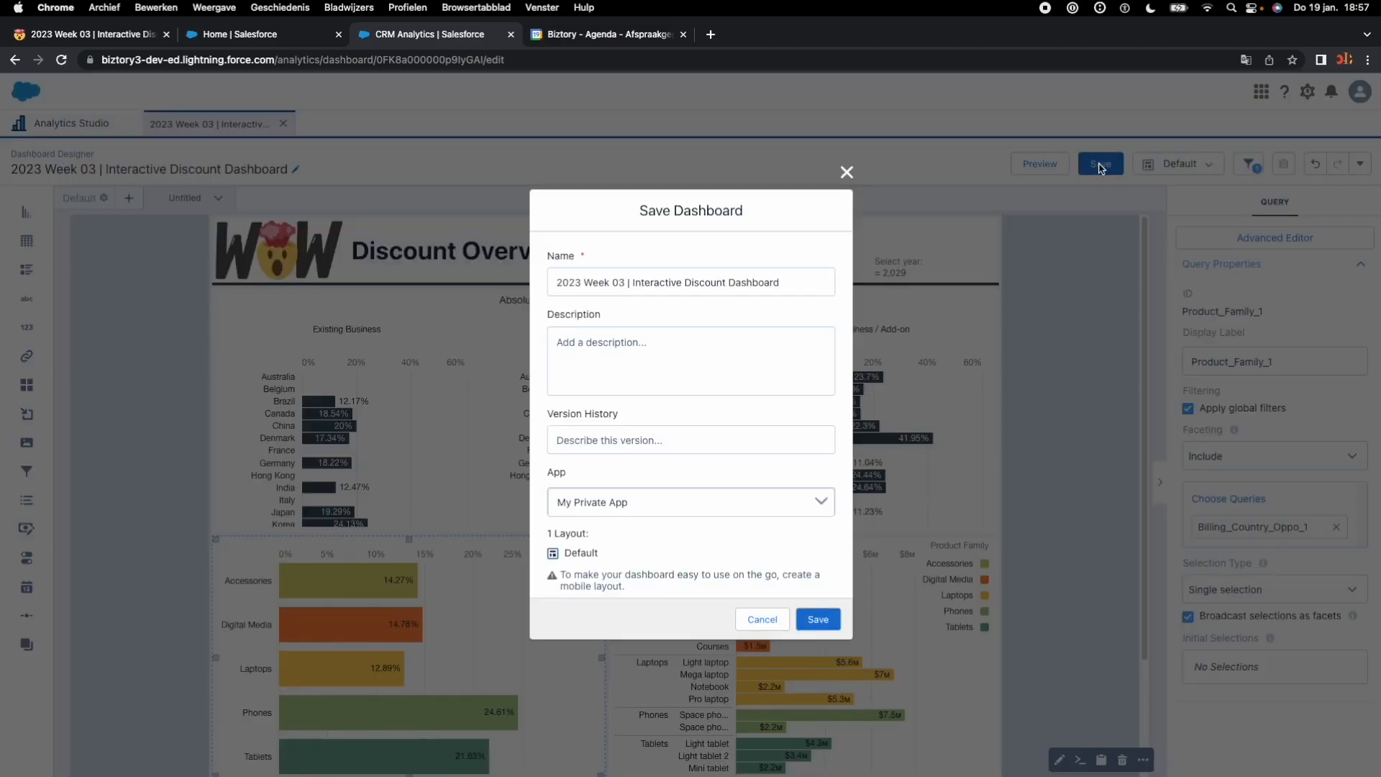
click(833, 619)
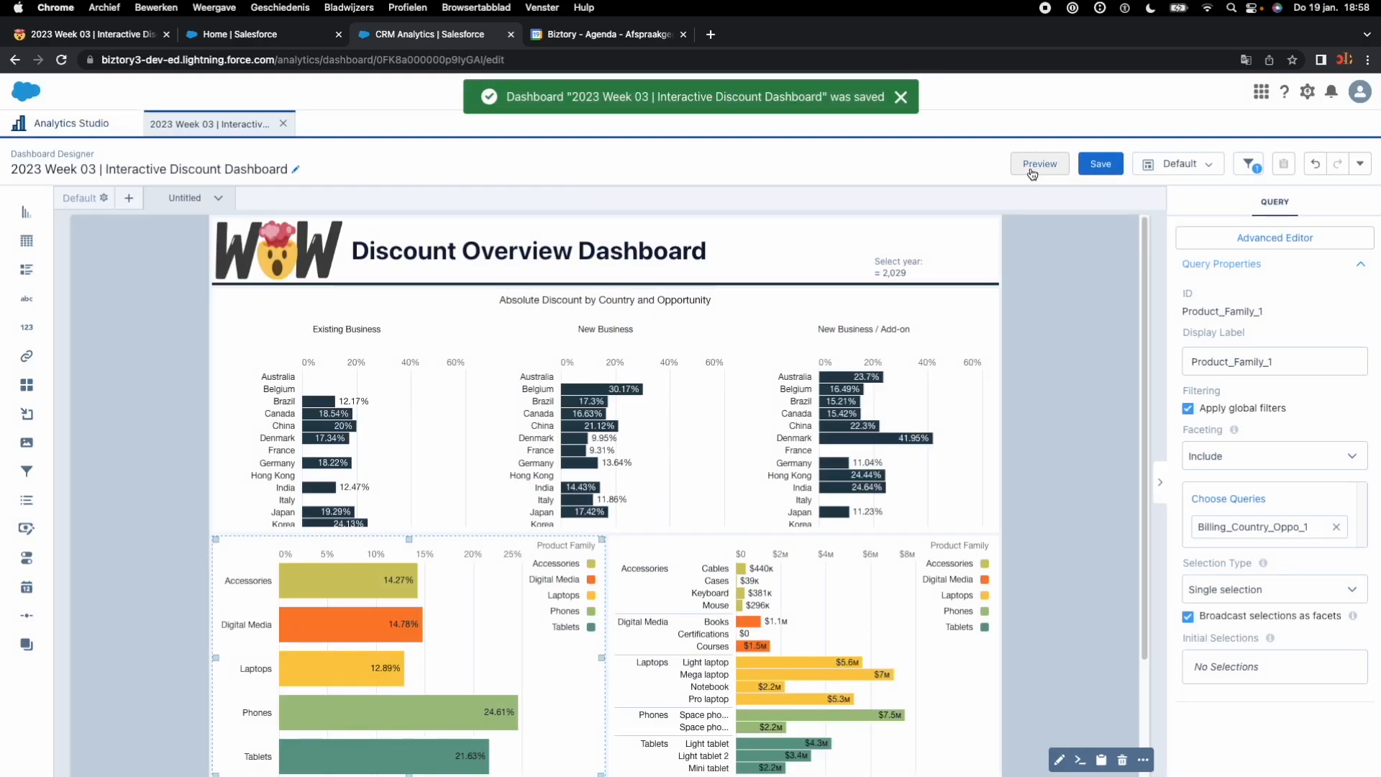
- Preview the dashboard and test its faceting with the Existing Business Canada, Accessories family and Cables product bars
click(1036, 165)
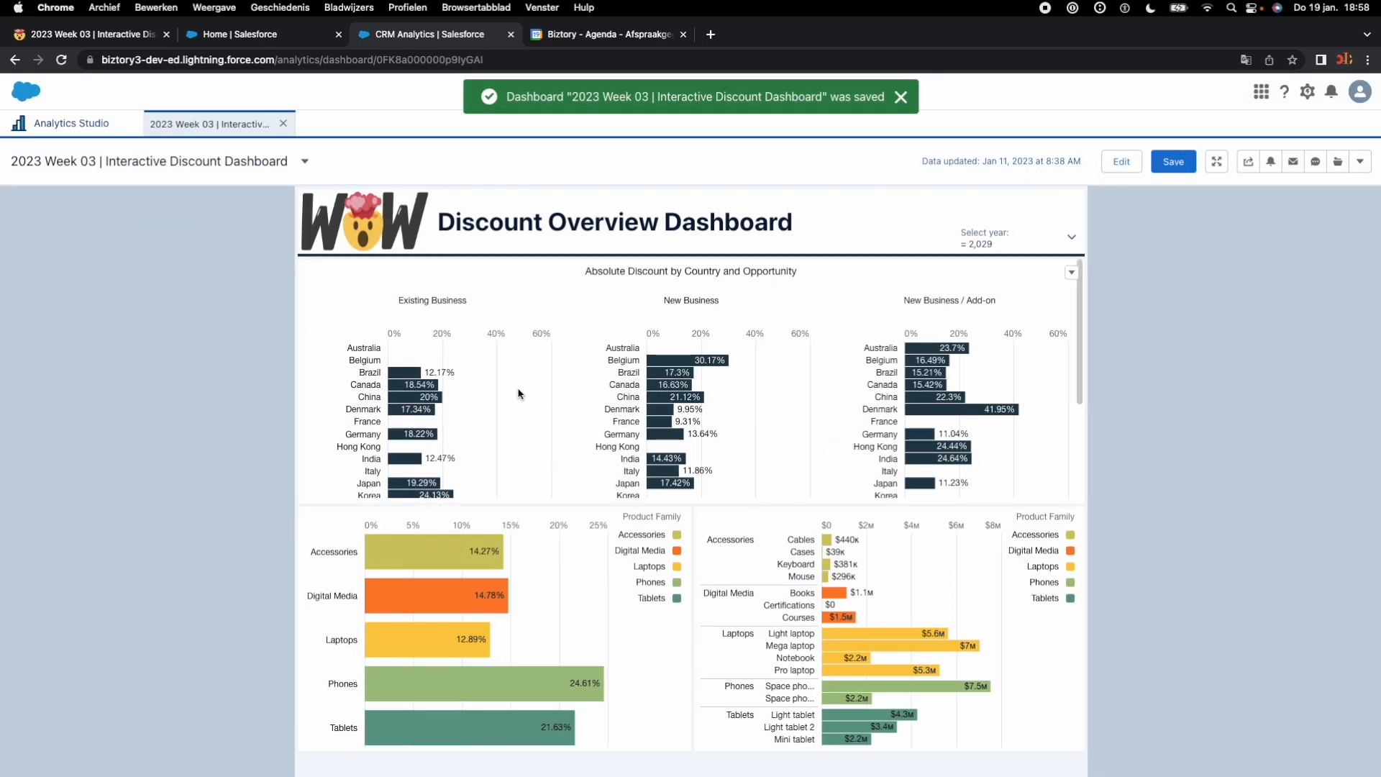
click(401, 389)
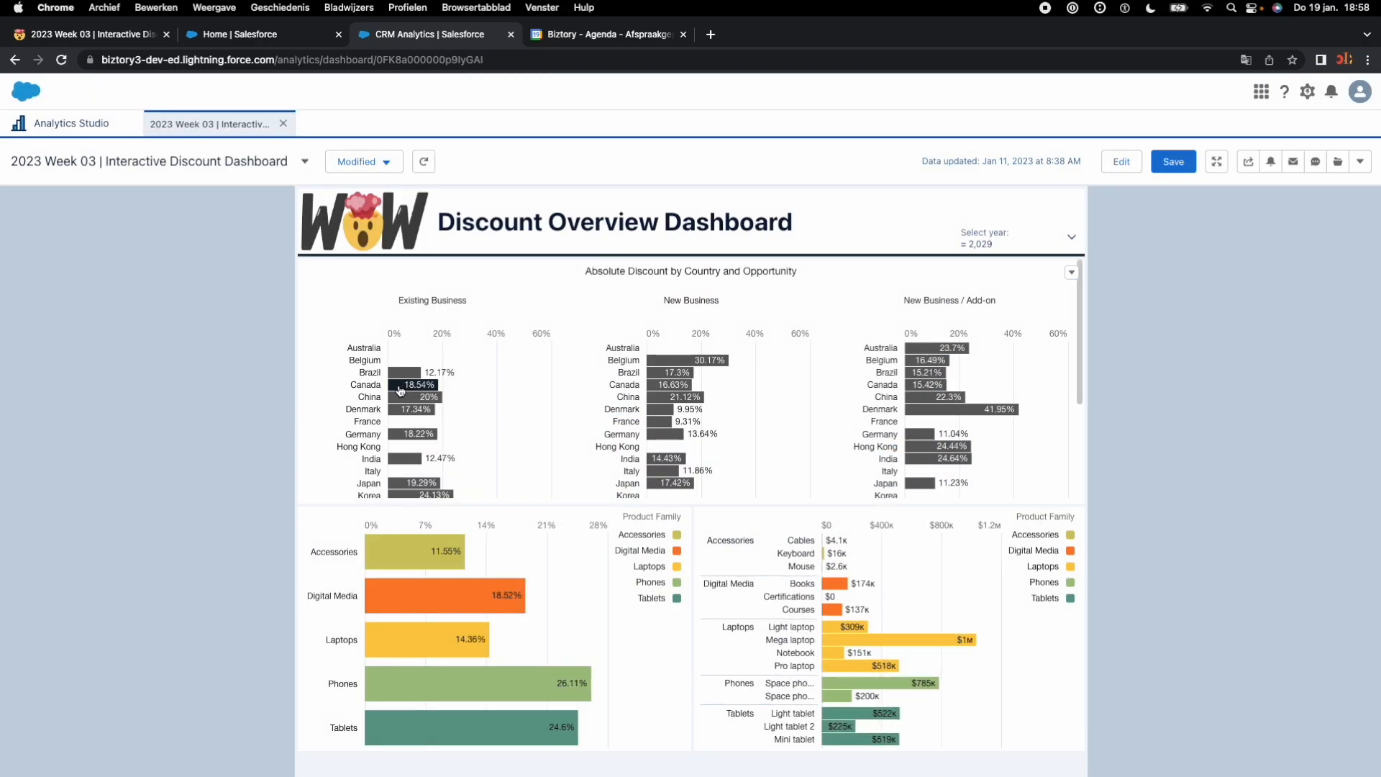
click(401, 387)
click(444, 554)
click(444, 554)
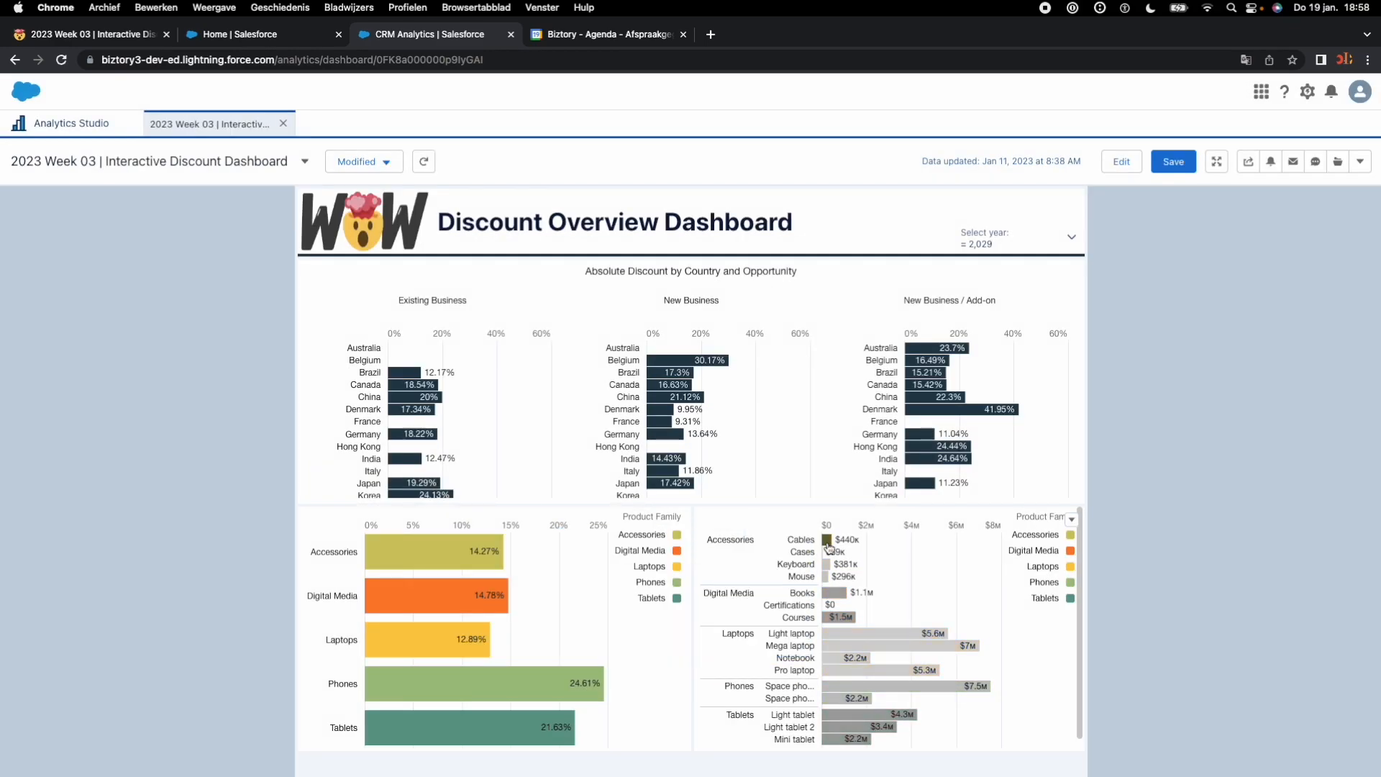
click(827, 541)
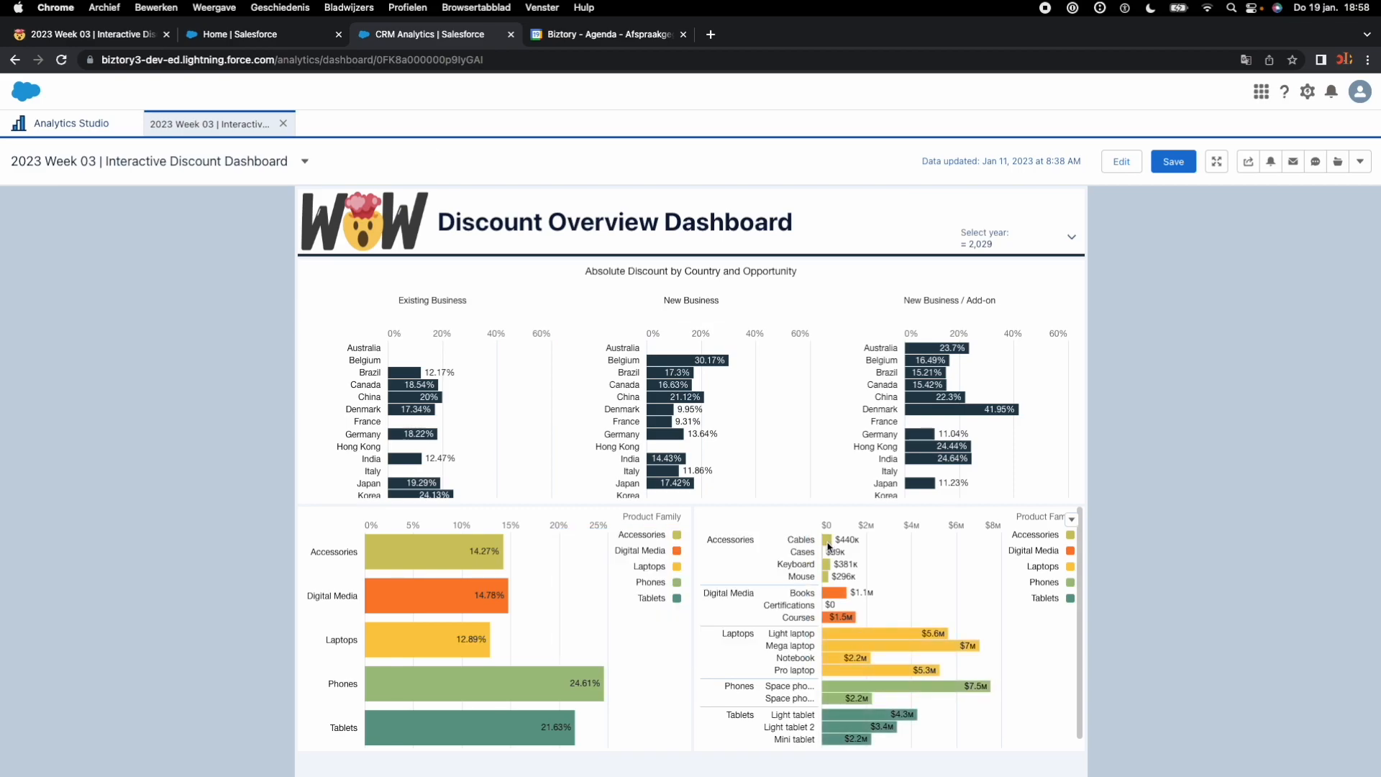